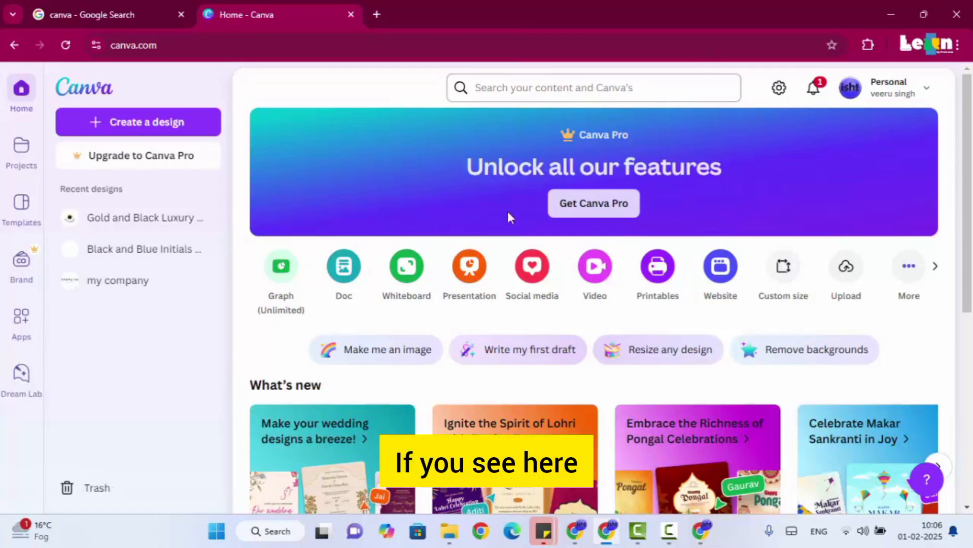
- Search the content library for "offer image"
scroll(477, 285, "down", 2)
scroll(544, 151, "up", 2)
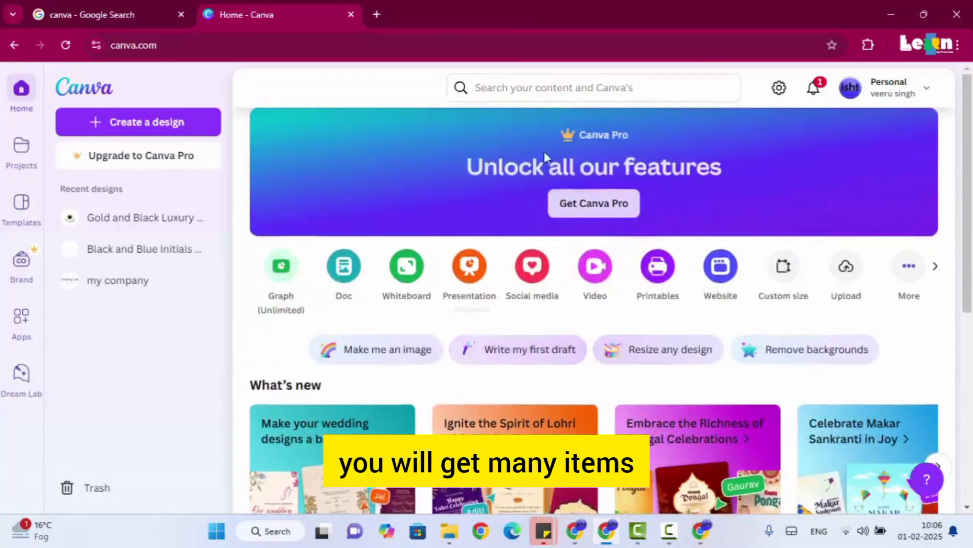
left_click(526, 90)
type("of")
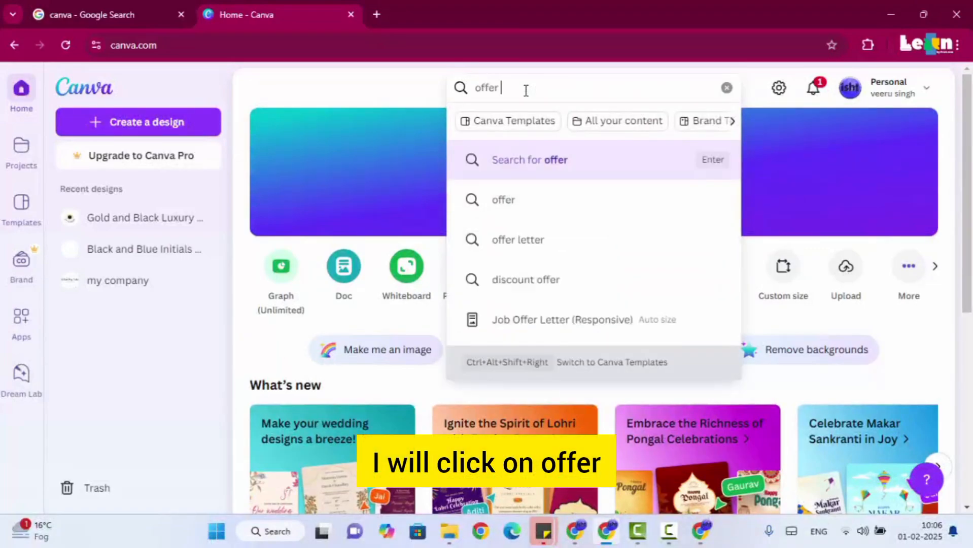
type("fer")
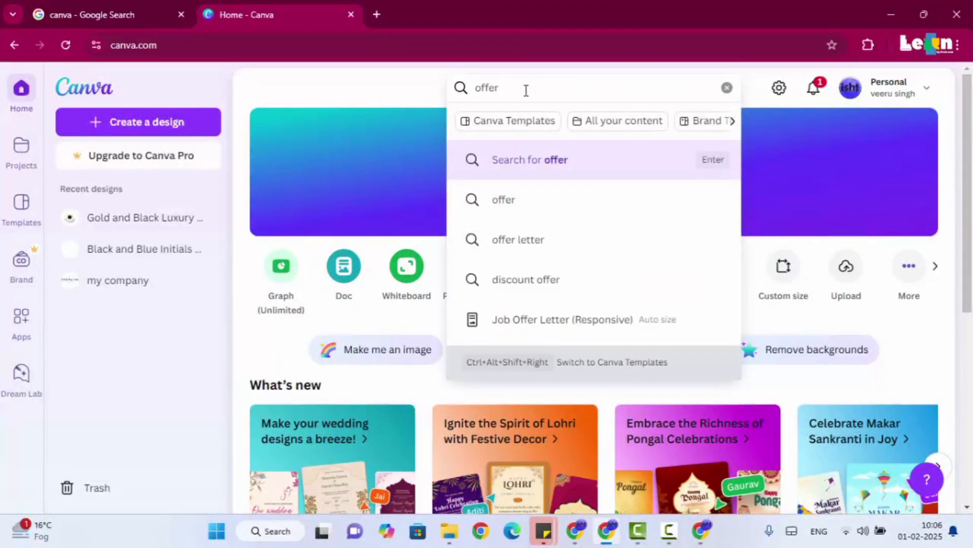
type(" image")
key("Return")
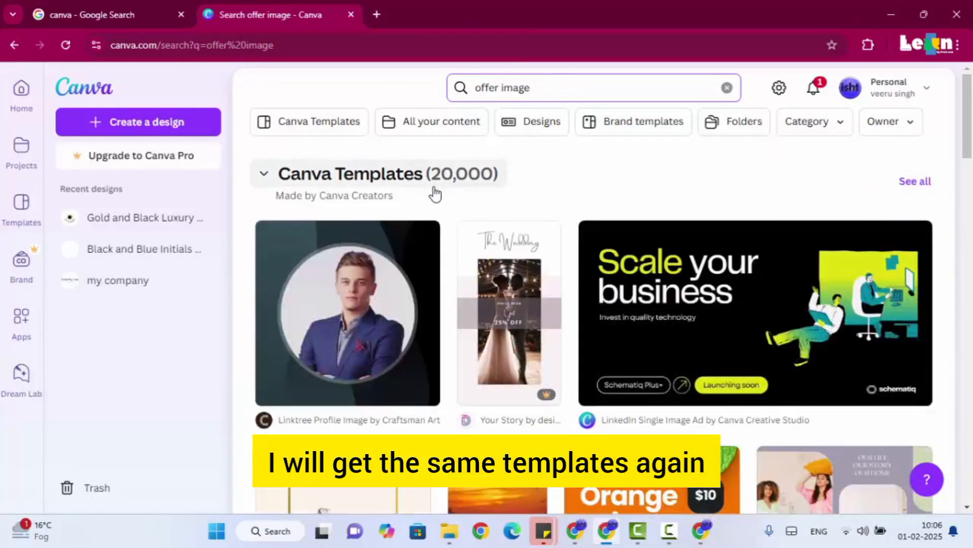
- Examine the template results for designs suited to an offer image, noting which ones are Pro
scroll(393, 289, "down", 4)
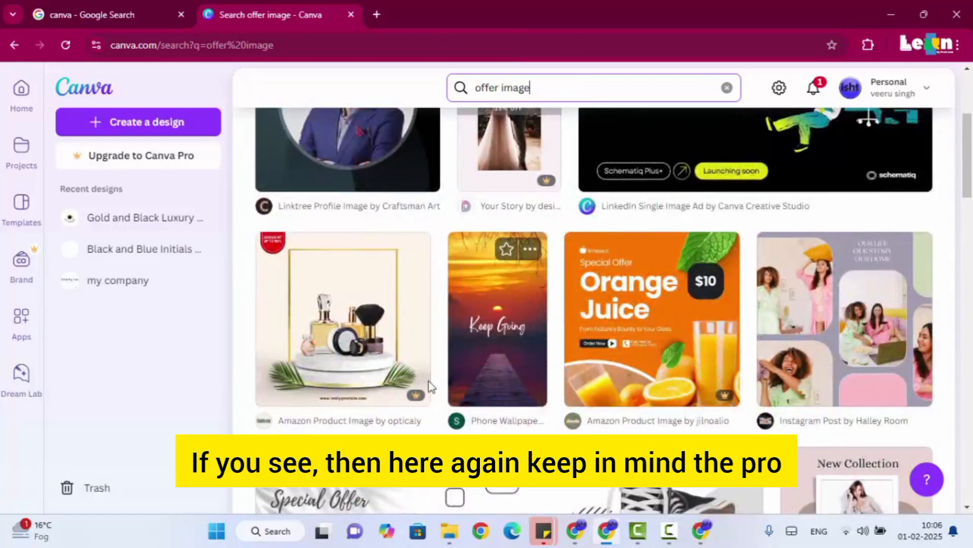
scroll(642, 380, "down", 9)
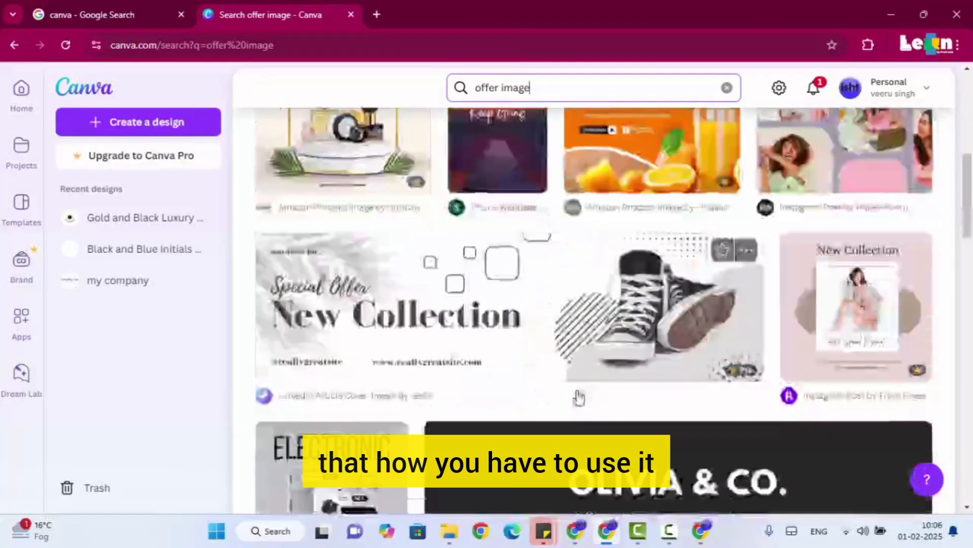
scroll(550, 409, "down", 4)
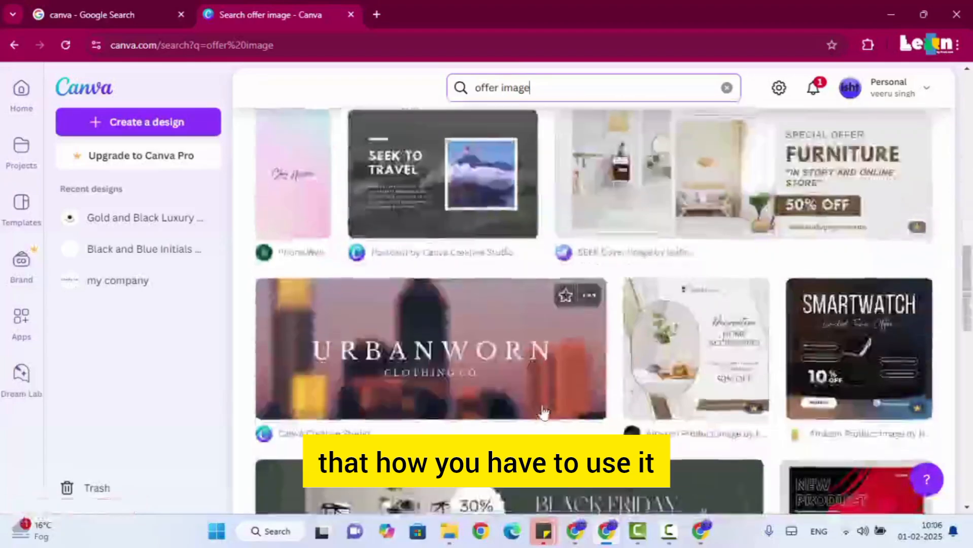
scroll(811, 307, "up", 1)
scroll(761, 314, "down", 3)
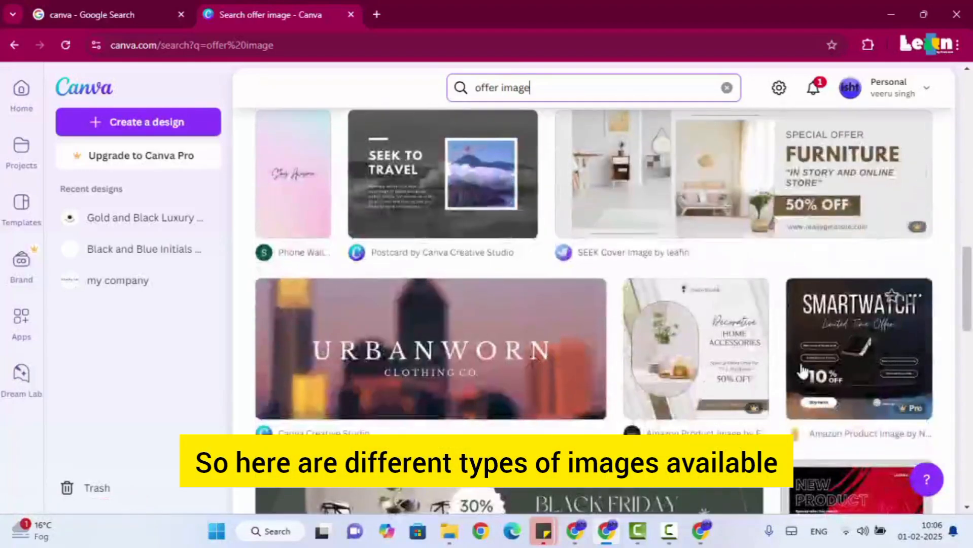
scroll(640, 315, "down", 7)
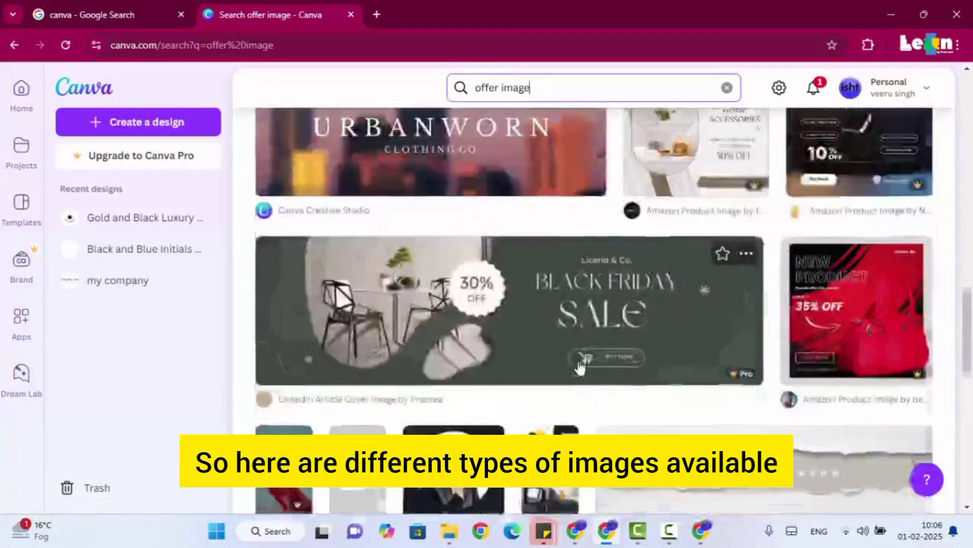
scroll(550, 396, "down", 4)
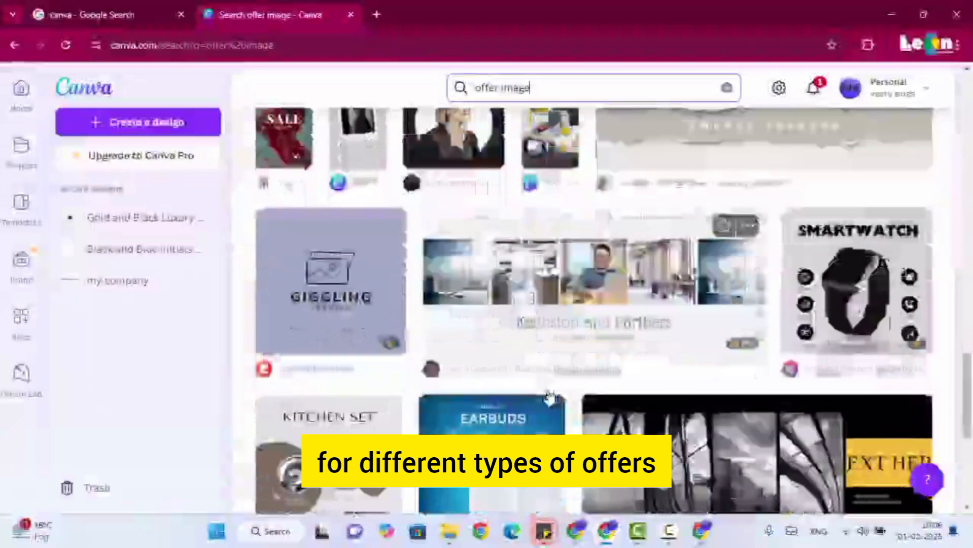
scroll(550, 396, "down", 5)
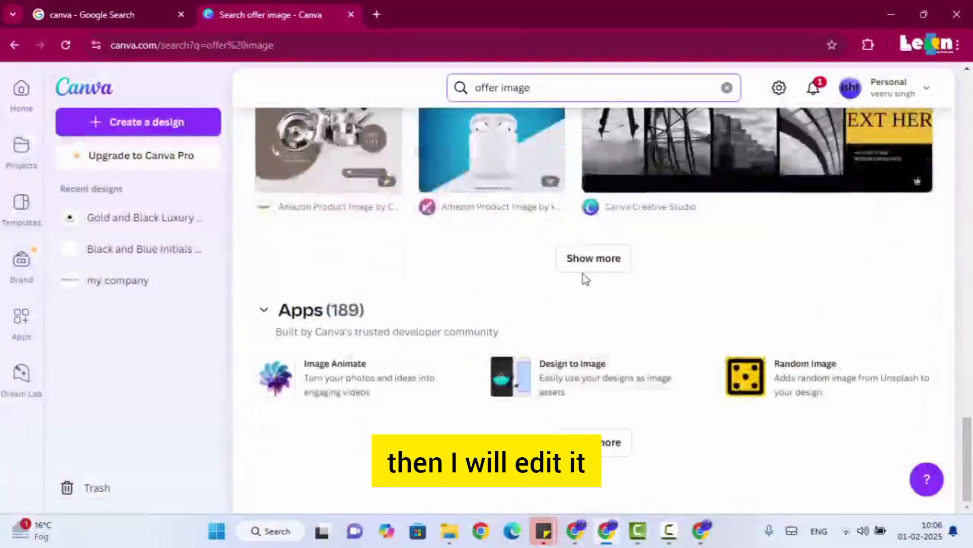
- Load more template results and open the Miracle Fix Repairmen flyer template for customizing
left_click(582, 268)
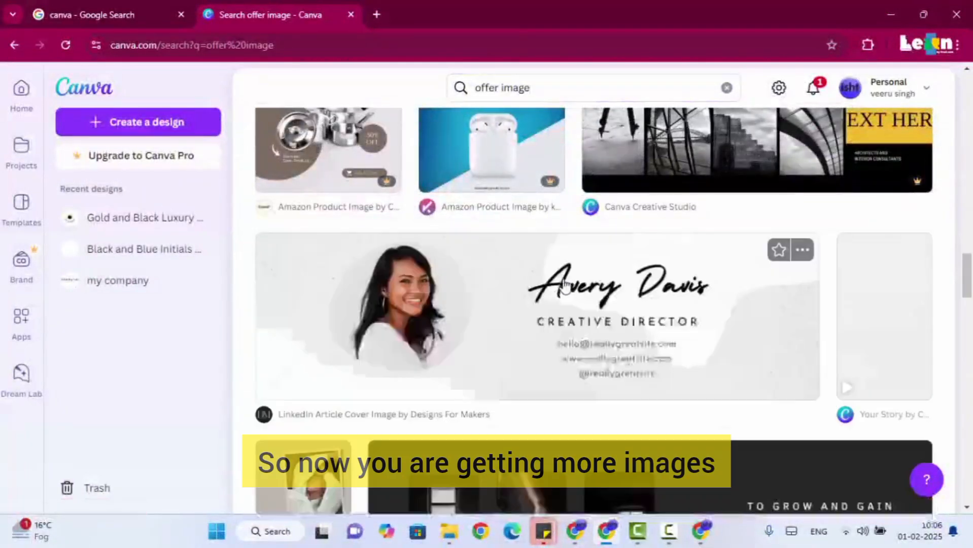
scroll(547, 358, "down", 5)
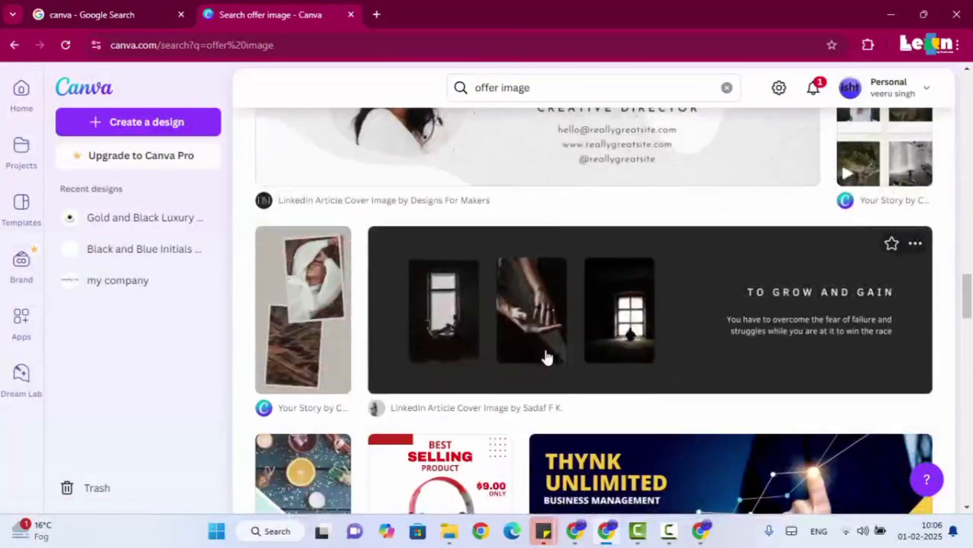
scroll(547, 358, "down", 4)
scroll(542, 358, "down", 5)
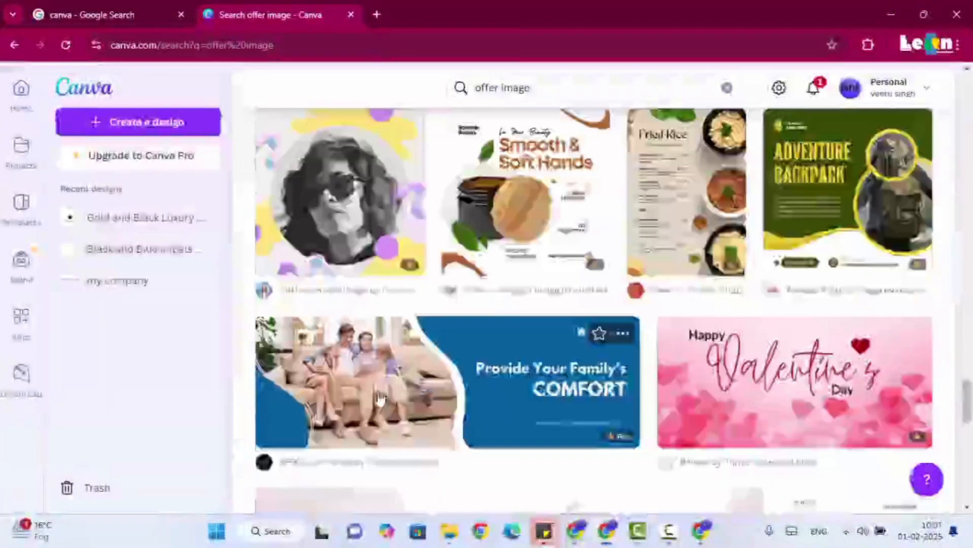
scroll(590, 382, "down", 5)
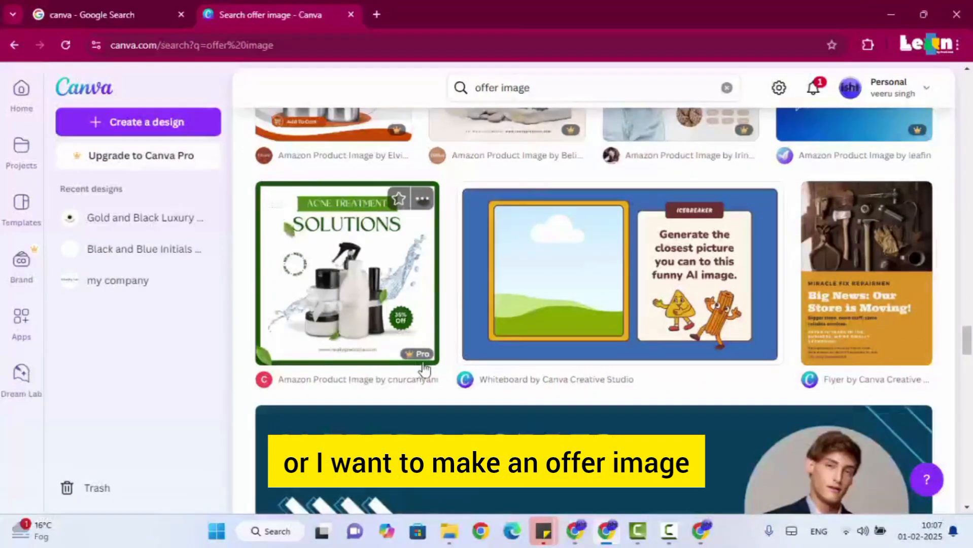
left_click(855, 300)
left_click(713, 240)
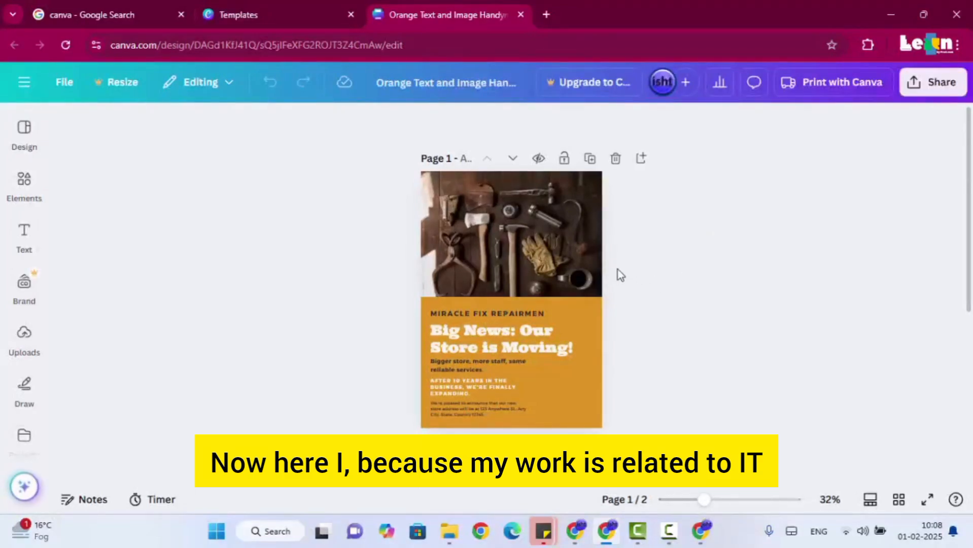
- Try shifting the tools photo slightly to the left on the flyer's first page
left_click(551, 258)
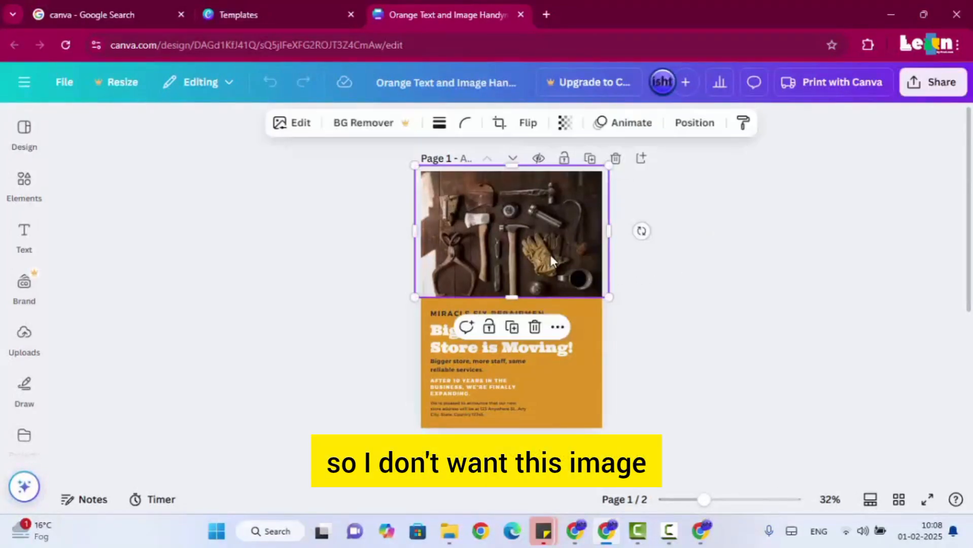
mouse_move(531, 235)
left_mouse_down()
mouse_move(614, 355)
mouse_move(444, 248)
mouse_move(611, 239)
mouse_move(523, 237)
left_mouse_up()
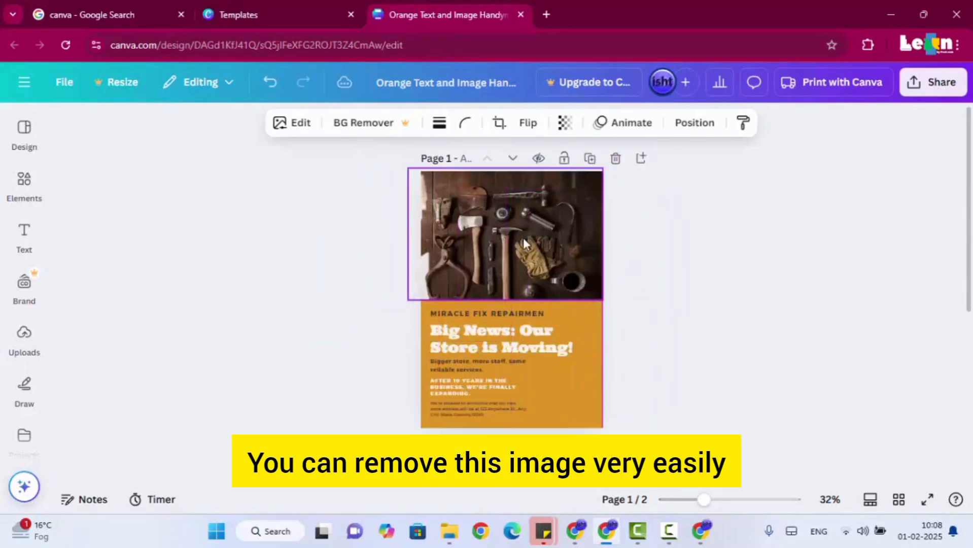
left_click(618, 298)
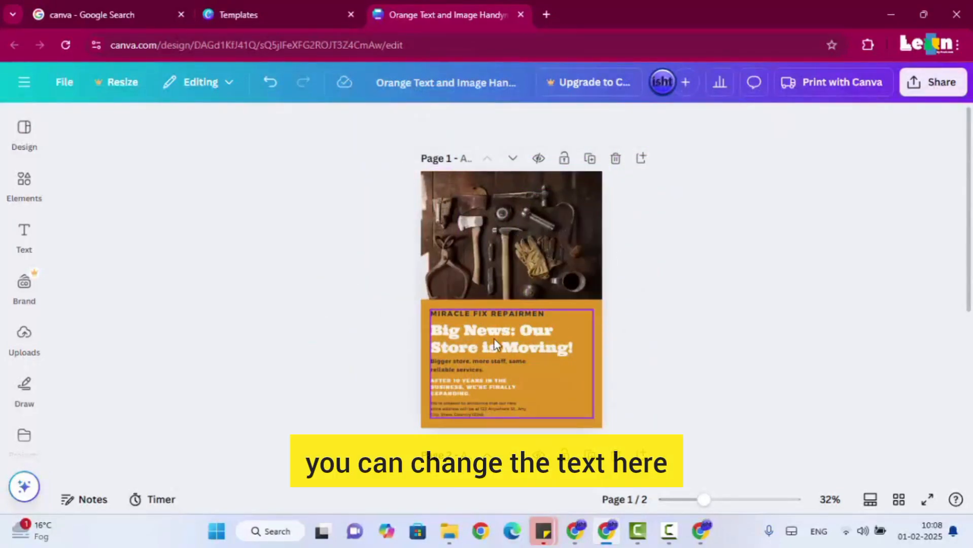
left_click(487, 353)
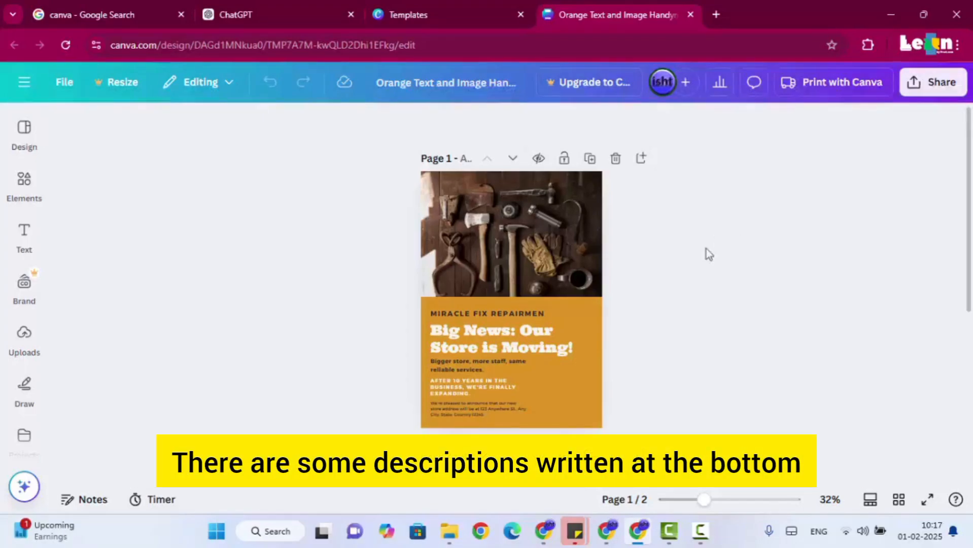
left_click(546, 323)
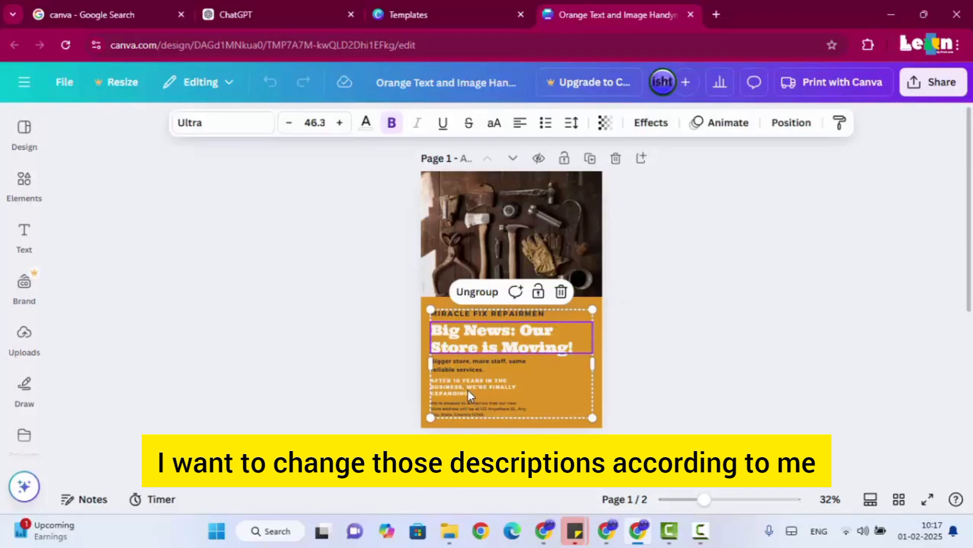
left_click(695, 332)
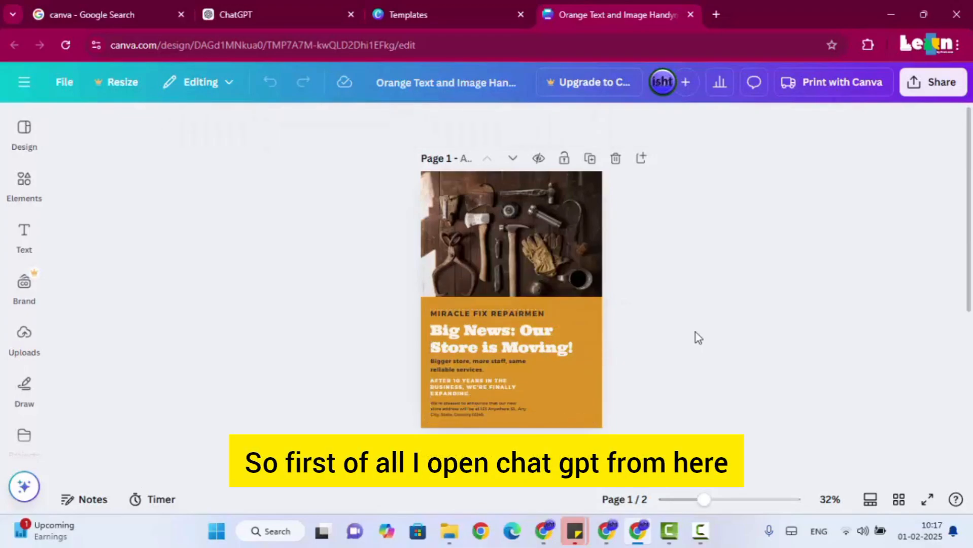
- In ChatGPT, request MS Office LMS course offer lines for a Canva offer image: title, subtitle, 10-20 word description, offer amount 499
left_click(252, 8)
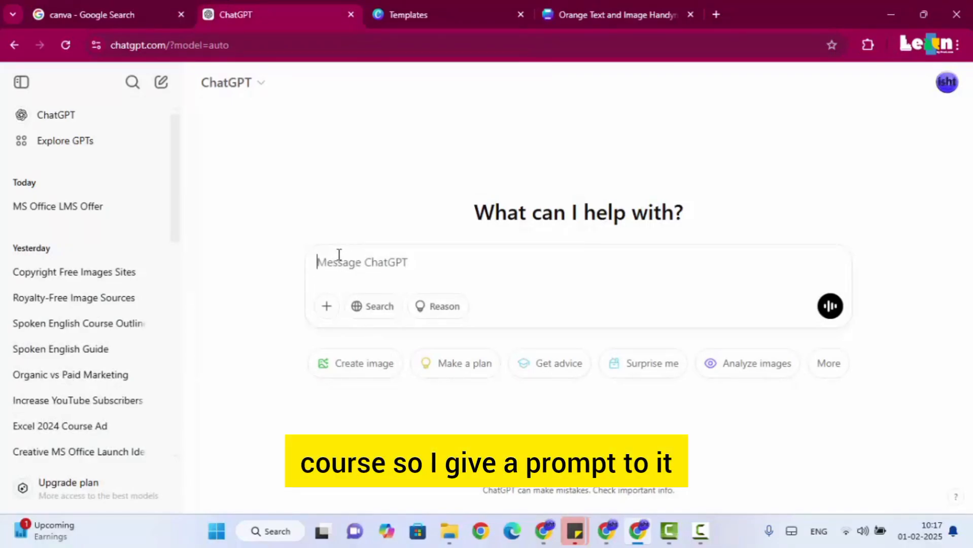
type("provide me offer lines for ms office lms course with title  subtitle and 10-20 words descritpion for canva offer image")
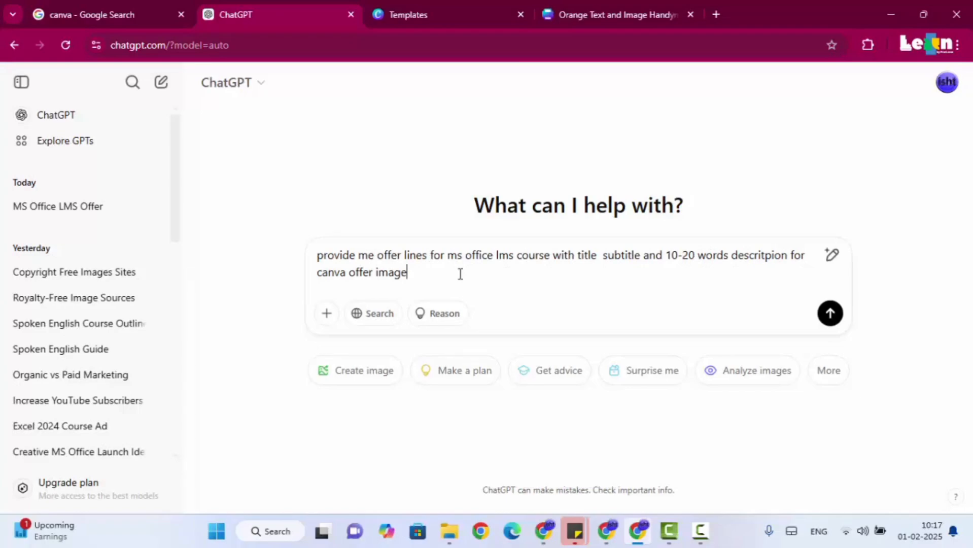
type("nd amoutn f")
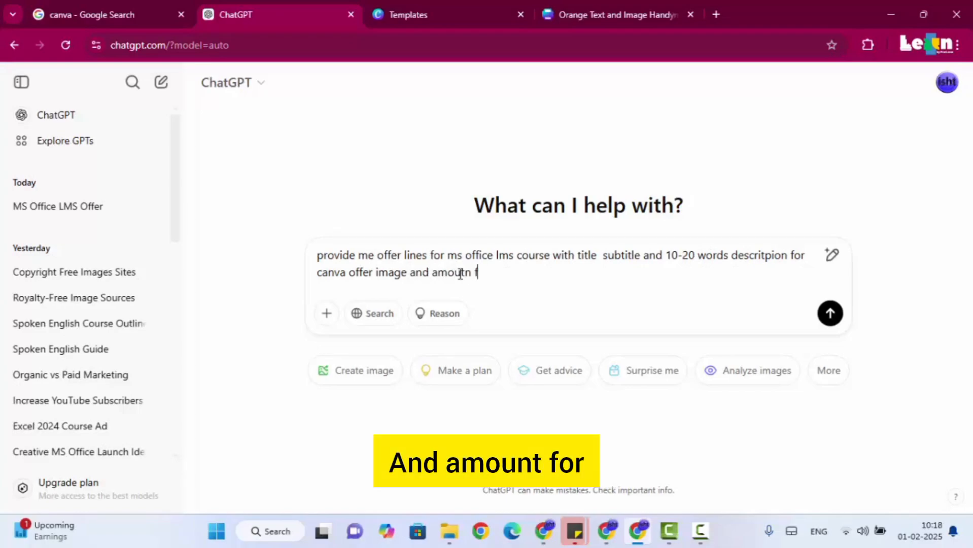
key("BackSpace")
key("BackSpace")
key("BackSpace")
key("BackSpace")
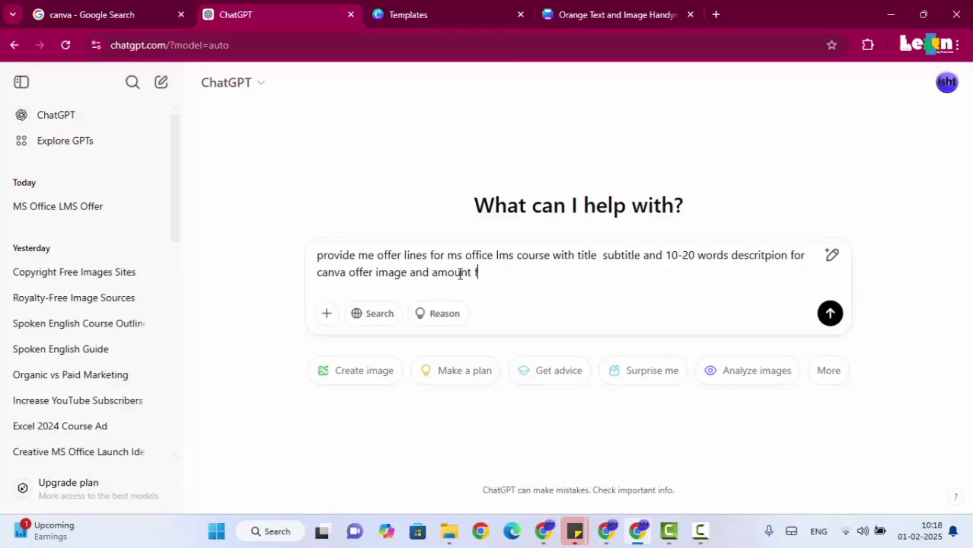
type("t for offer is ")
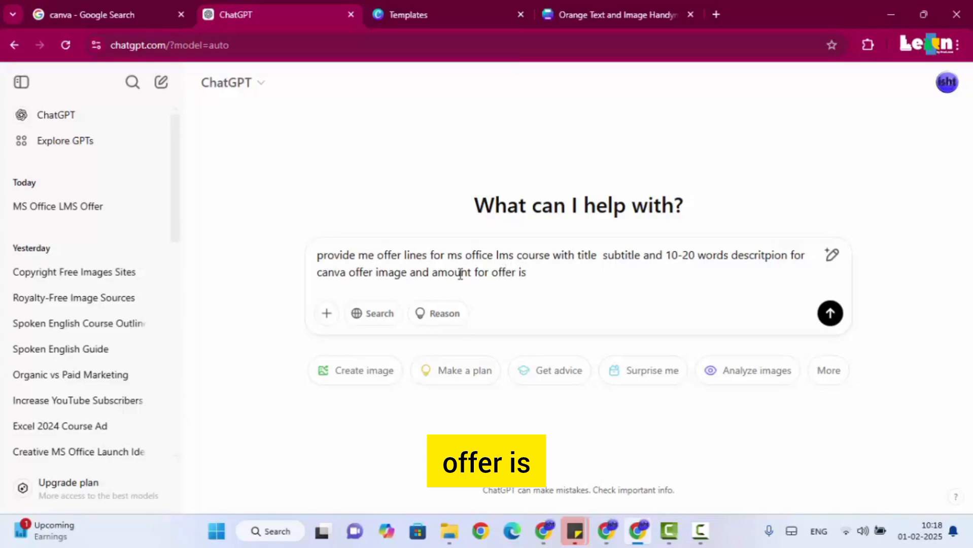
type("499")
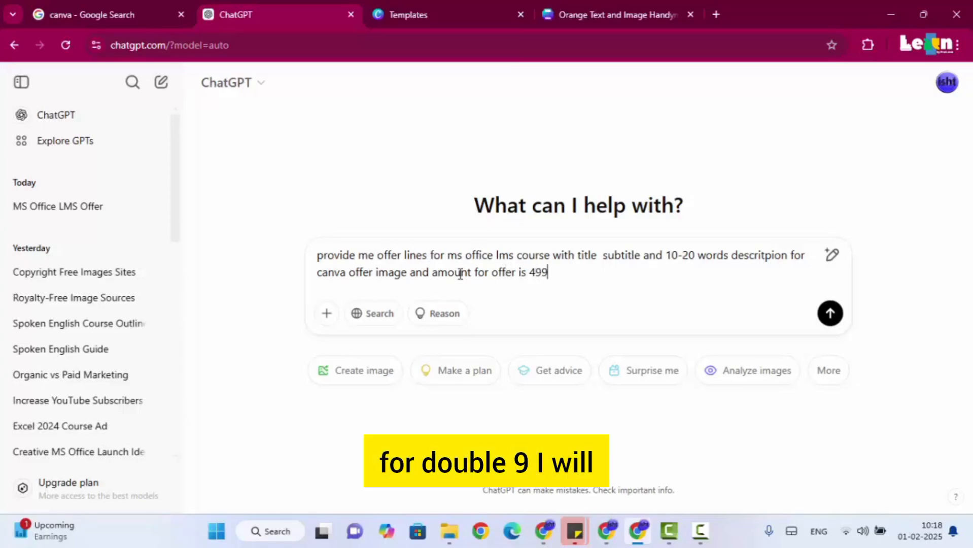
key("Return")
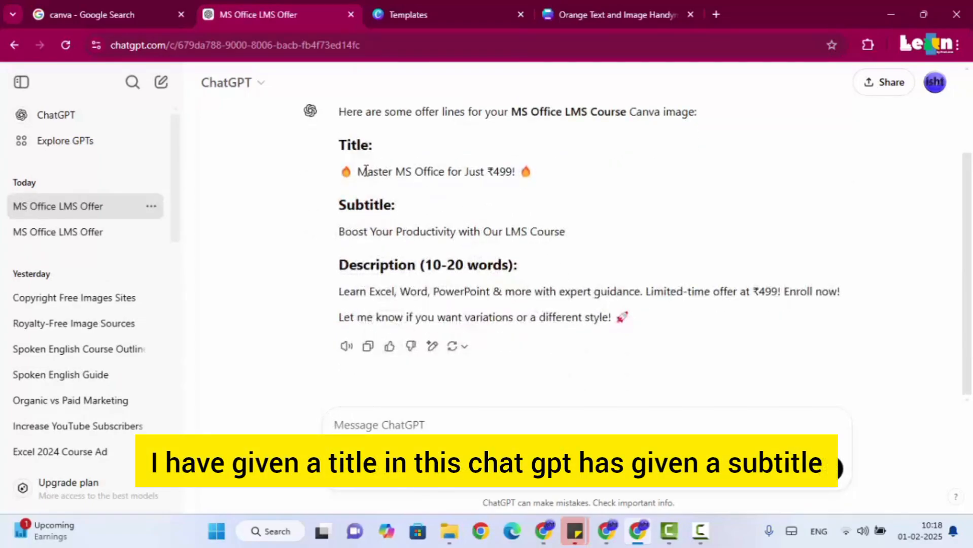
- Copy the generated title "Master MS Office for Just ₹499!" with its fire emojis and paste it over the main heading of the Canva flyer
left_click_drag(357, 172, 525, 171)
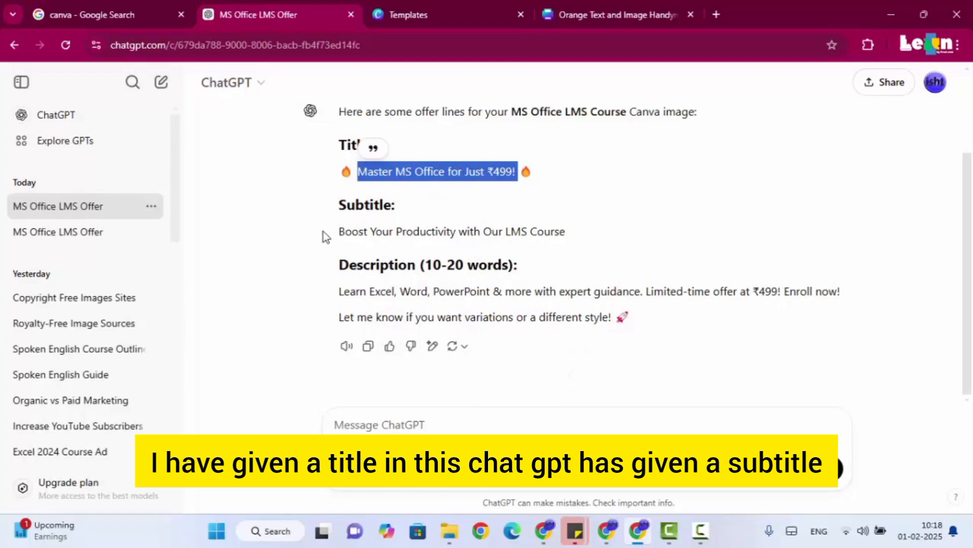
left_click_drag(324, 233, 537, 227)
left_click_drag(339, 312, 355, 311)
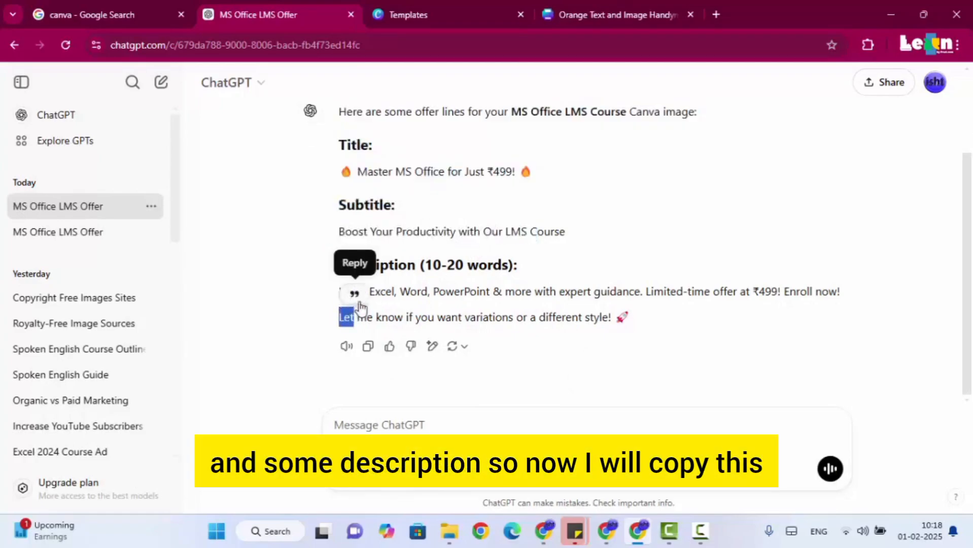
left_click(473, 277)
left_click_drag(343, 173, 538, 179)
key("ctrl+c")
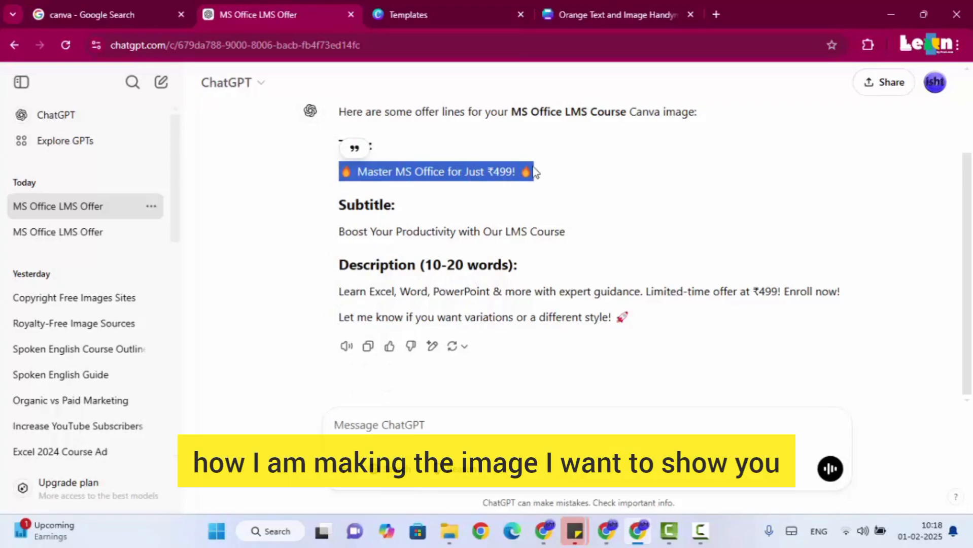
left_click(635, 11)
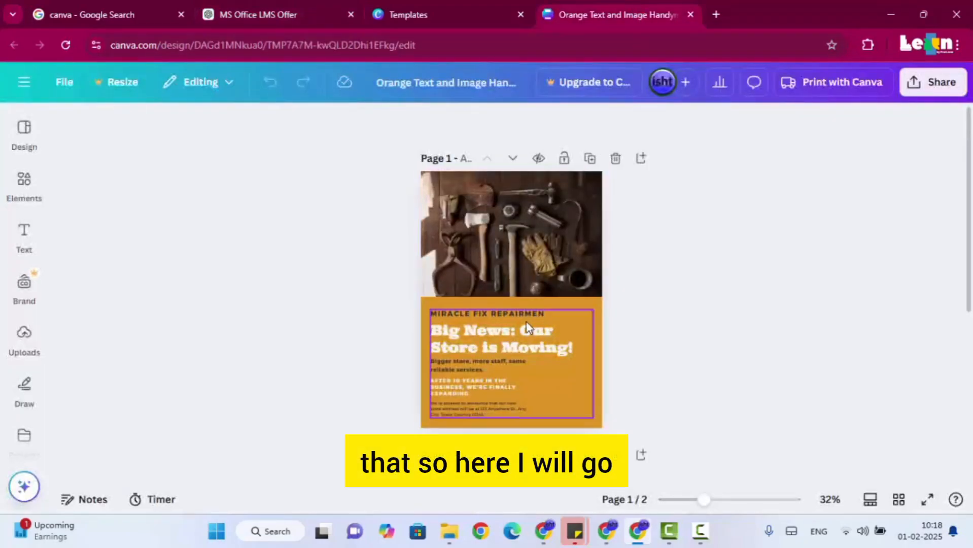
double_click(510, 333)
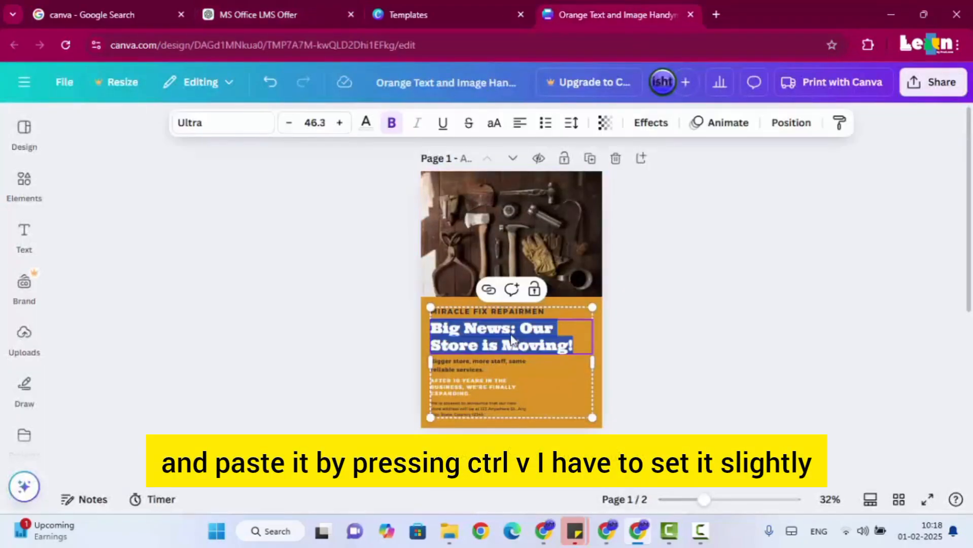
key("ctrl+v")
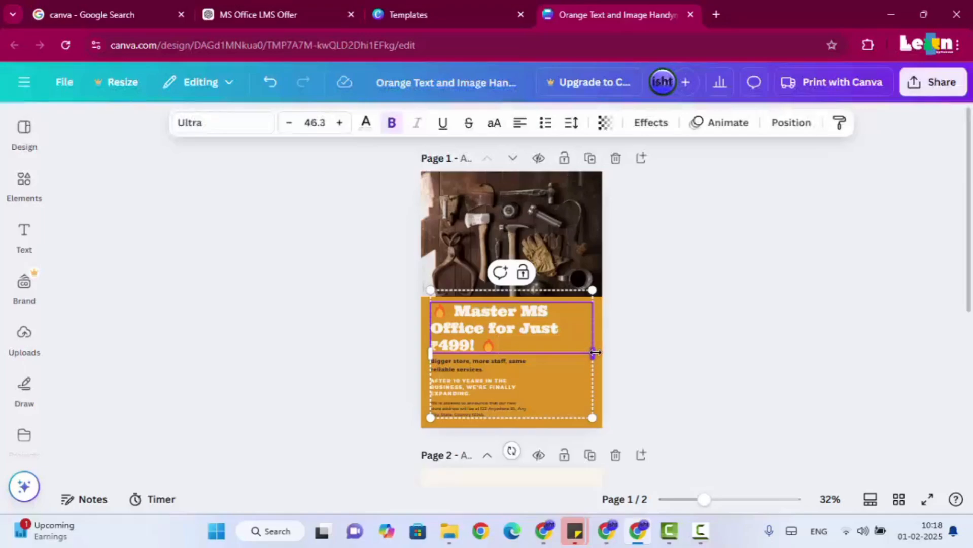
- Center-align the "Master MS Office for Just ₹499!" heading on the flyer's first page
left_click(630, 337)
left_click(543, 331)
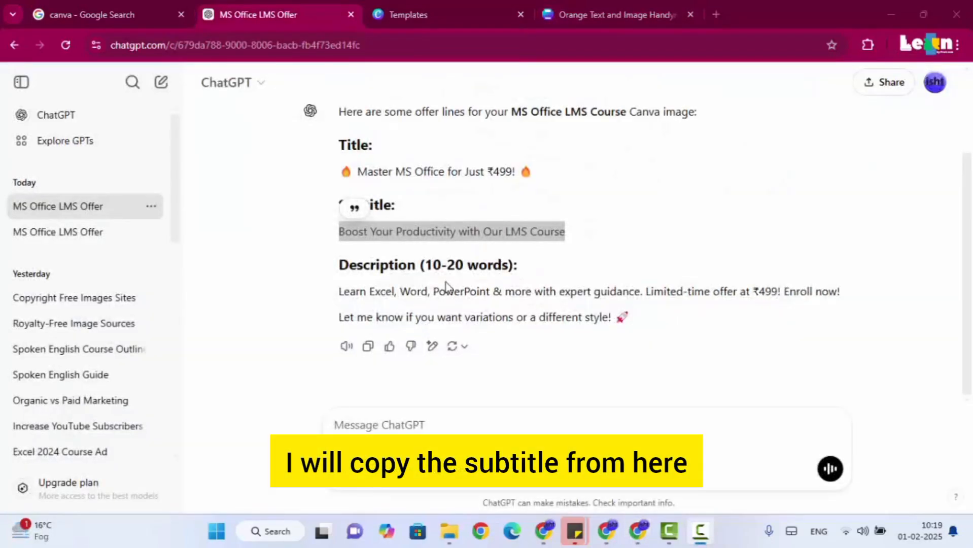
- Copy ChatGPT's subtitle "Boost Your Productivity with Our LMS Course", paste it over the flyer's "Bigger store, more staff" line in Canva and center-align it
right_click(463, 234)
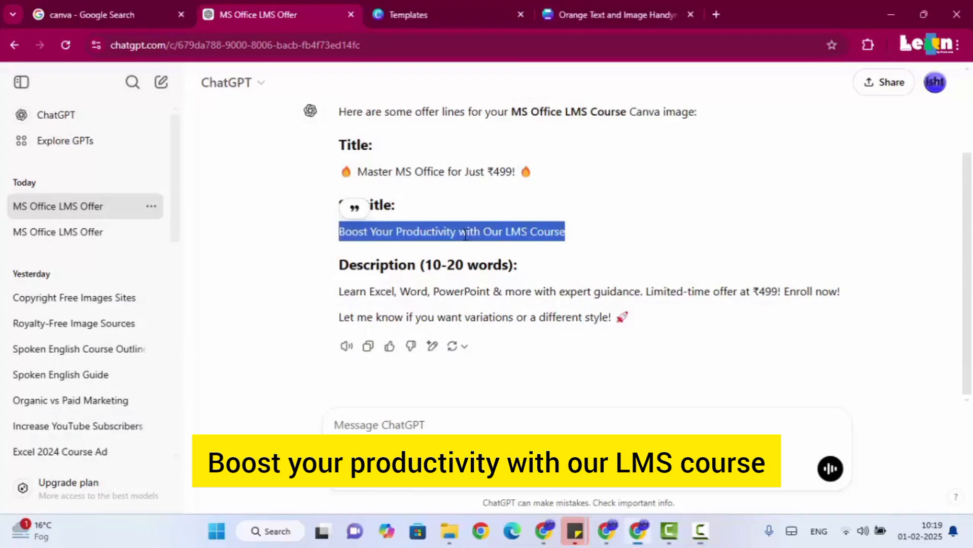
left_click(510, 253)
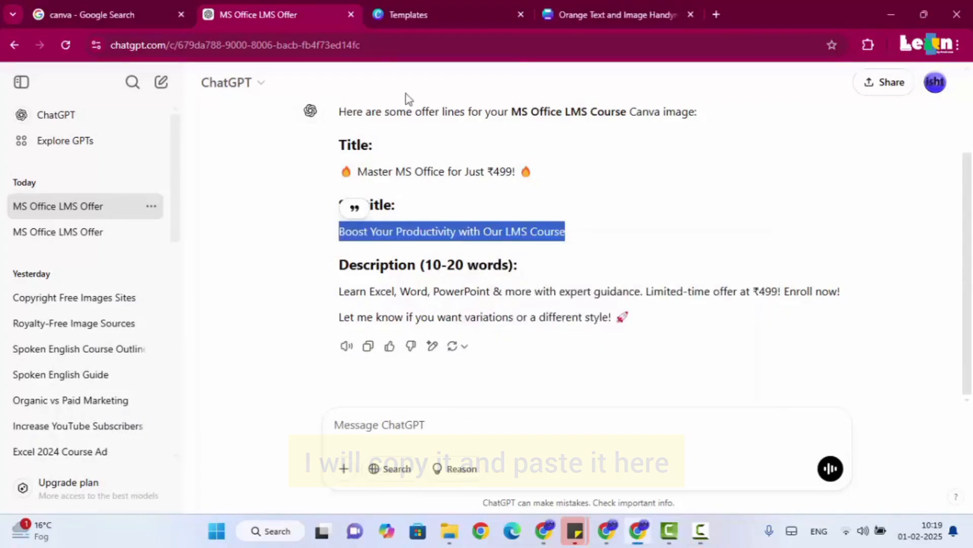
left_click(578, 6)
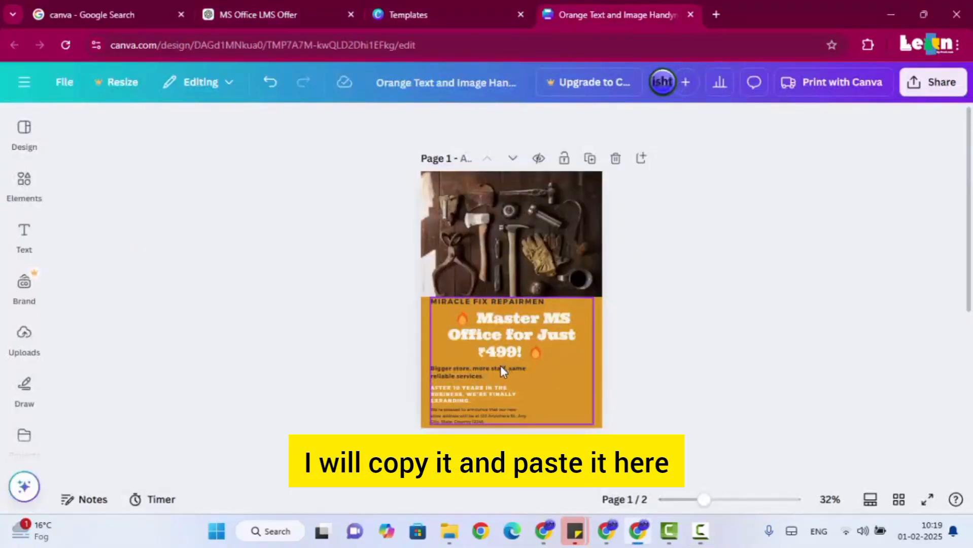
left_click(459, 376)
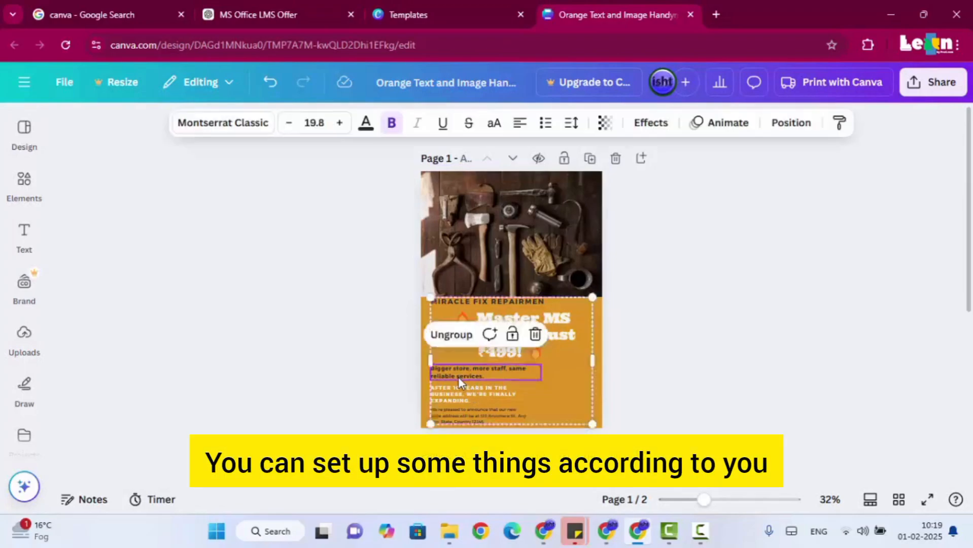
triple_click(458, 378)
key("ctrl+v")
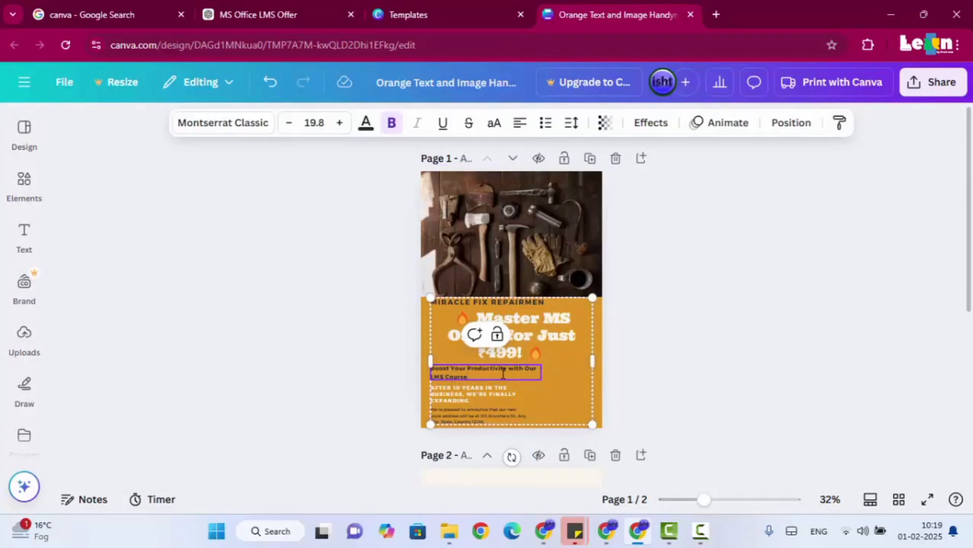
left_click(520, 122)
left_click(675, 303)
- Shift the flyer's text group slightly to the right and ungroup it
left_click(495, 377)
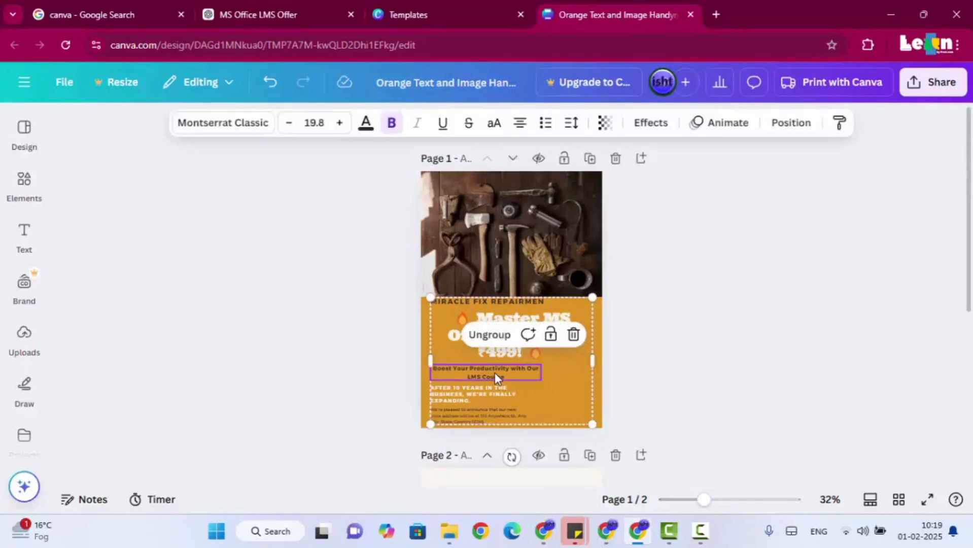
left_click_drag(496, 377, 546, 372)
left_click(463, 334)
left_click(723, 365)
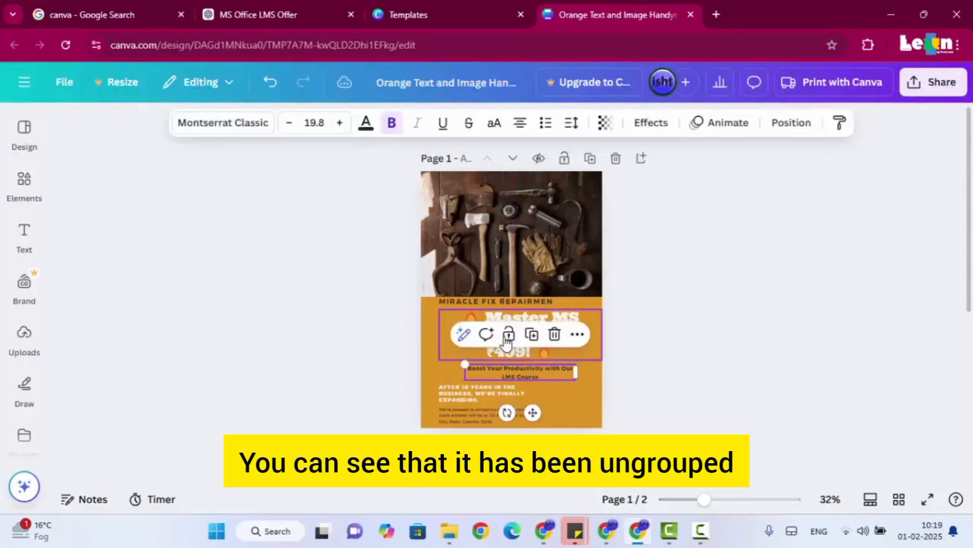
- Widen the heading's text box so it wraps onto two lines, shrink the text slightly and reposition it near the top of the orange area
left_click(487, 337)
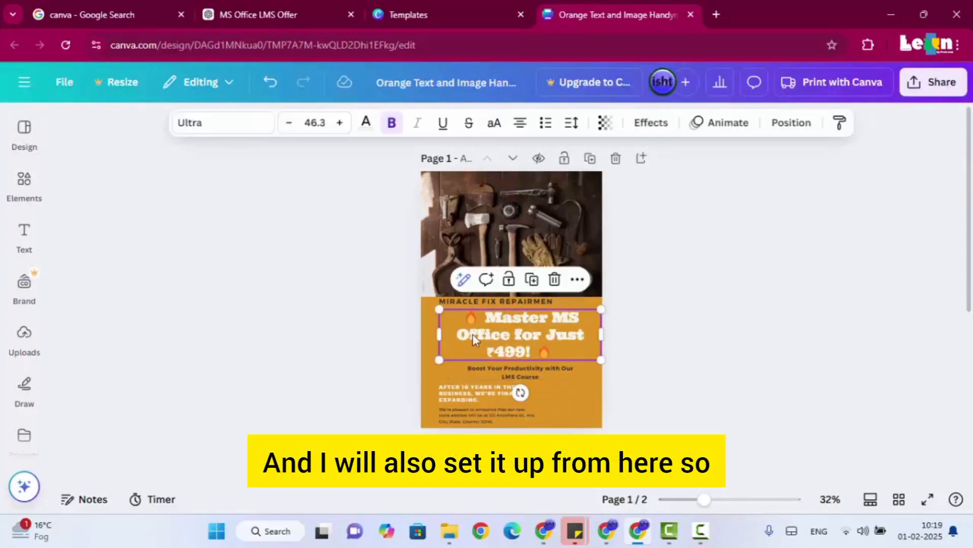
left_click_drag(431, 333, 412, 338)
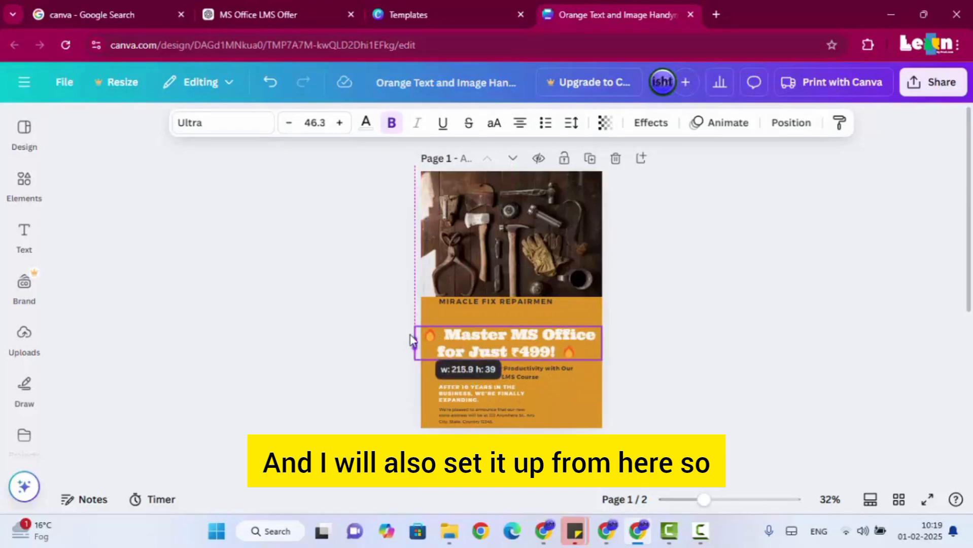
left_click_drag(535, 350, 530, 340)
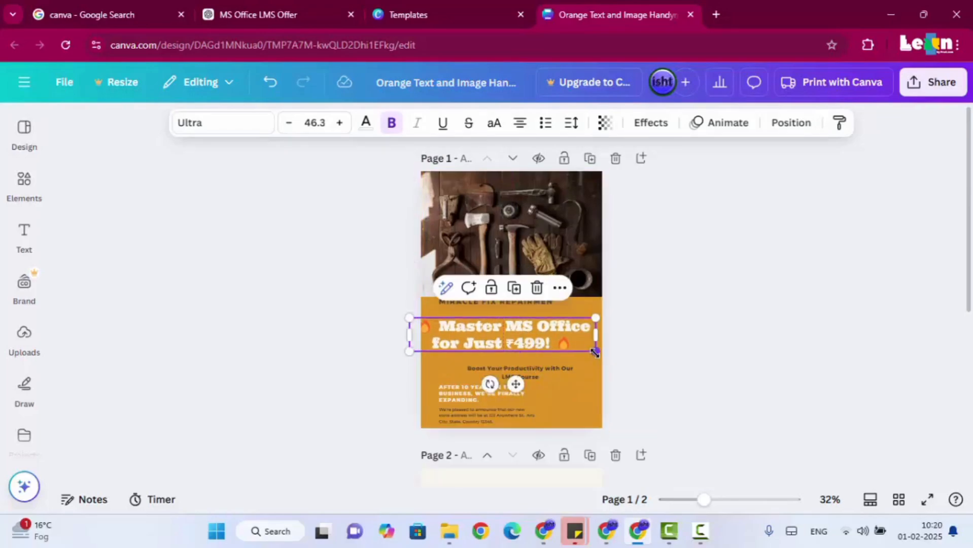
left_click_drag(596, 351, 608, 333)
left_click(744, 344)
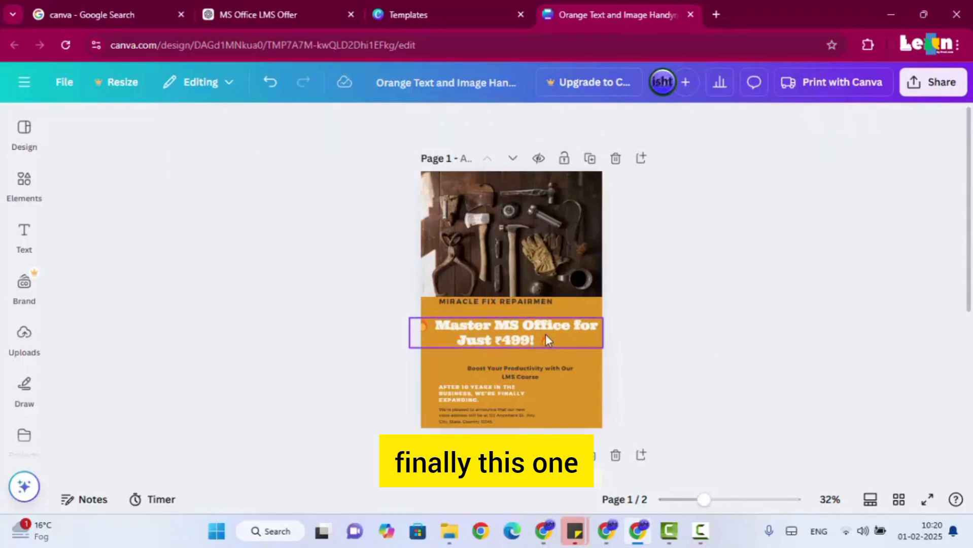
left_click_drag(541, 336, 540, 324)
left_click(675, 339)
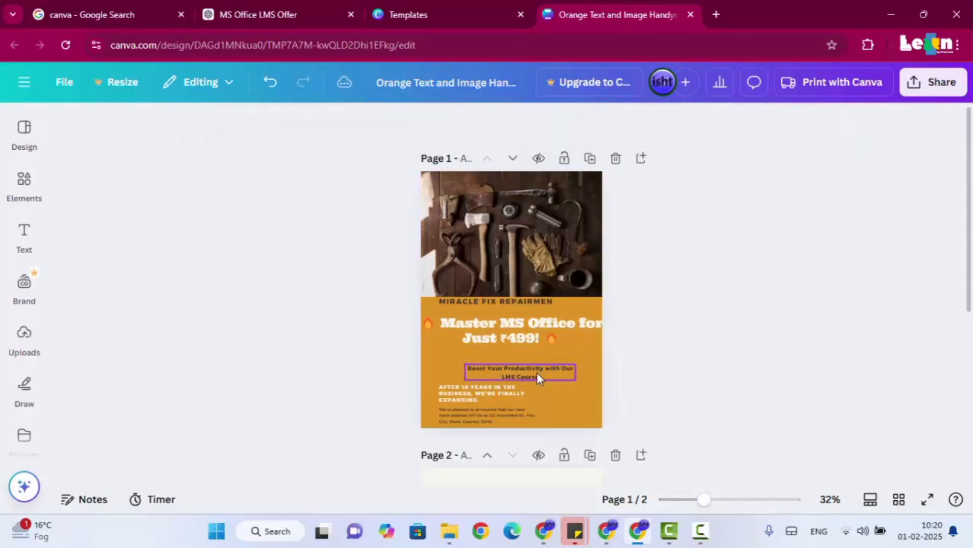
- Enlarge the "Boost Your Productivity with Our LMS Course" subtitle to font size 30.5 and center it on the page below the heading
left_click_drag(535, 371, 499, 364)
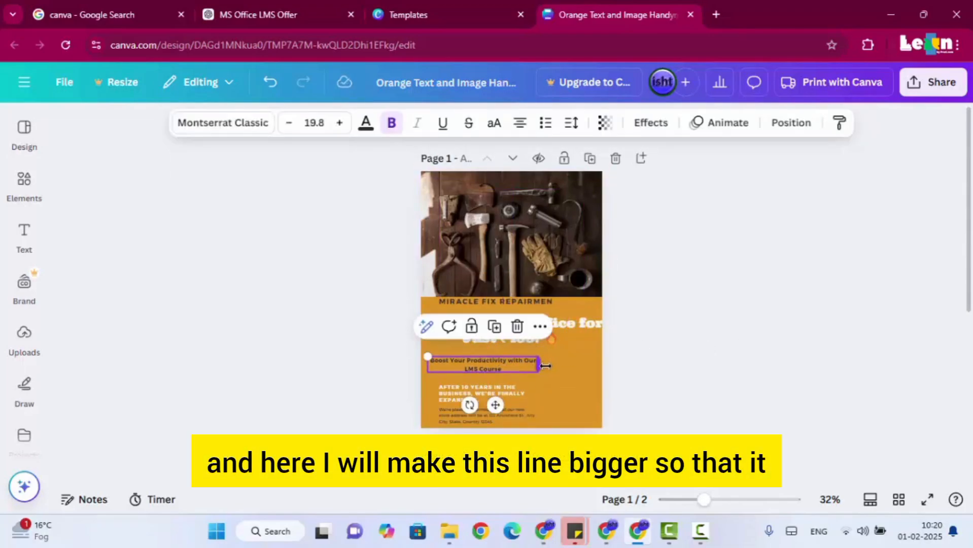
left_click_drag(424, 361, 367, 323)
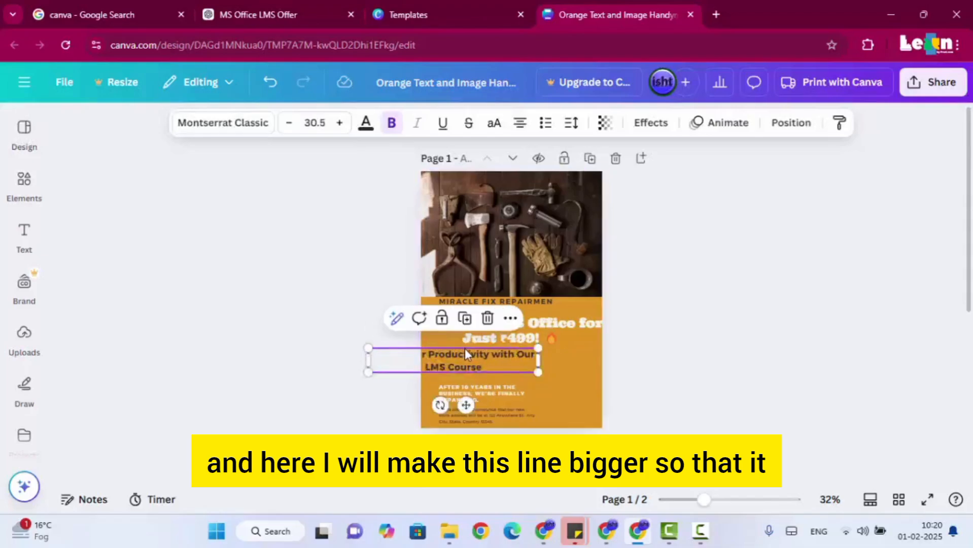
left_click_drag(471, 355, 528, 359)
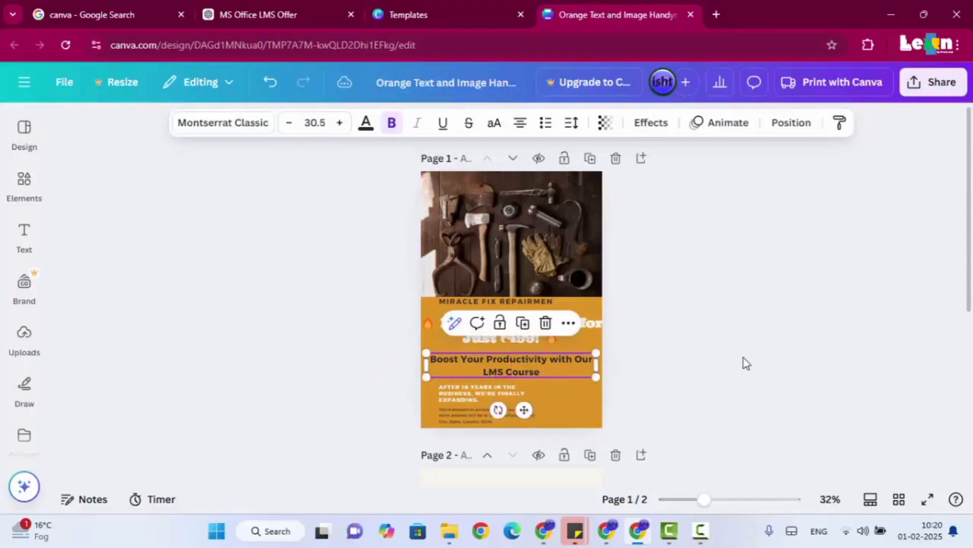
left_click(741, 363)
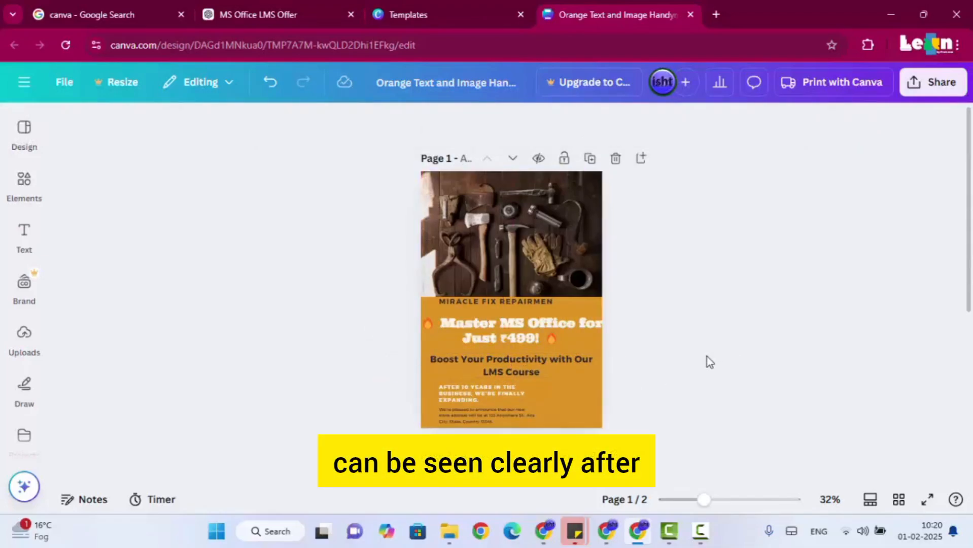
- Paste ChatGPT's description and its closing line over the flyer's "After 10 years in the business" text in Canva and widen the text box
left_click(294, 7)
left_click_drag(344, 291, 624, 312)
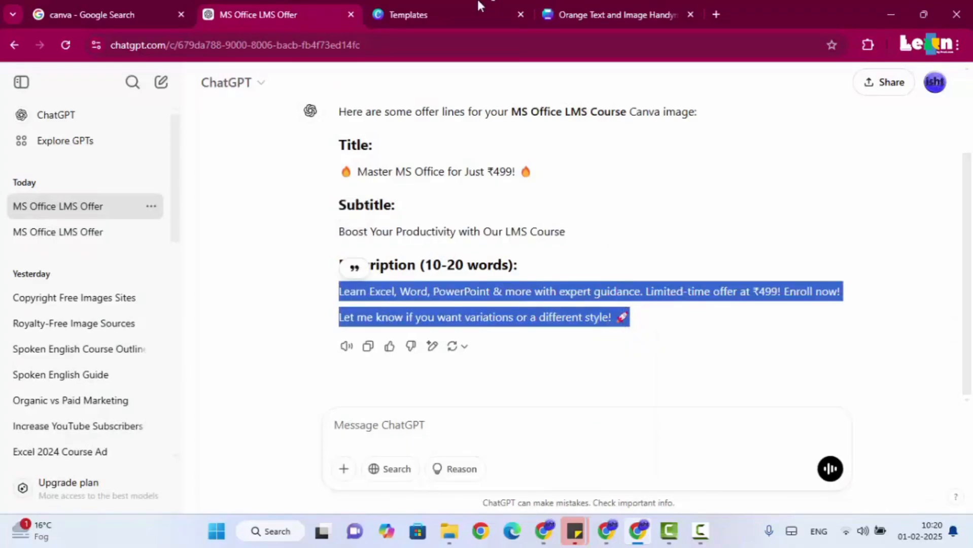
left_click(590, 10)
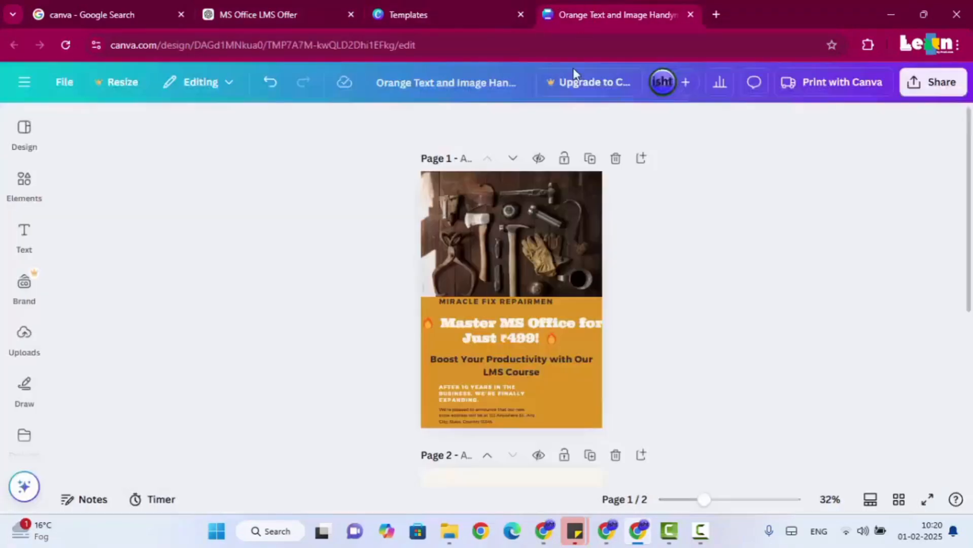
left_click(501, 385)
key("ctrl+a")
key("ctrl+v")
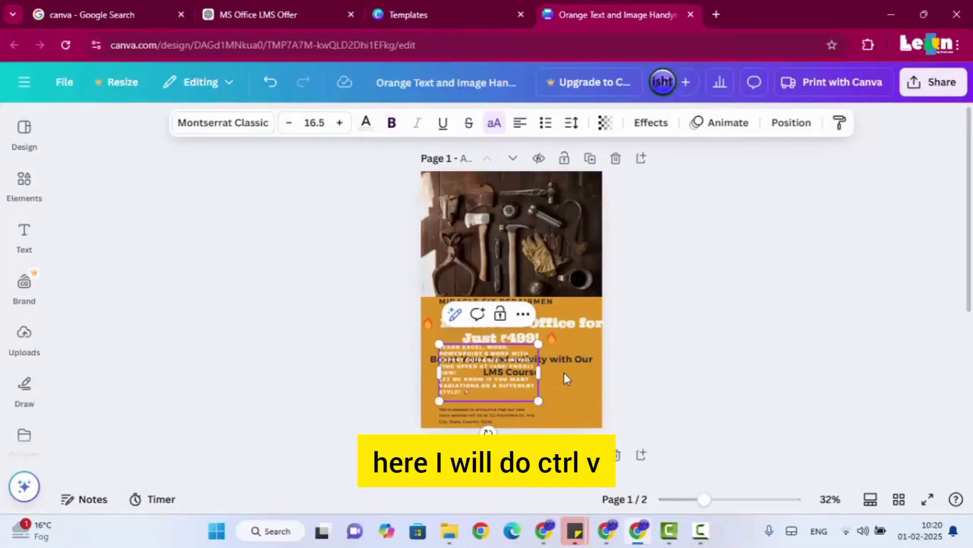
left_click_drag(539, 373, 613, 370)
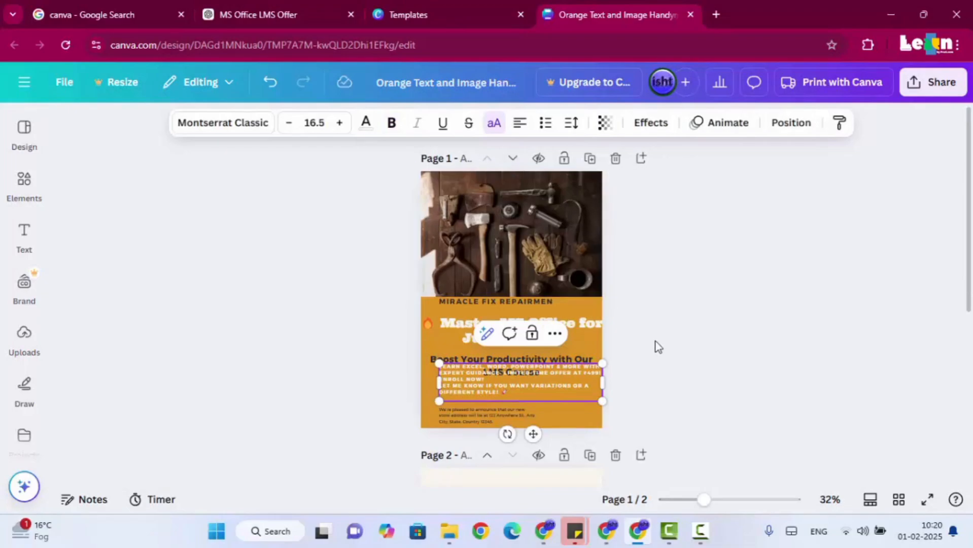
- Delete the small address announcement paragraph and the "Miracle Fix Repairmen" line from the first page
left_click(491, 427)
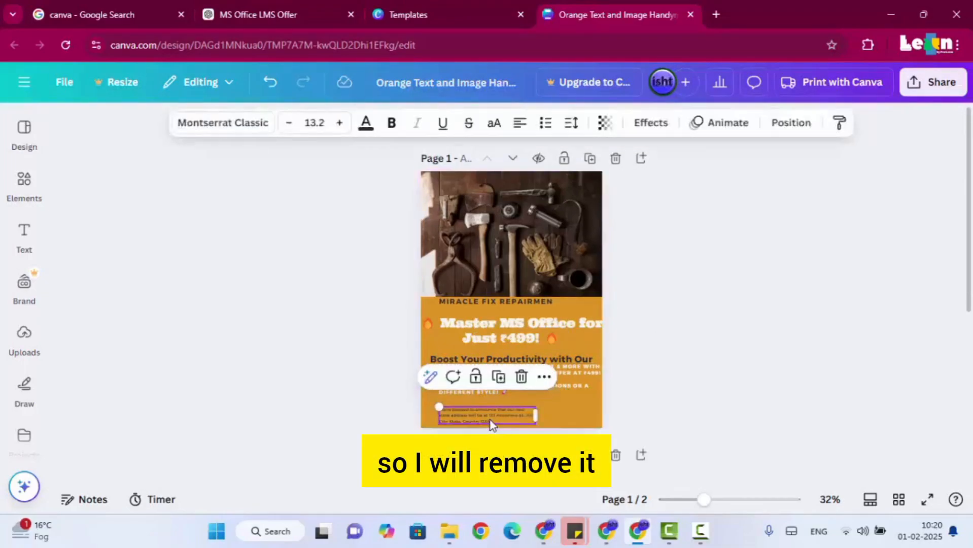
key("Delete")
left_click(491, 300)
key("Delete")
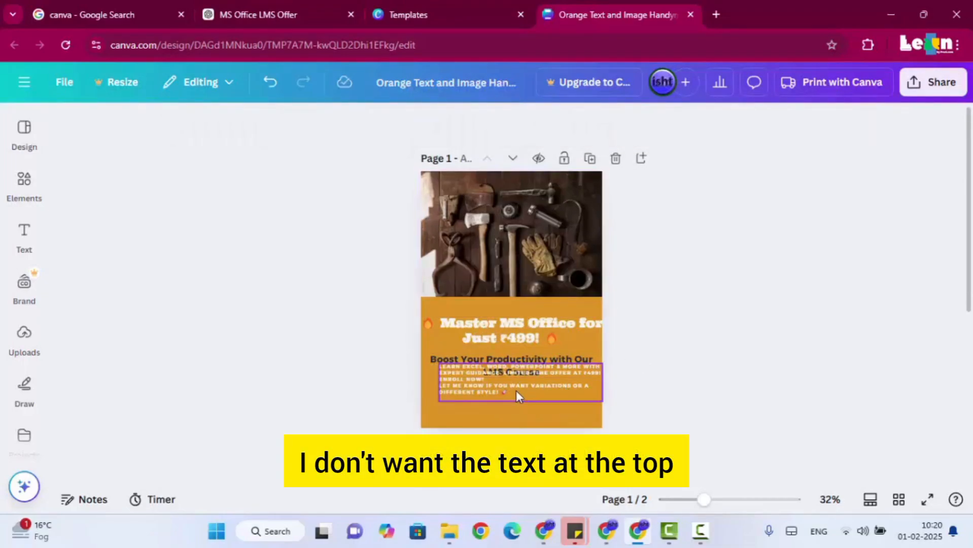
- Move the description below the subtitle, centered on the page, and center-align its text
left_click_drag(517, 393, 497, 418)
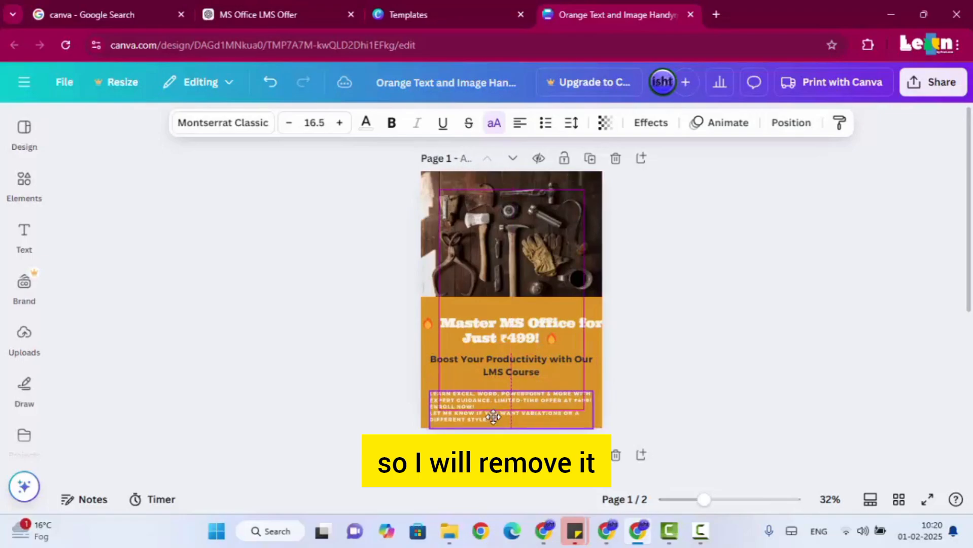
left_click(517, 124)
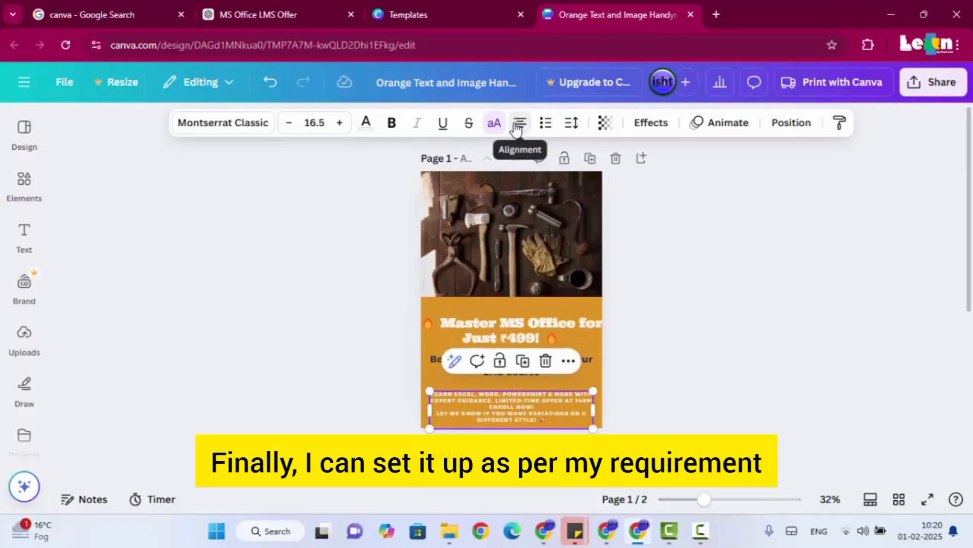
left_click(517, 125)
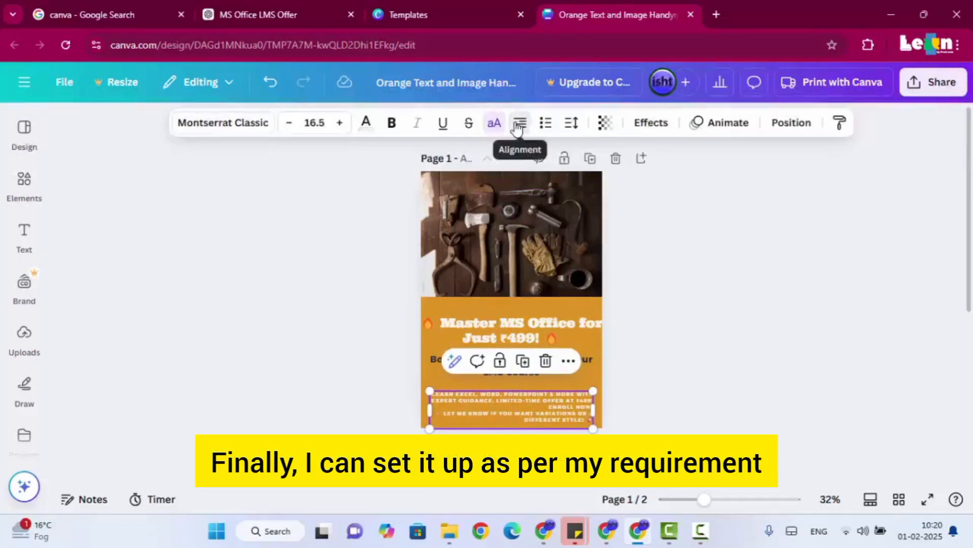
left_click(515, 125)
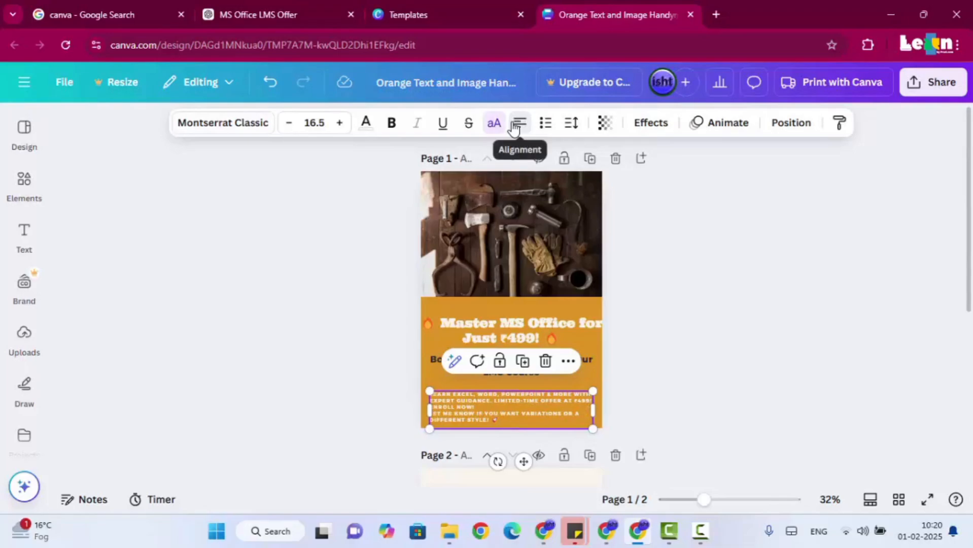
left_click(514, 126)
left_click(514, 125)
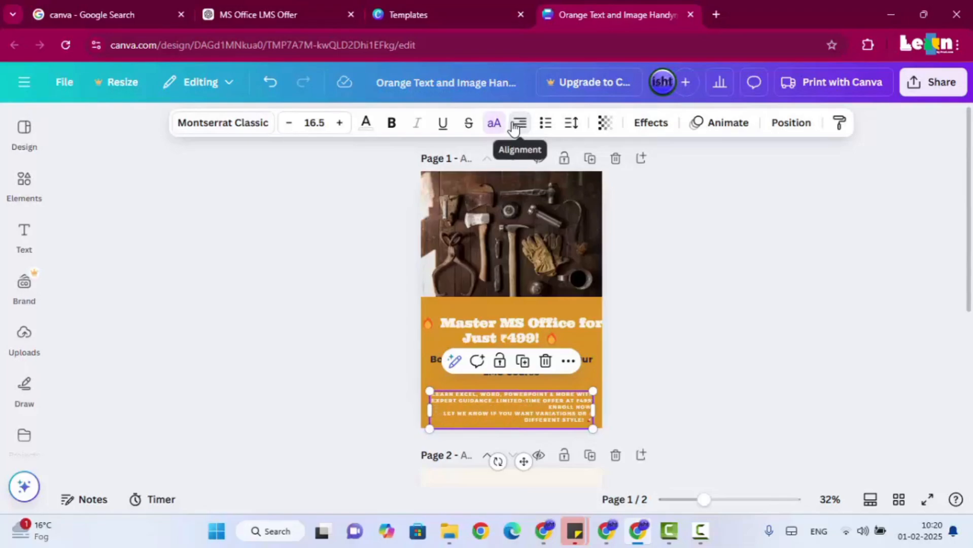
left_click(515, 126)
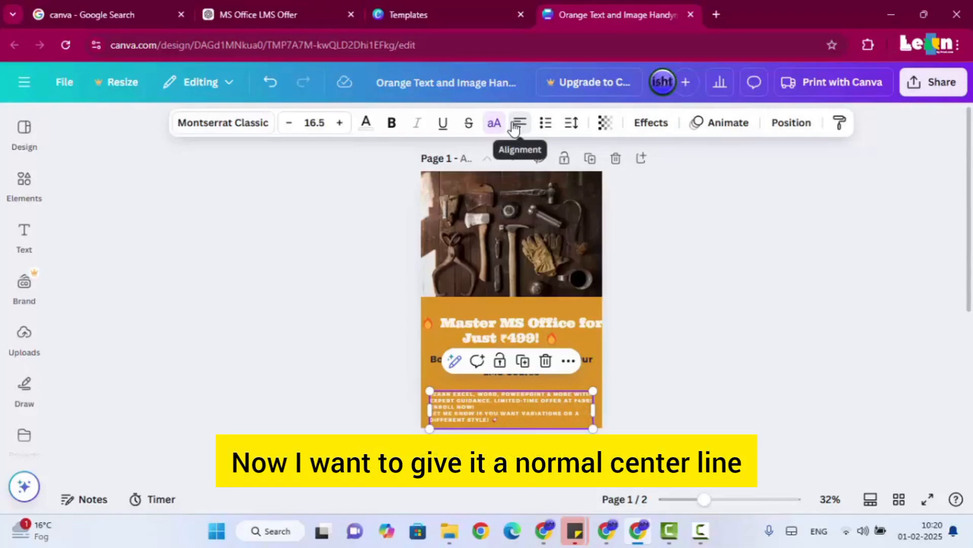
left_click(514, 125)
left_click(710, 309)
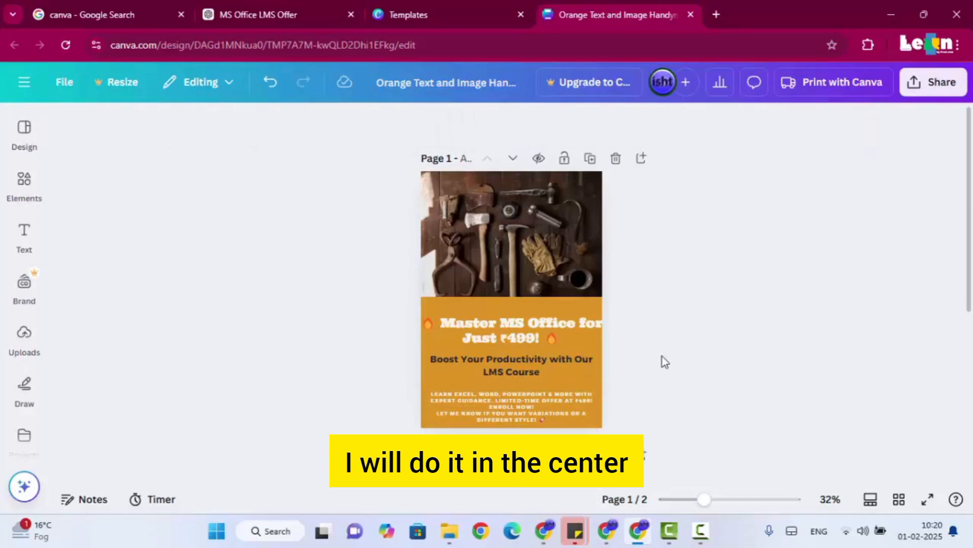
- Move the subtitle slightly down, reduce the heading to font size 39.8 and shift it slightly up to fit the page width
left_click(507, 375)
left_click_drag(507, 377, 503, 377)
left_click(678, 304)
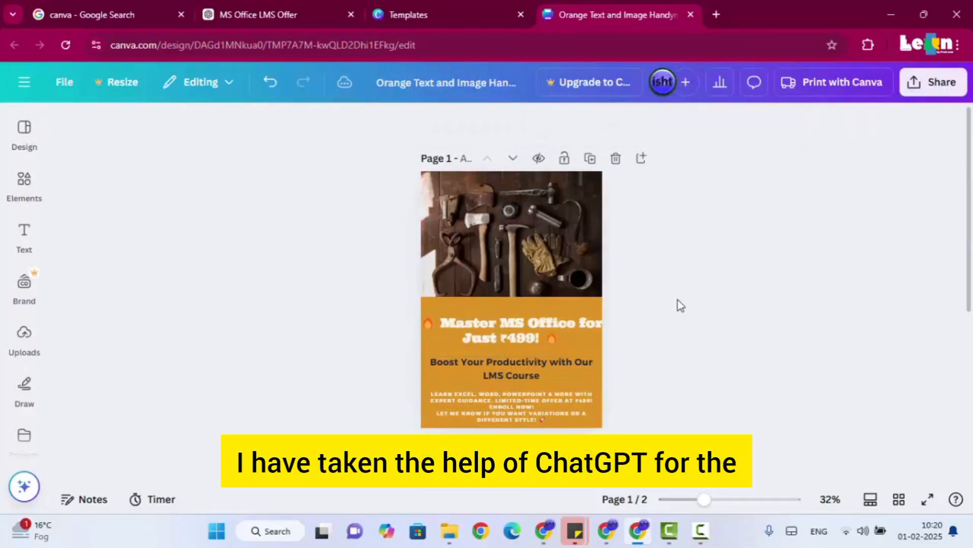
left_click_drag(573, 330, 597, 337)
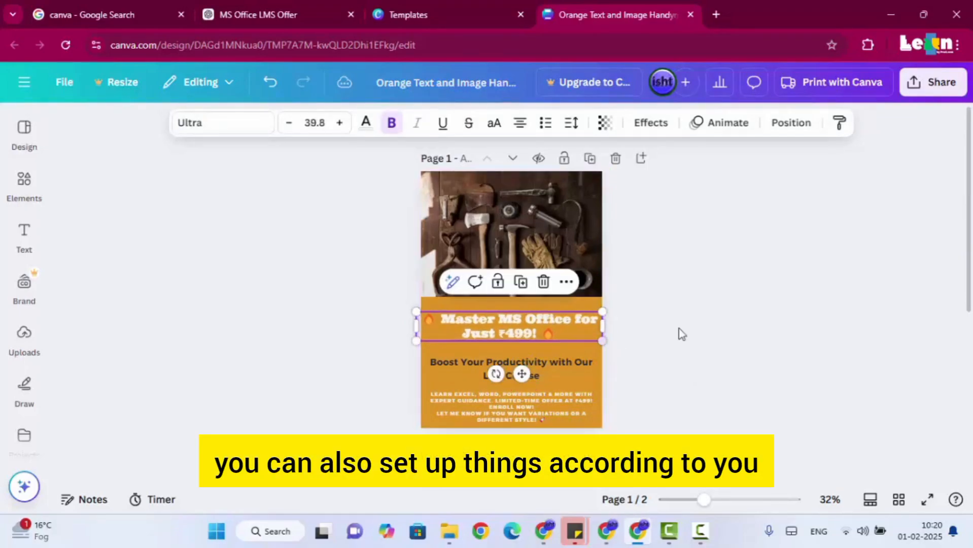
left_click(701, 329)
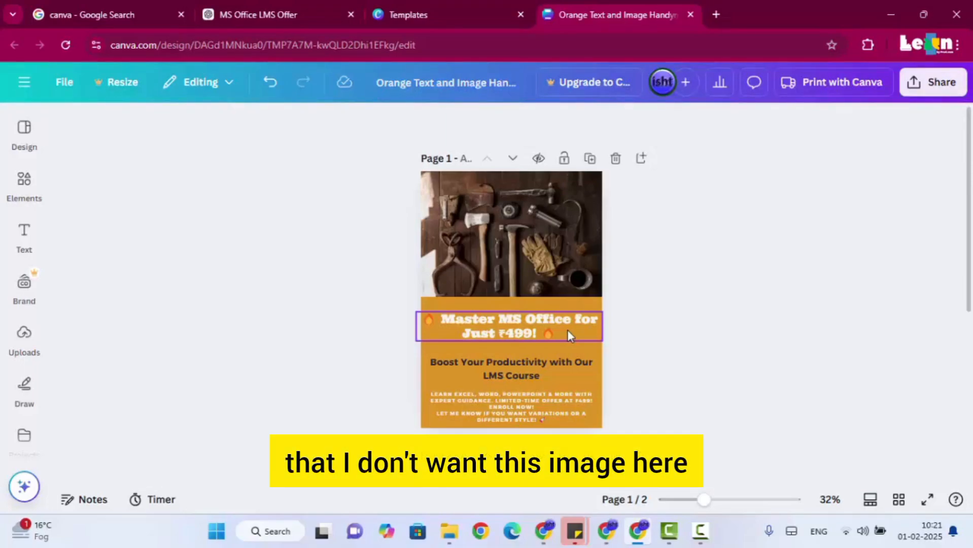
- Delete the tools photo from the flyer's first page
left_click(518, 242)
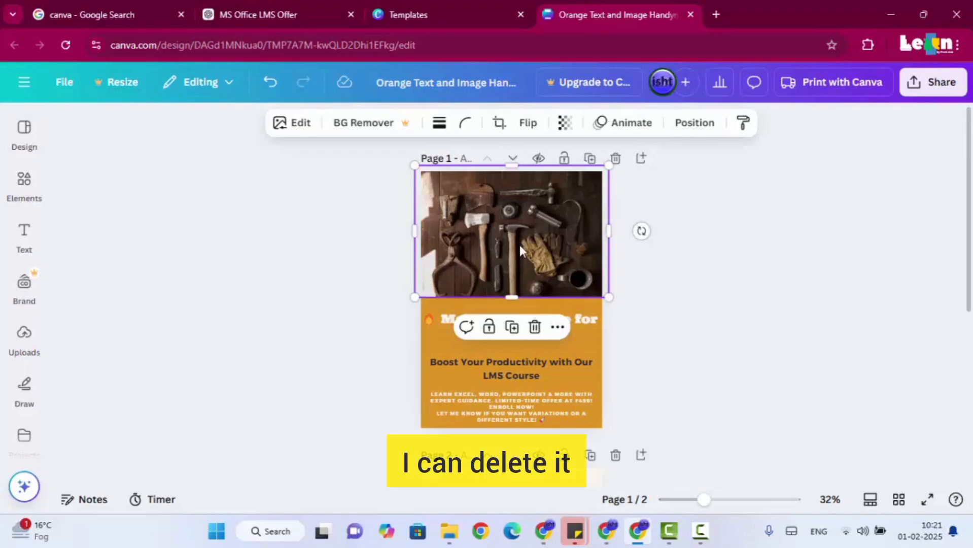
key("Delete")
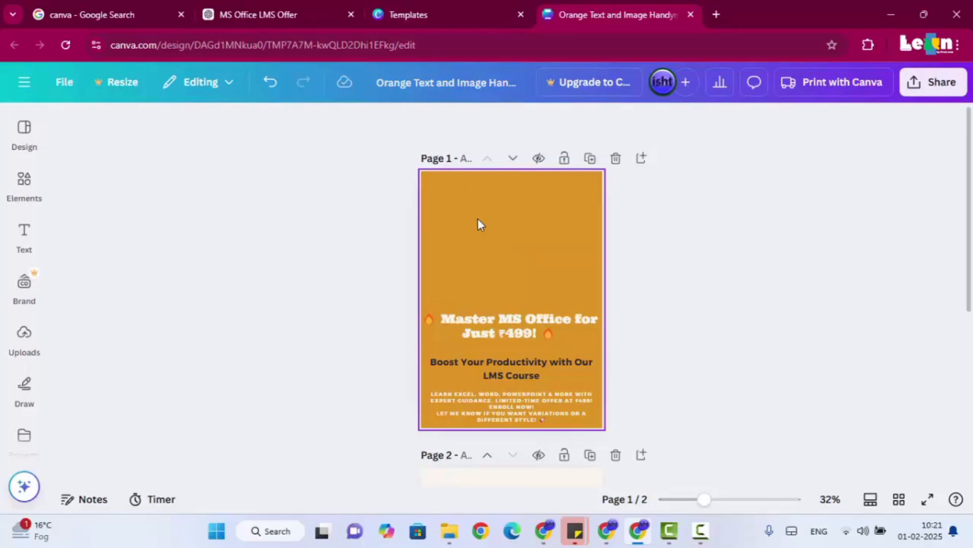
- Undo the deletion of the tools photo on the flyer's first page
key("ctrl+z")
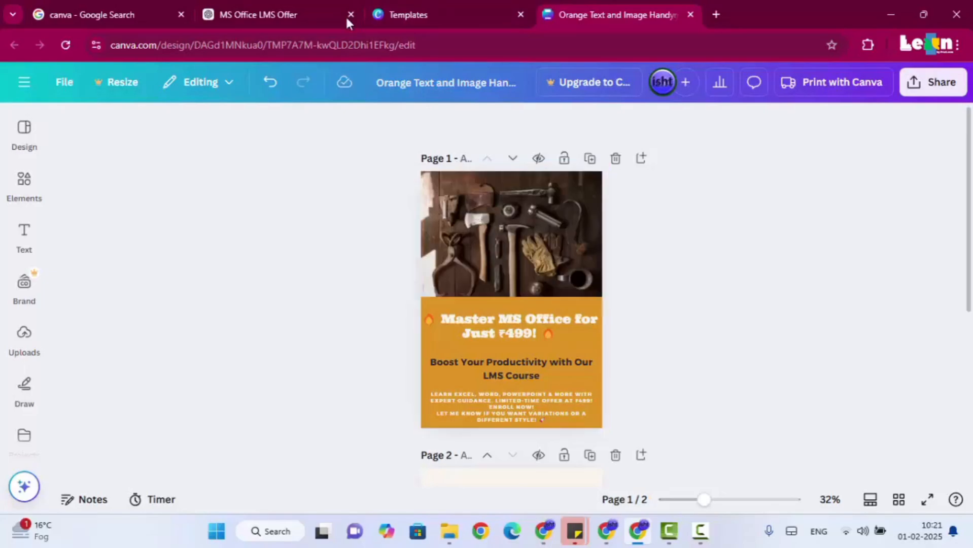
- Switch to the ChatGPT conversation and send the prompt "provide me attractive image for ms office training pkg"
left_click(266, 5)
left_click(375, 411)
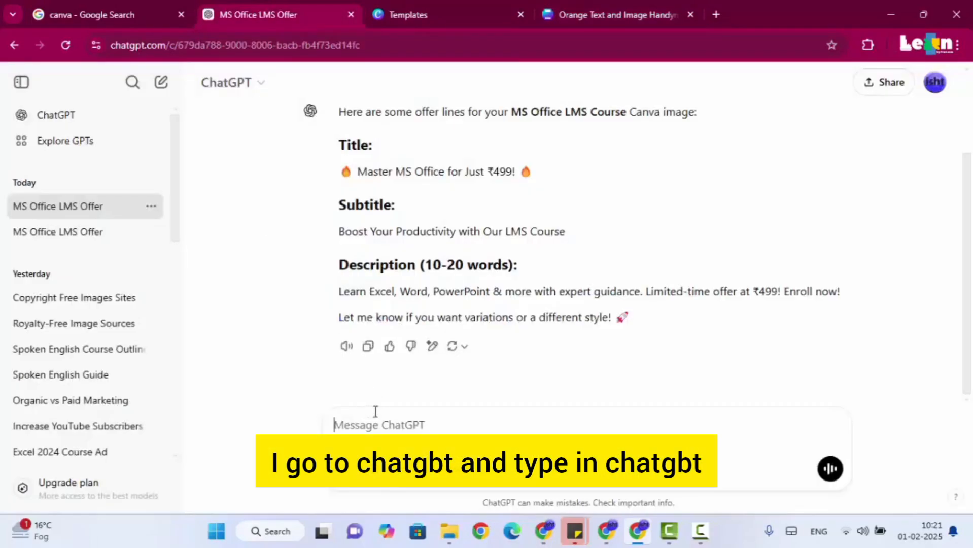
type("provide me attractive image for ms office training pkg")
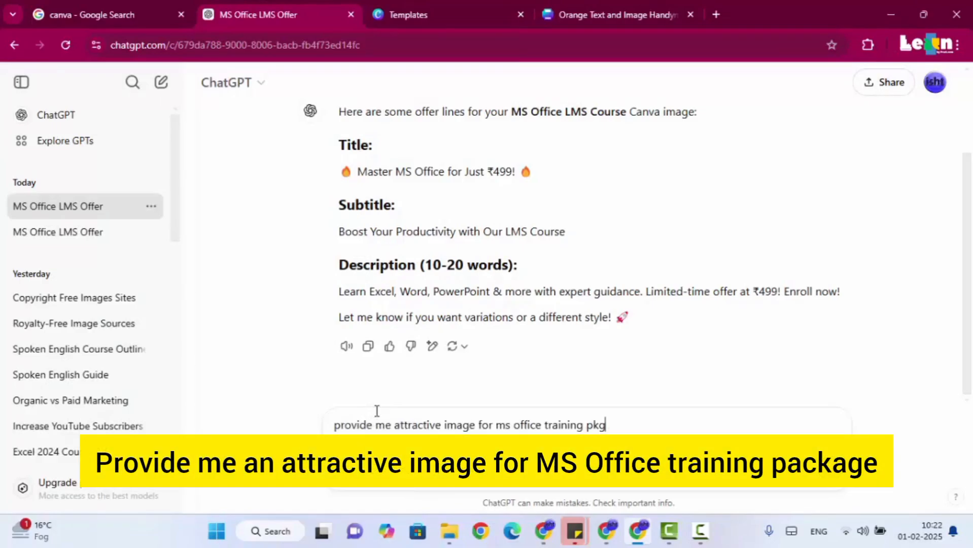
left_click(830, 468)
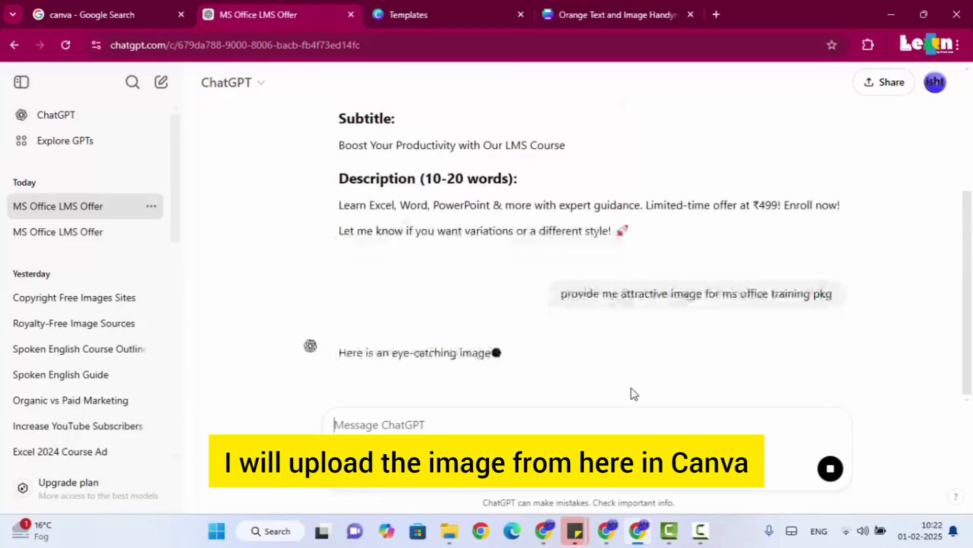
- Download the "Master MS Office" image generated by ChatGPT
scroll(612, 271, "up", 3)
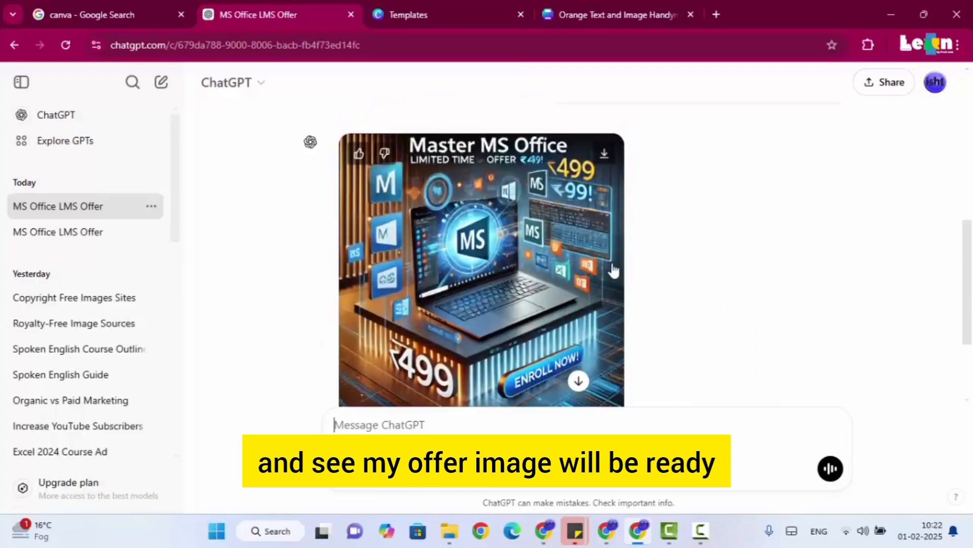
scroll(623, 293, "down", 1)
scroll(623, 293, "up", 1)
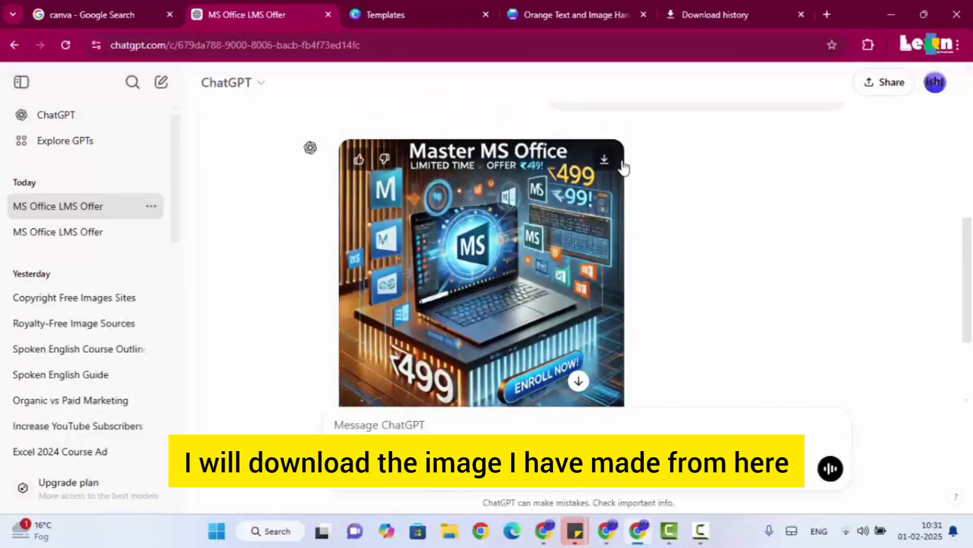
left_click(605, 163)
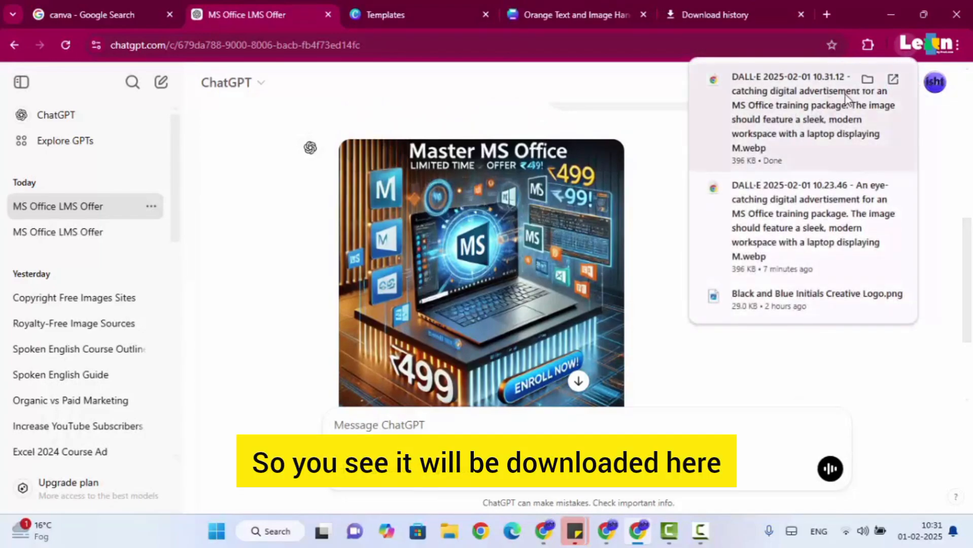
- Show the downloaded image in its folder and copy the folder path C:\Users\Dell\Downloads
left_click(866, 77)
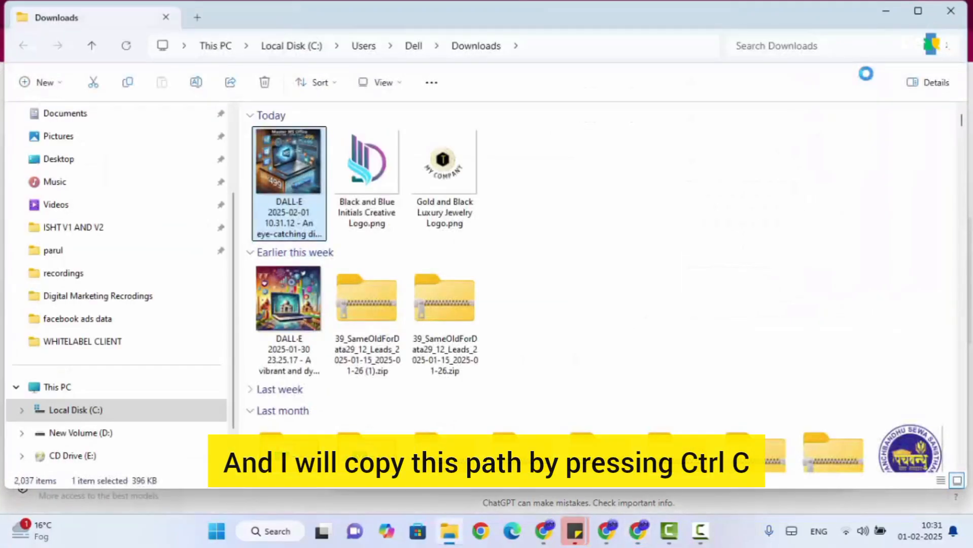
left_click(572, 45)
key("ctrl+c")
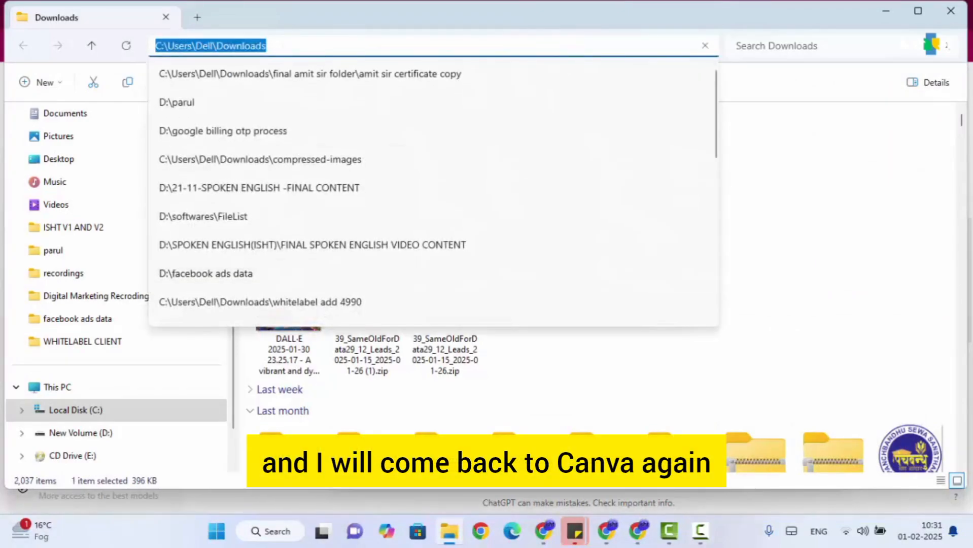
- Switch back to the Canva flyer and upload the DALL-E image dated 2025-02-01 10.31.12 from the Downloads folder
left_click(649, 532)
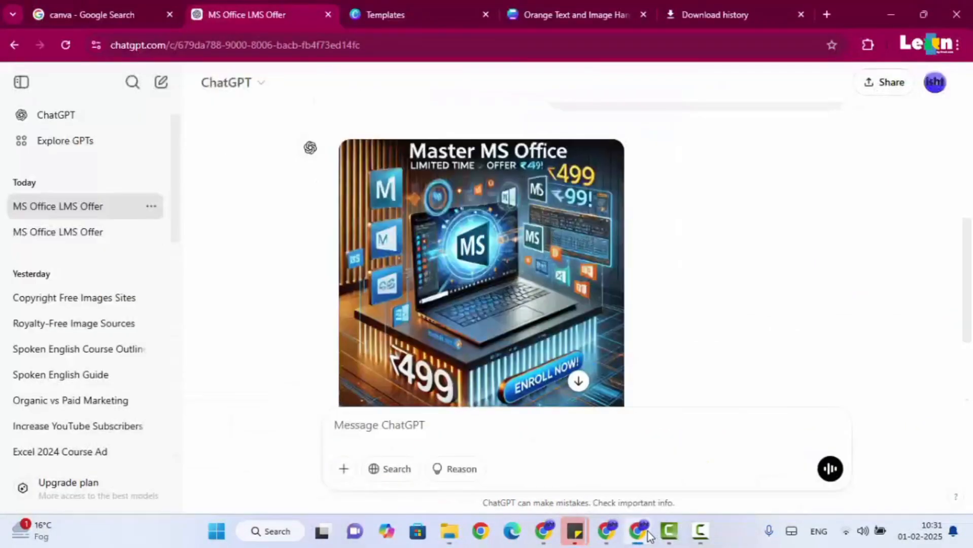
left_click(553, 15)
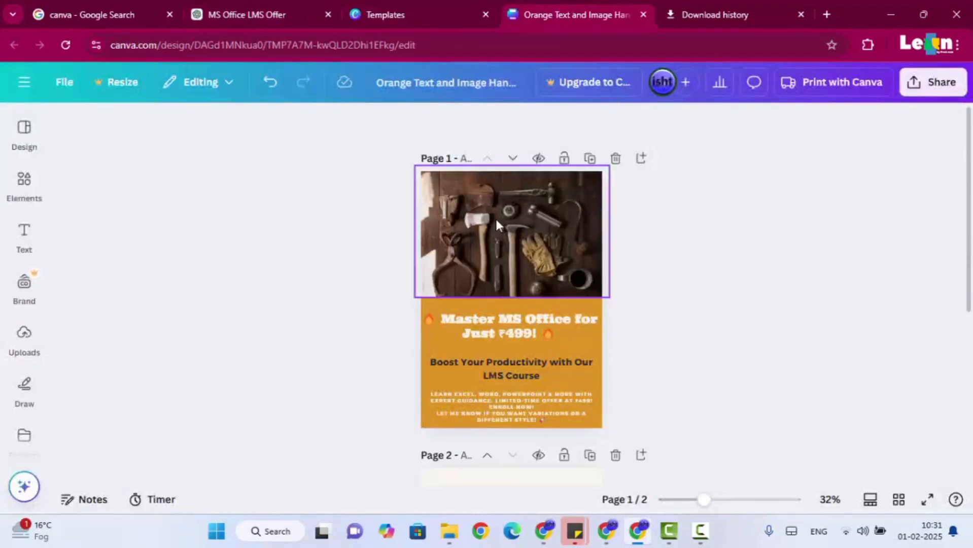
left_click(23, 335)
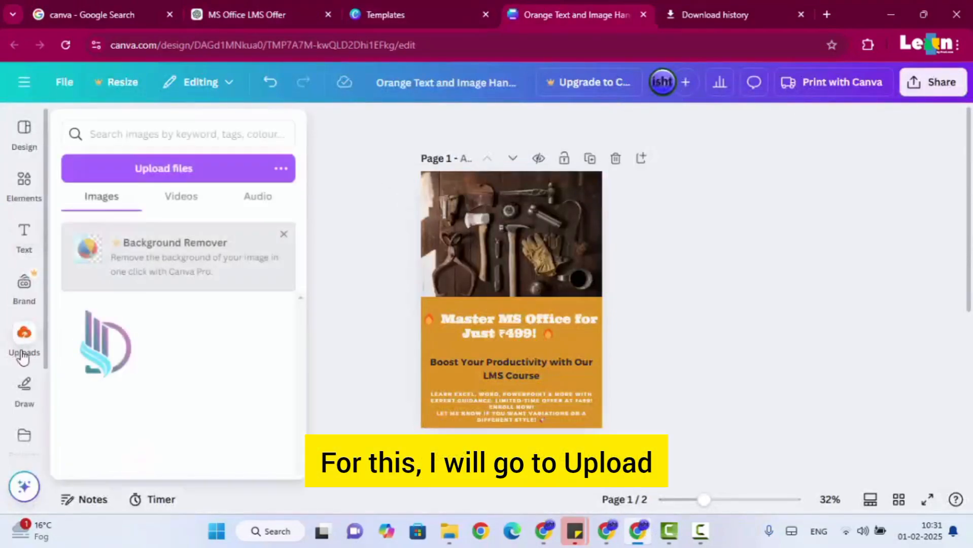
left_click(193, 175)
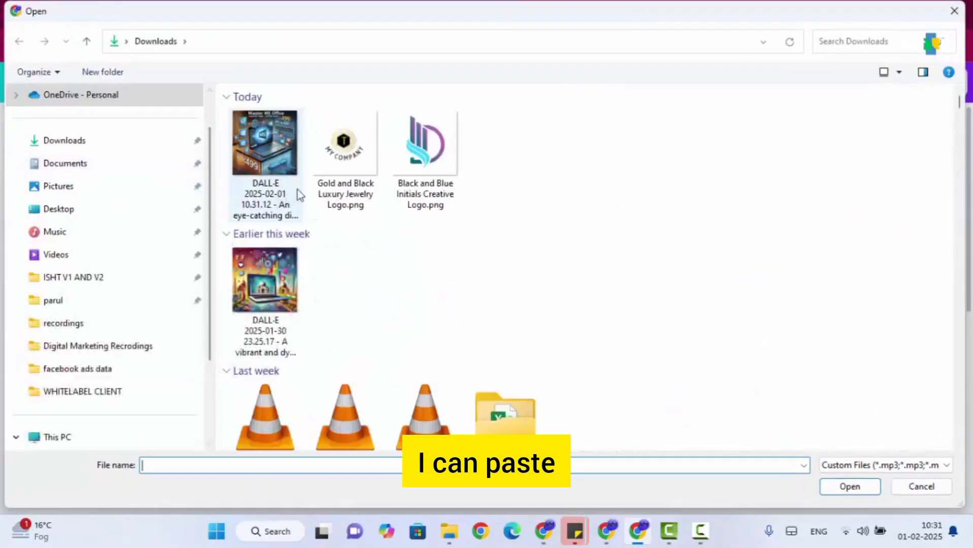
left_click(322, 38)
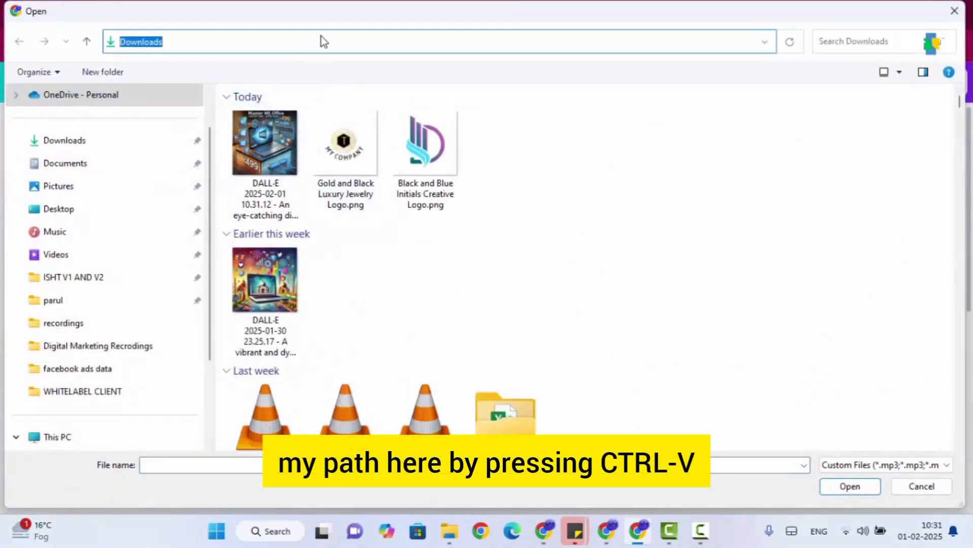
left_click(261, 138)
left_click(278, 45)
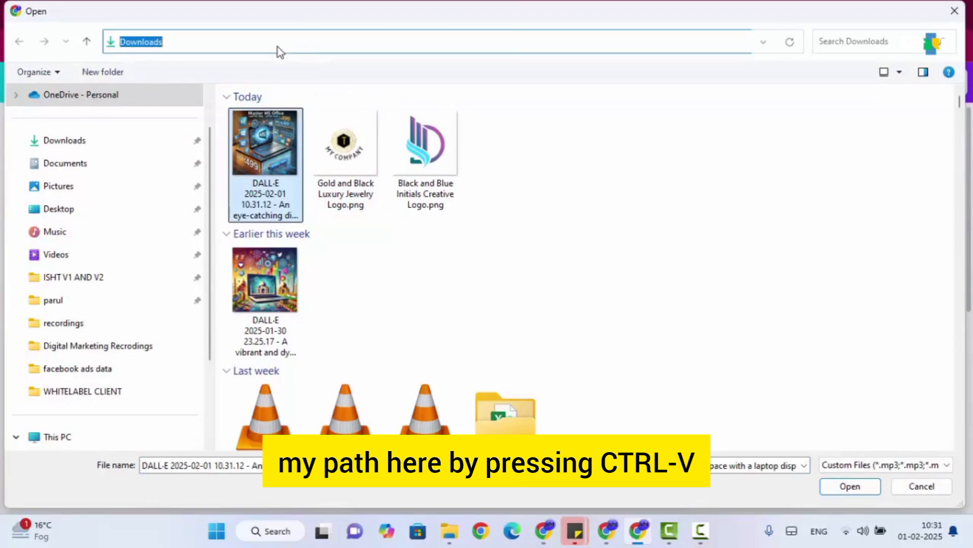
key("ctrl+v")
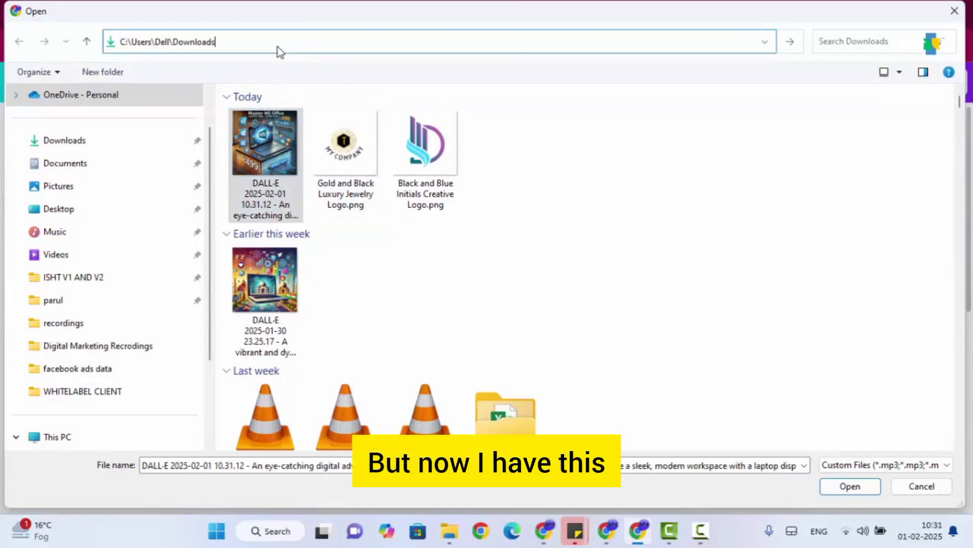
left_click(267, 151)
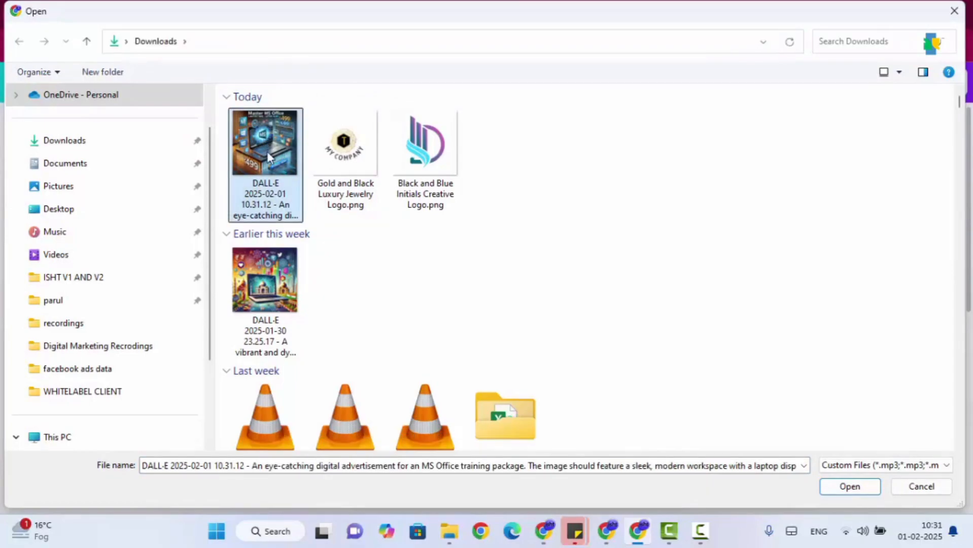
left_click(842, 488)
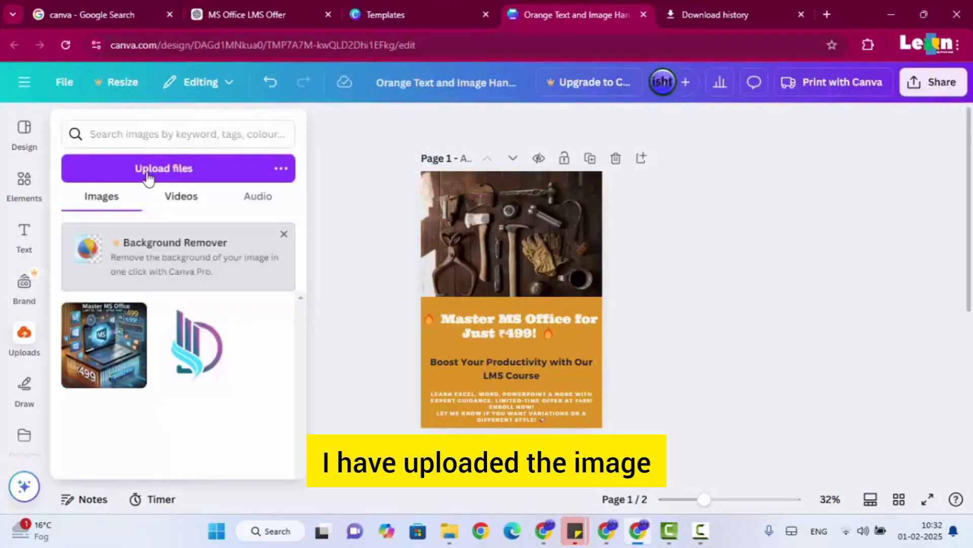
- Replace the tools photo with the uploaded MS Office image, and extend and lower it to include the ₹499 and Enroll Now areas
left_click_drag(87, 361, 499, 248)
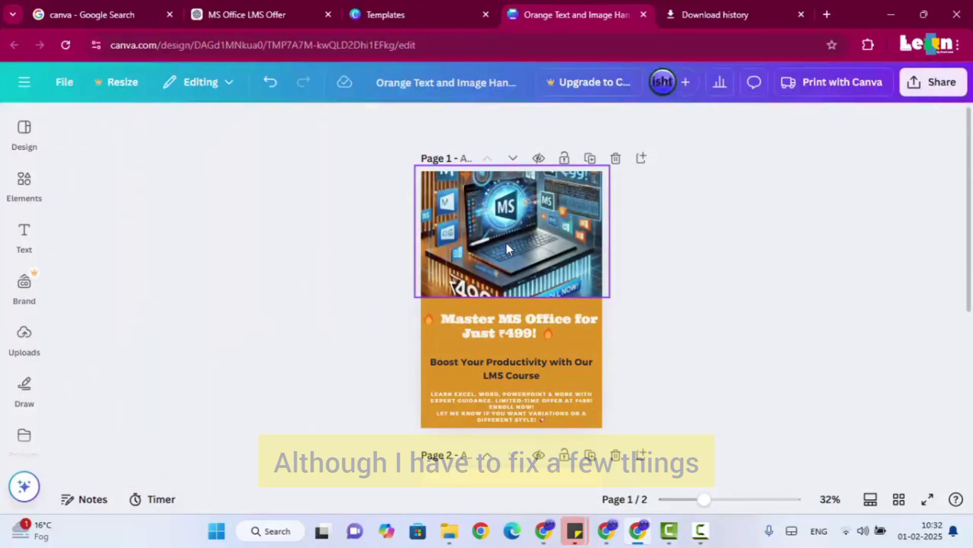
left_click(516, 249)
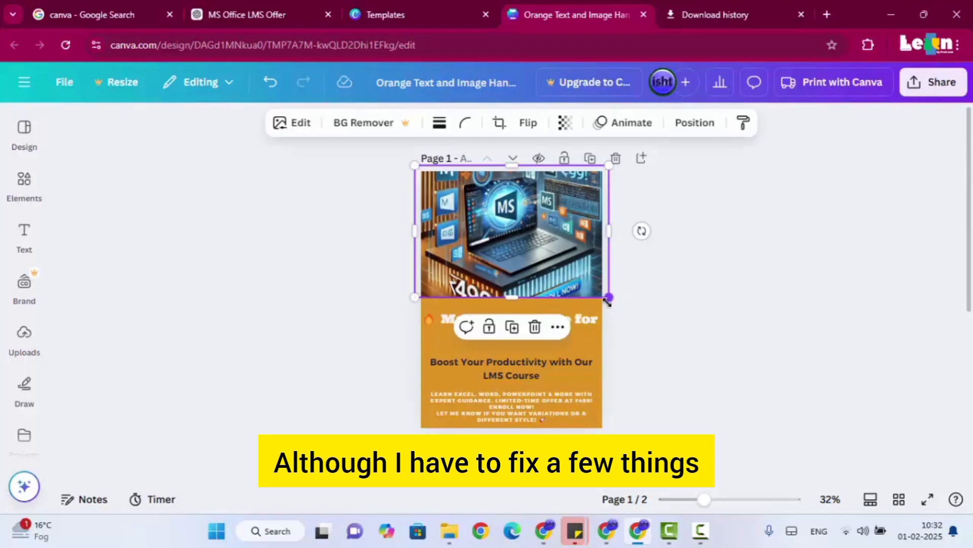
mouse_move(607, 298)
left_mouse_down()
mouse_move(592, 296)
mouse_move(602, 298)
left_mouse_up()
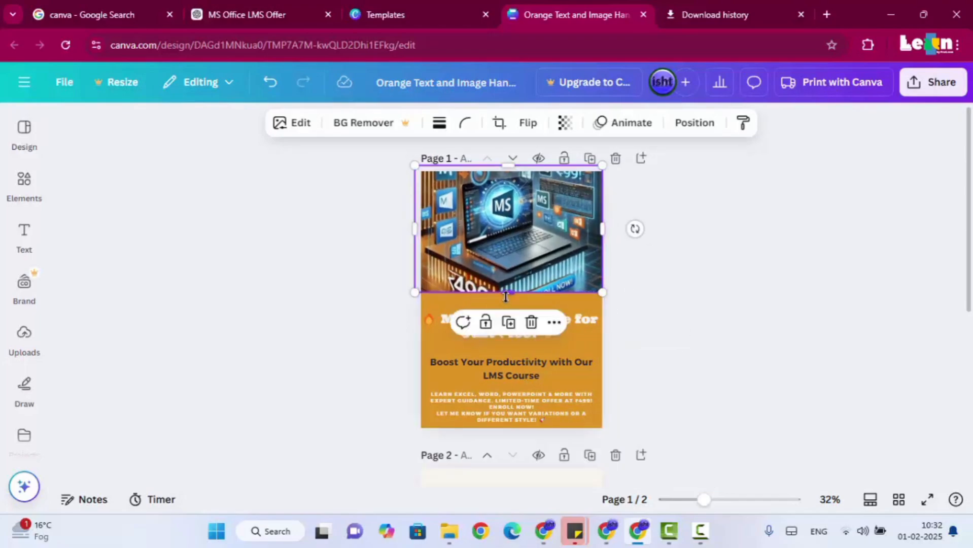
left_click_drag(508, 294, 522, 322)
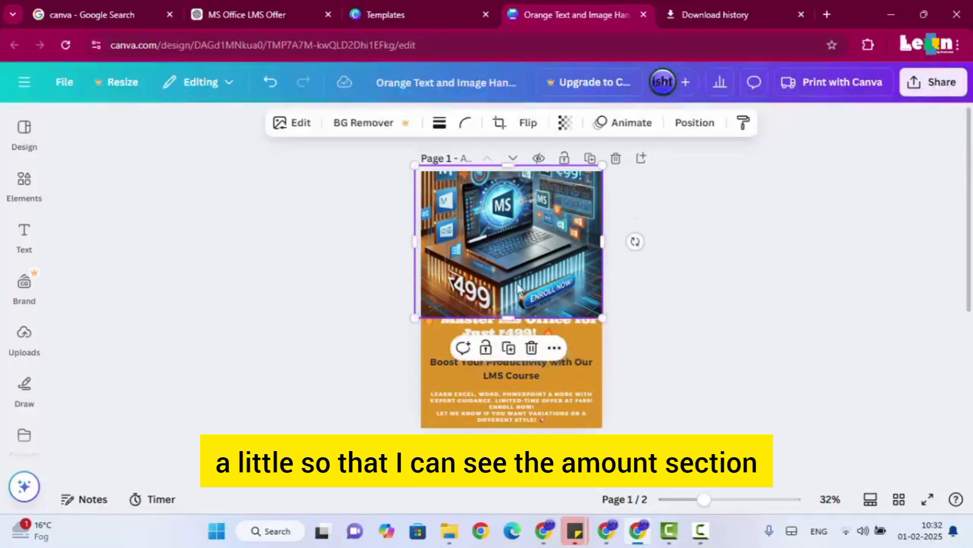
left_click_drag(523, 279, 523, 286)
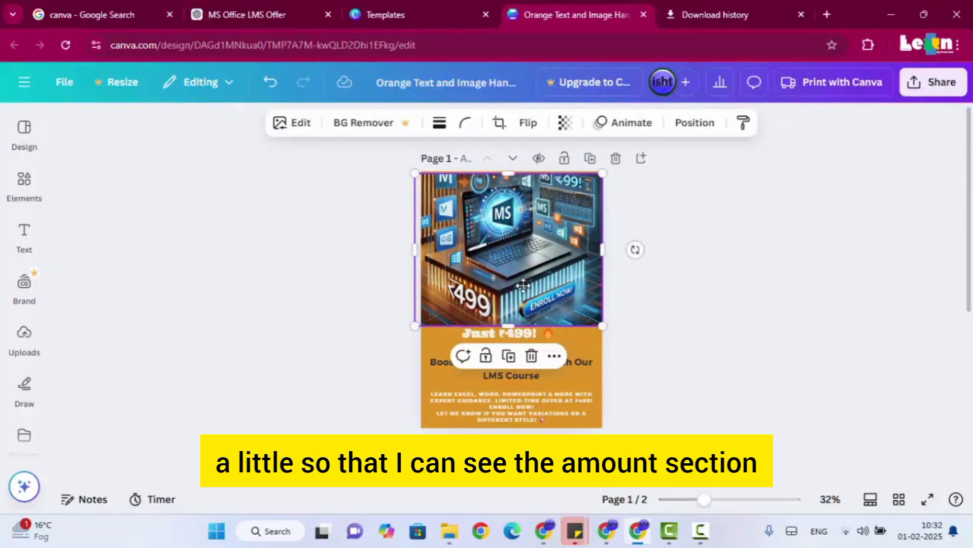
left_click_drag(602, 325, 606, 327)
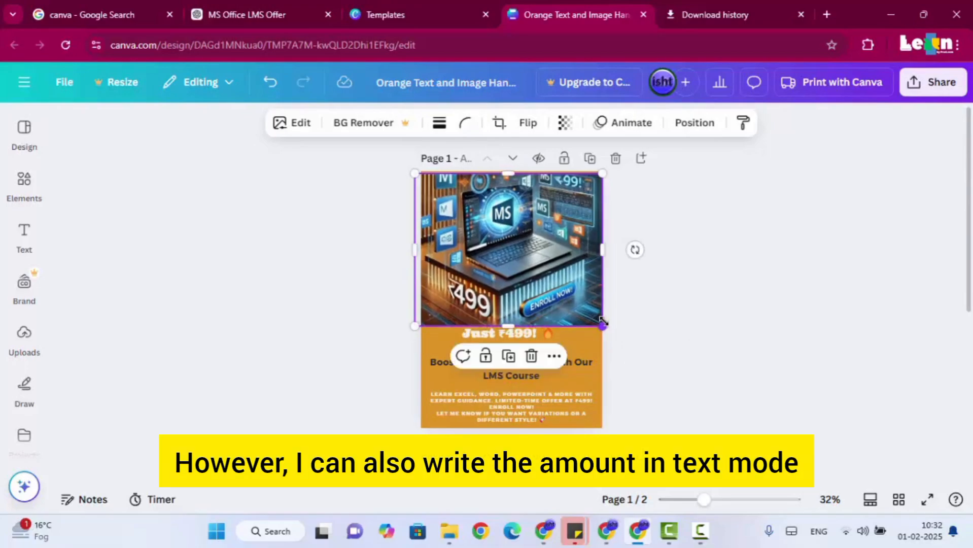
- Move the subtitle slightly down and place the "Master MS Office for Just ₹499!" heading between the image and the subtitle
mouse_move(526, 370)
left_mouse_down()
mouse_move(517, 380)
mouse_move(528, 380)
left_mouse_up()
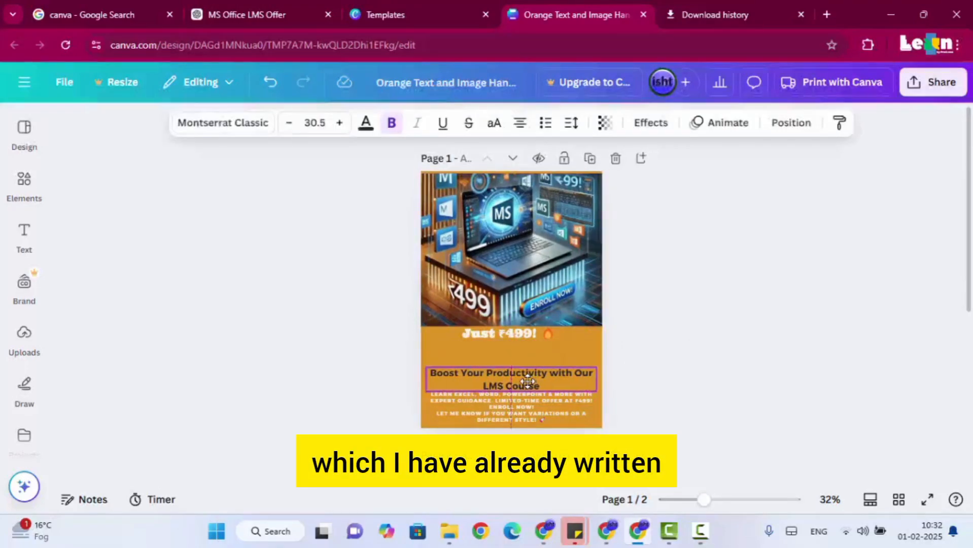
left_click(667, 341)
left_click_drag(506, 336, 504, 359)
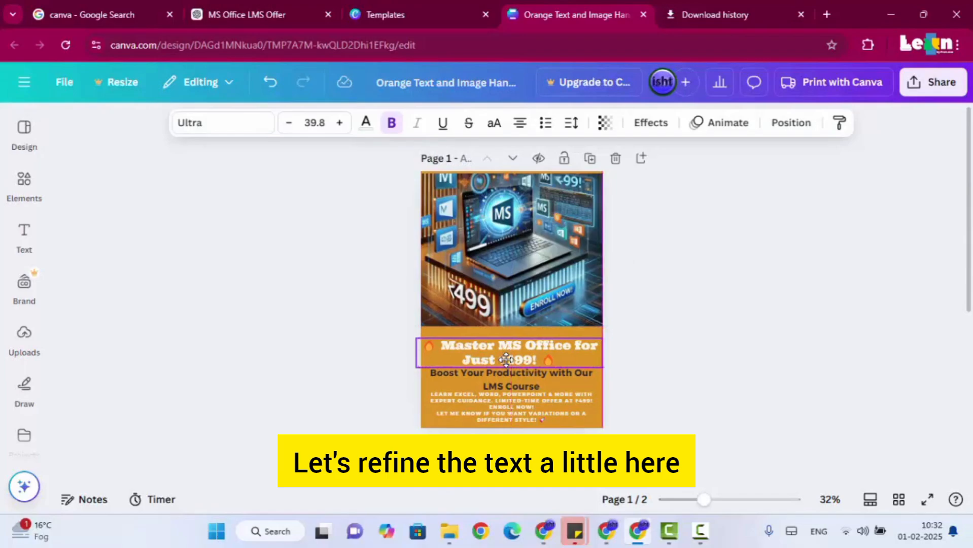
left_click(704, 292)
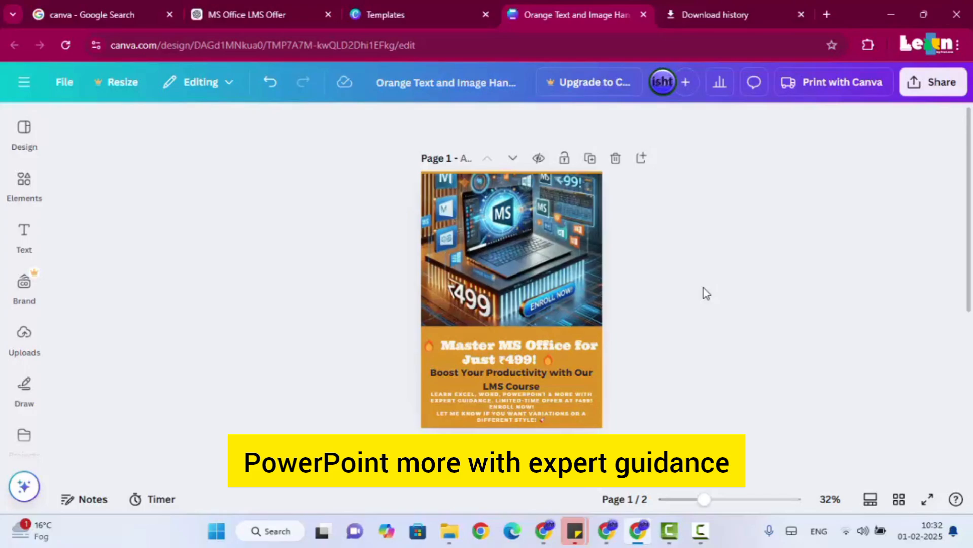
left_click(538, 412)
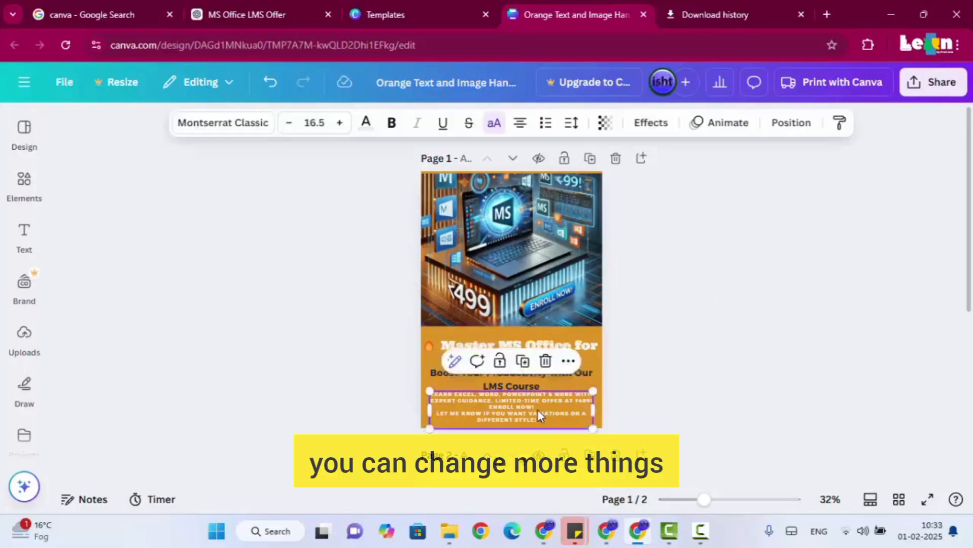
left_click(544, 409)
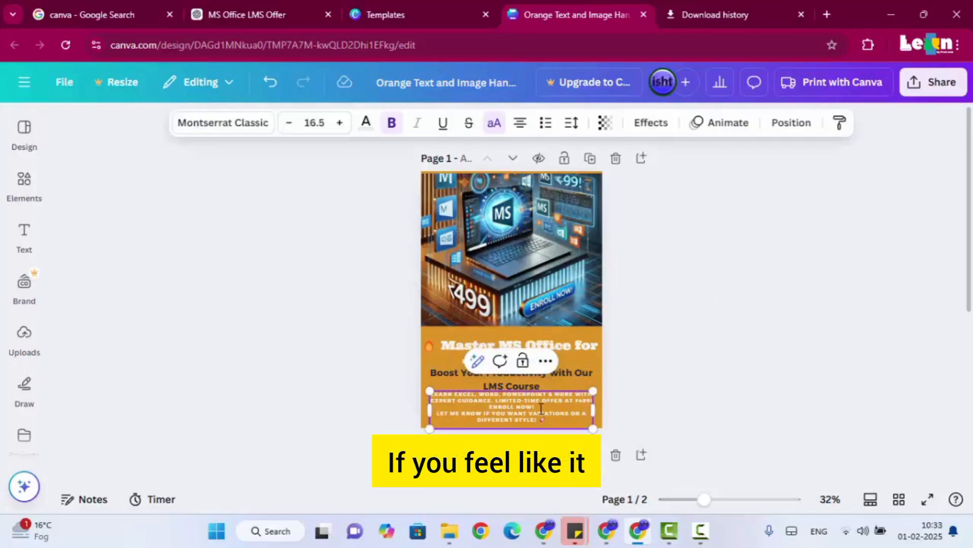
left_click(542, 408)
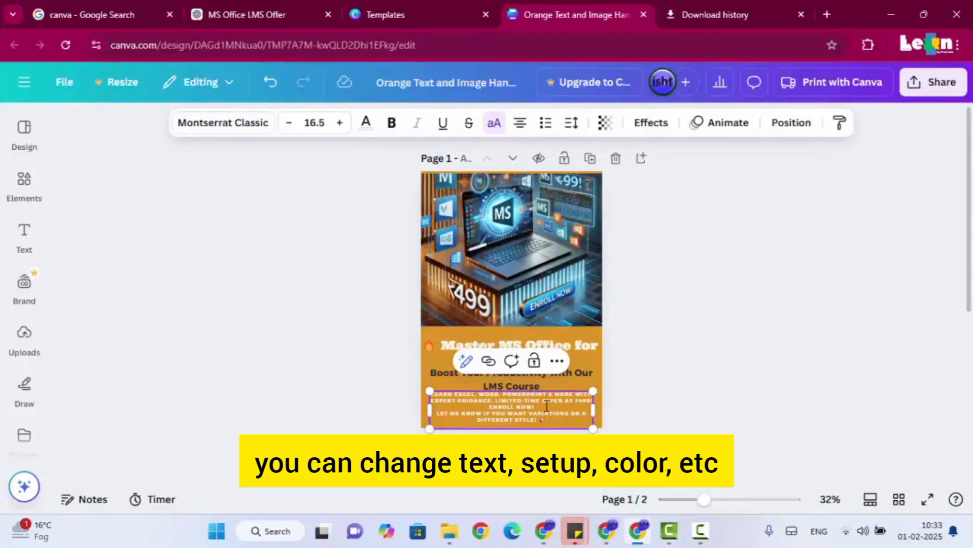
left_click(675, 357)
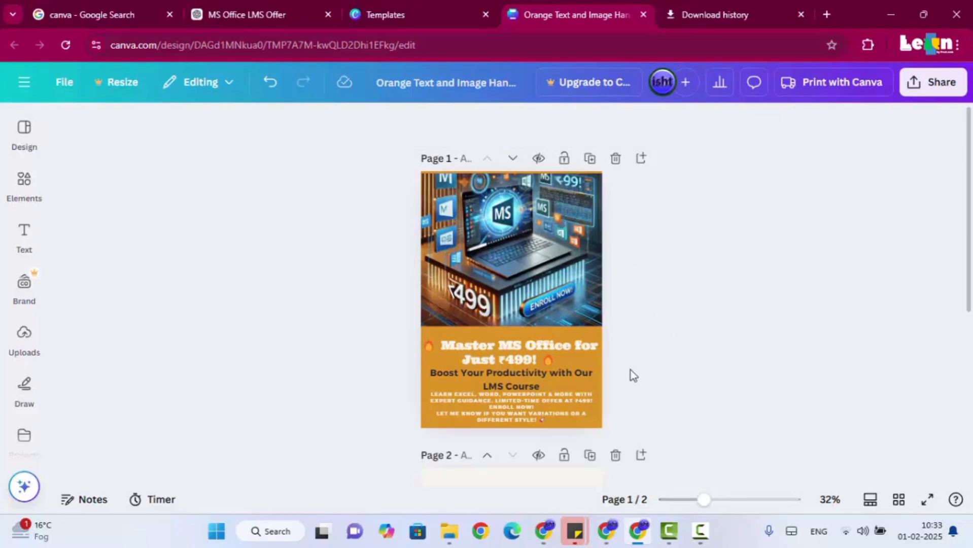
- Change the first page's background to solid violet, followed by the pale yellow-to-pink default gradient
left_click(603, 384)
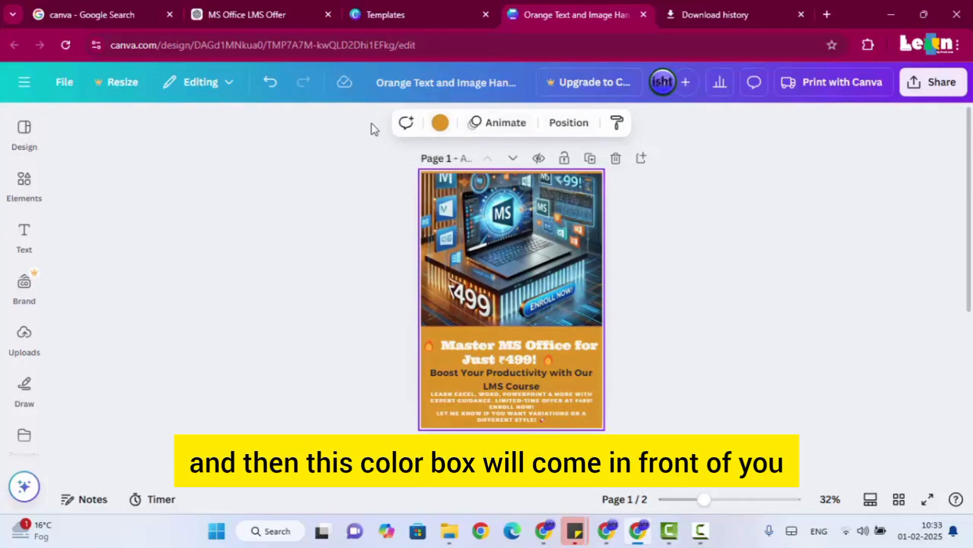
left_click(440, 123)
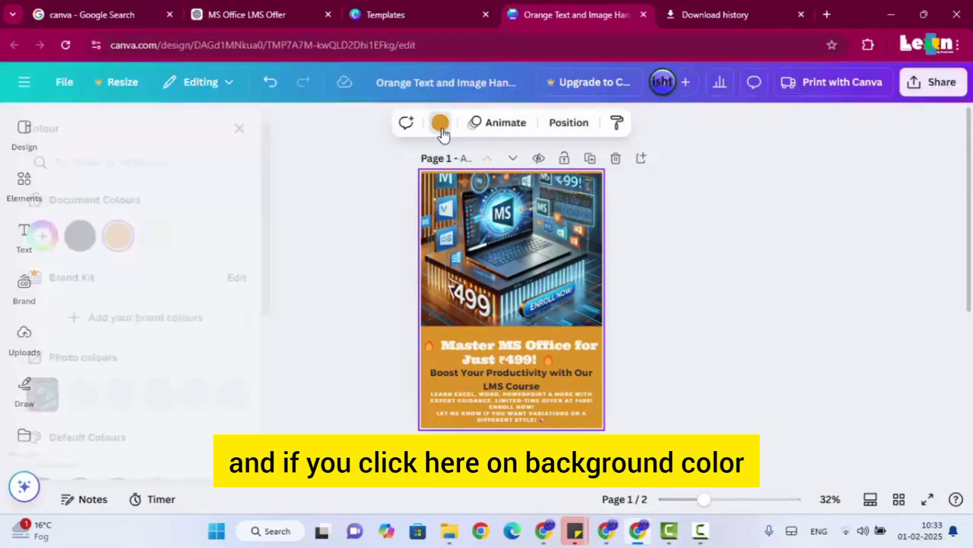
scroll(271, 282, "down", 3)
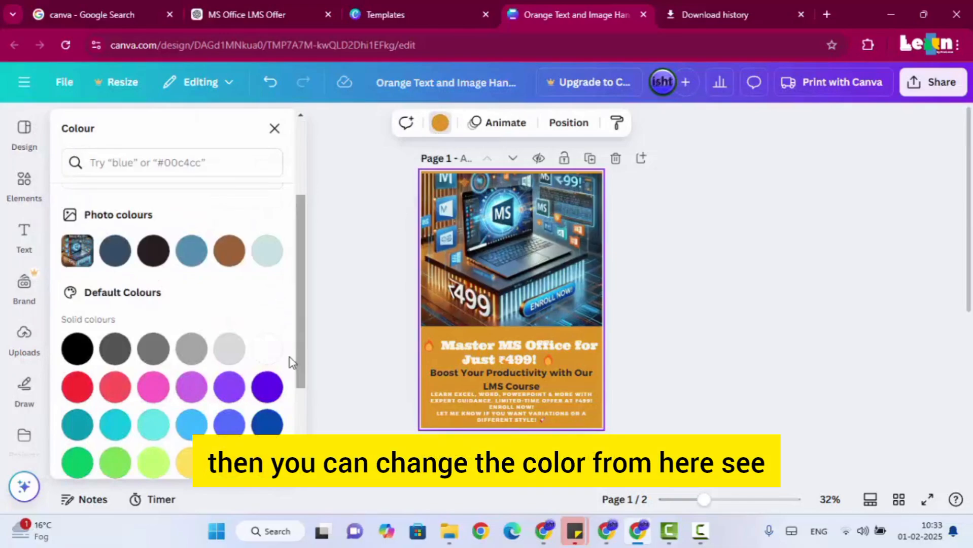
left_click(267, 387)
scroll(226, 374, "down", 3)
left_click(229, 385)
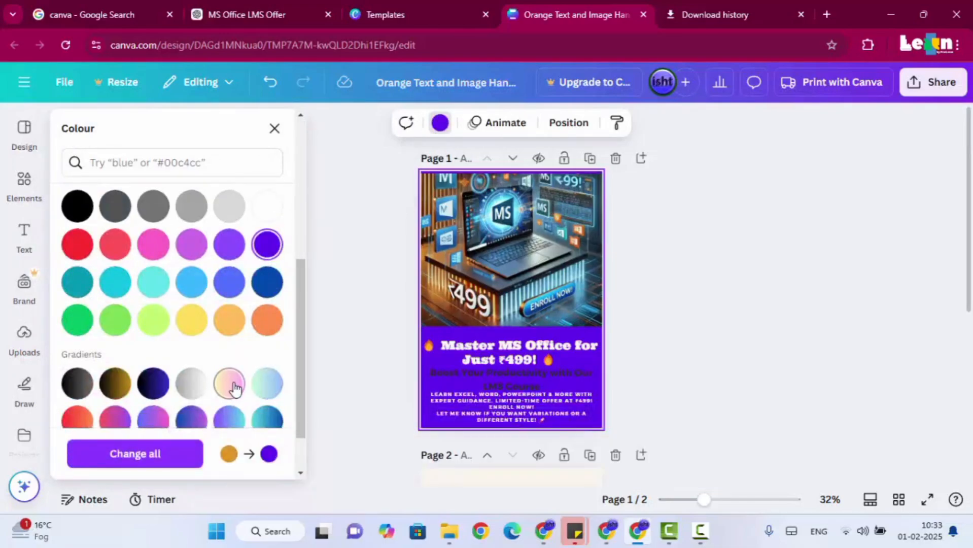
- Try light turquoise, purple, orchid and red solid colours as the first page's background
scroll(233, 355, "down", 1)
scroll(232, 344, "down", 1)
left_click(153, 222)
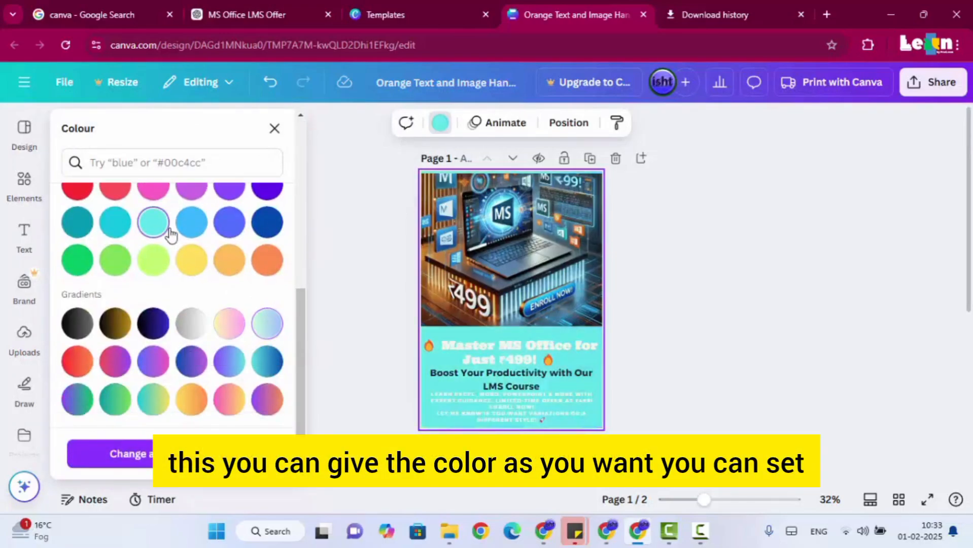
scroll(153, 279, "up", 4)
left_click(234, 399)
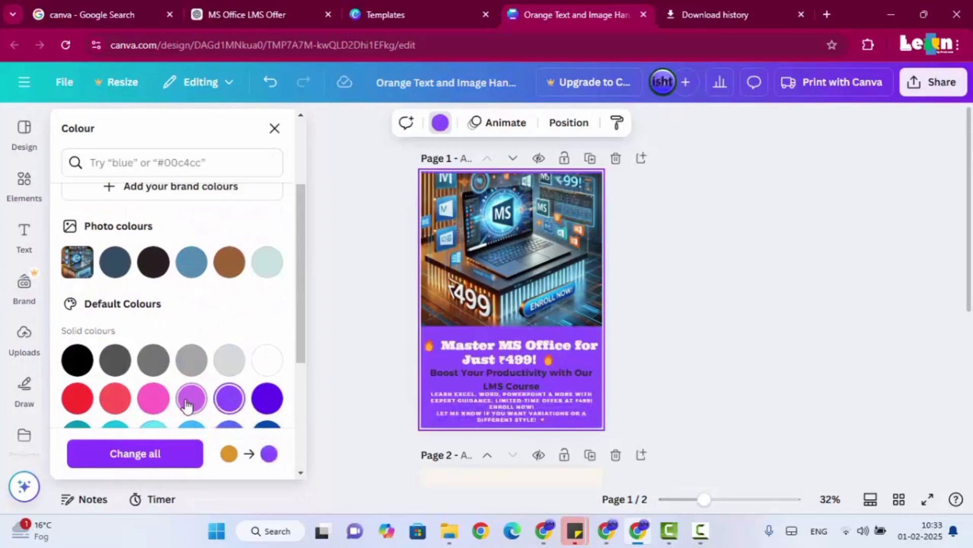
left_click(186, 401)
scroll(152, 362, "down", 2)
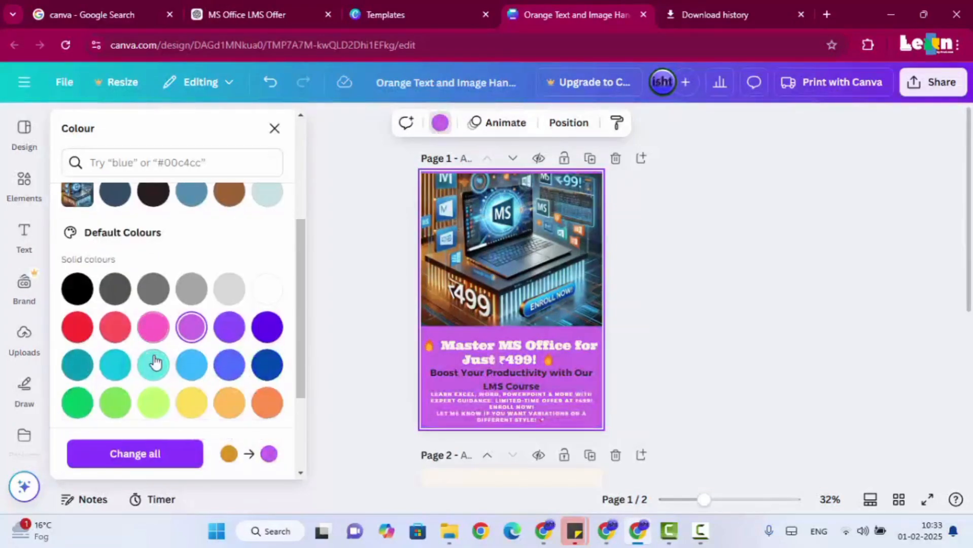
left_click(115, 327)
left_click(78, 327)
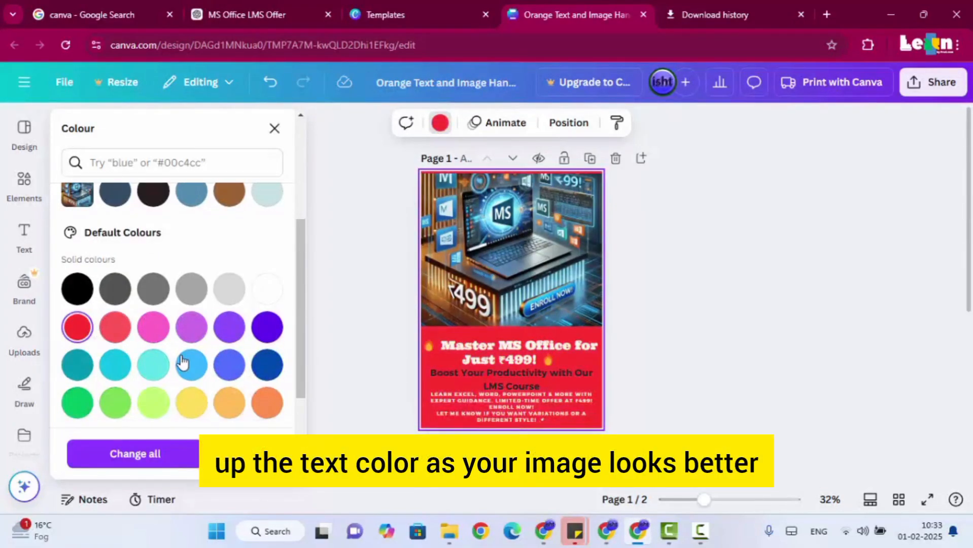
- Try teal, dark blue, violet, orchid and pink solid colours as the first page's background
scroll(187, 363, "down", 2)
left_click(71, 303)
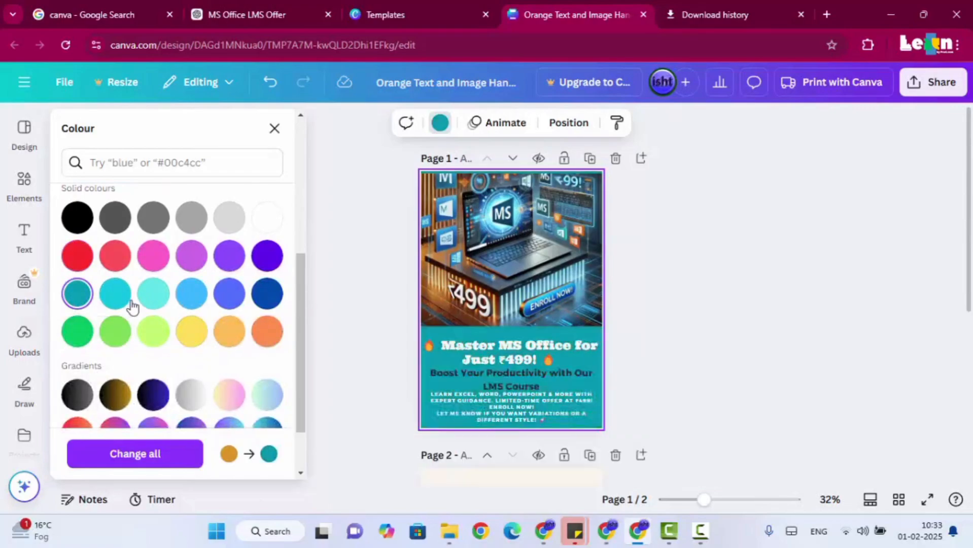
left_click(272, 290)
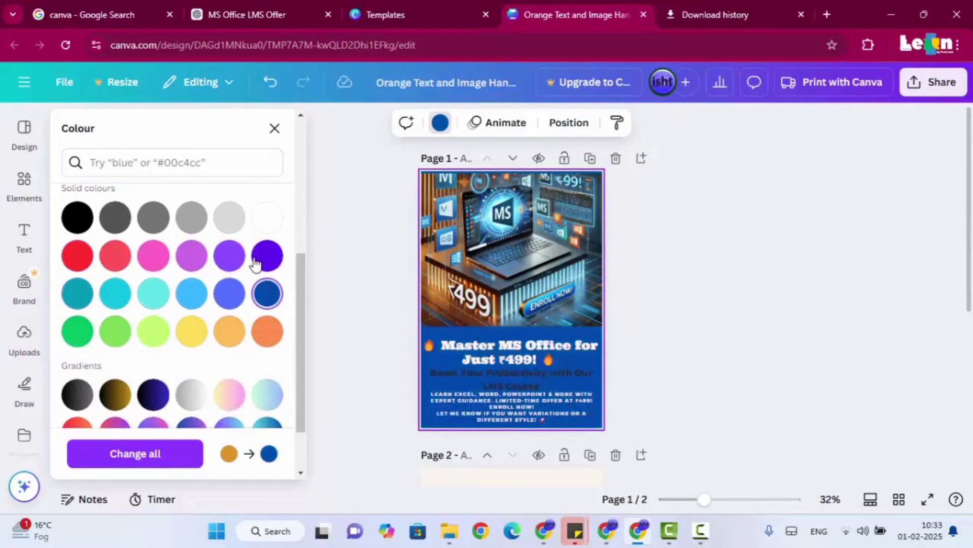
left_click(259, 261)
scroll(213, 317, "up", 2)
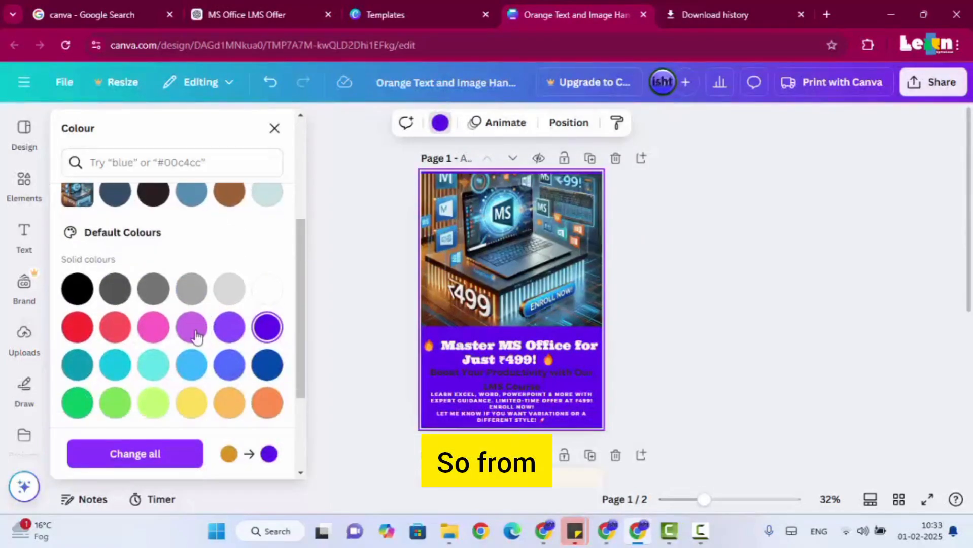
left_click(195, 332)
left_click(154, 337)
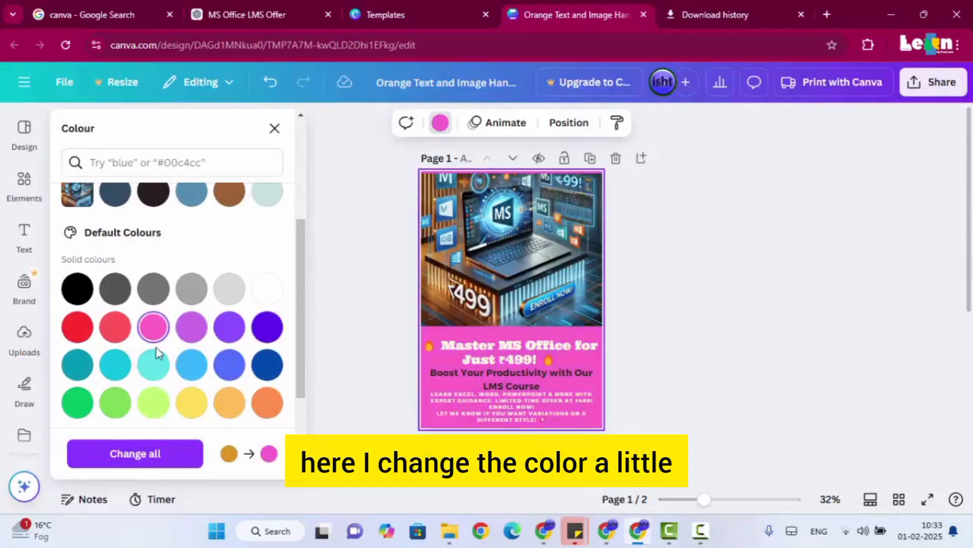
- Set the first page's background to the dark teal solid default colour after trying light turquoise and cyan
left_click(153, 363)
left_click(129, 364)
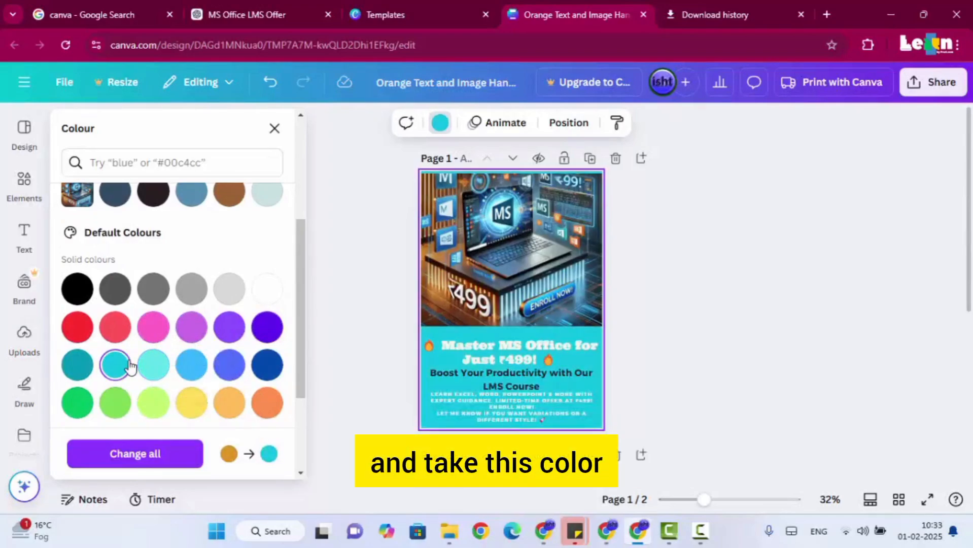
left_click(88, 362)
left_click(799, 284)
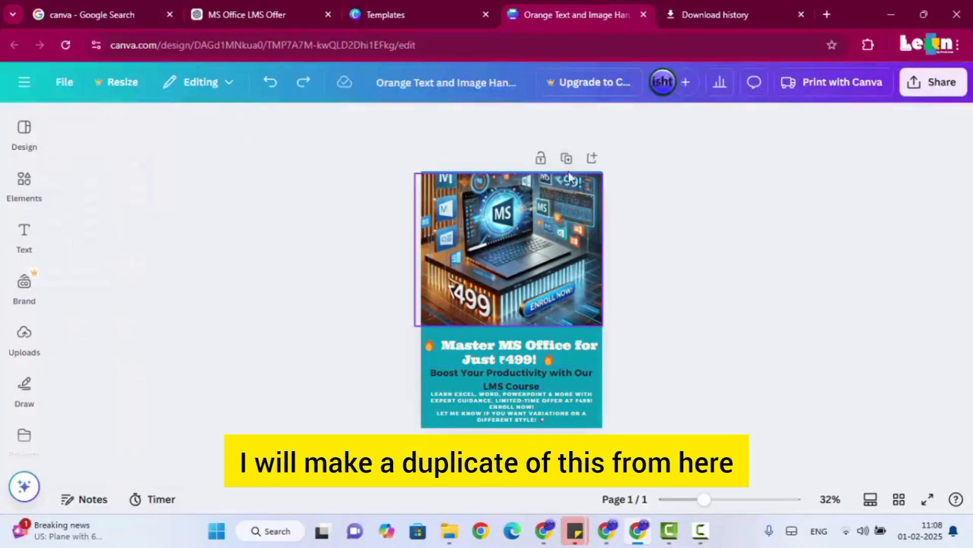
- Duplicate the teal MS Office flyer page
left_click(565, 161)
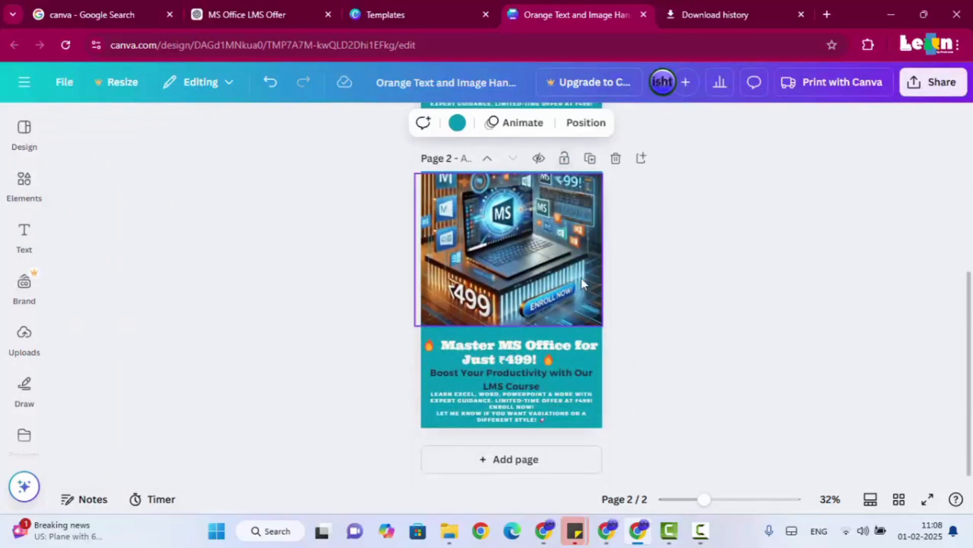
left_click(646, 288)
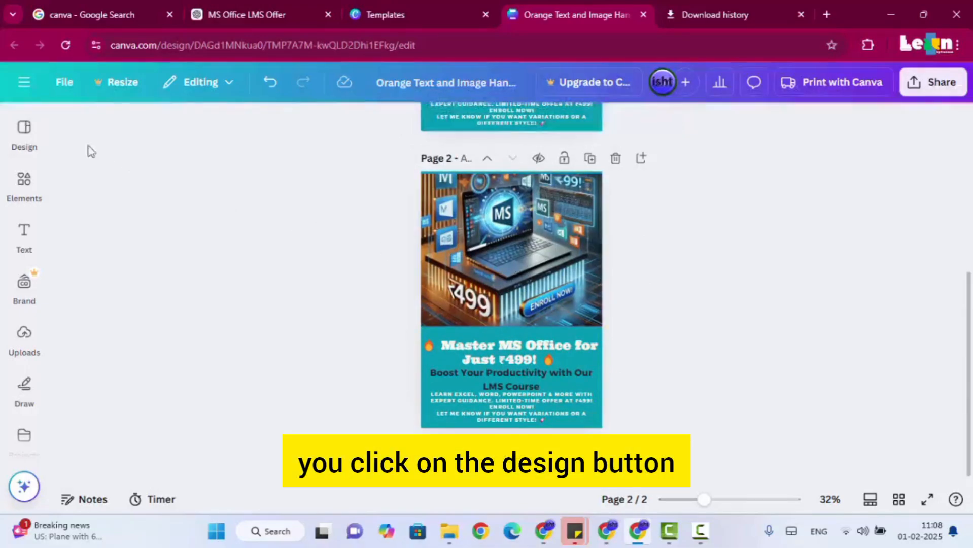
- Search the design templates for "computer" and examine the results for a usable flyer layout
left_click(25, 135)
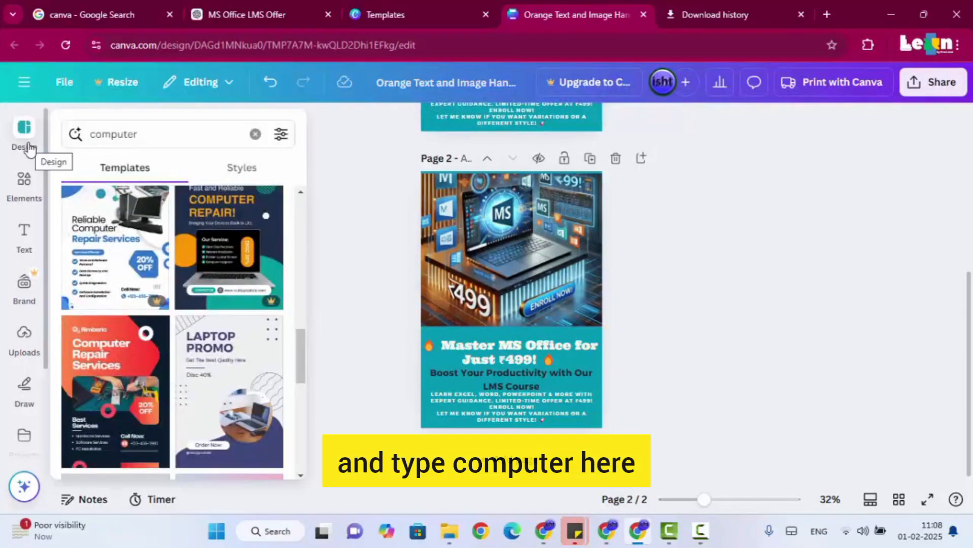
left_click(149, 136)
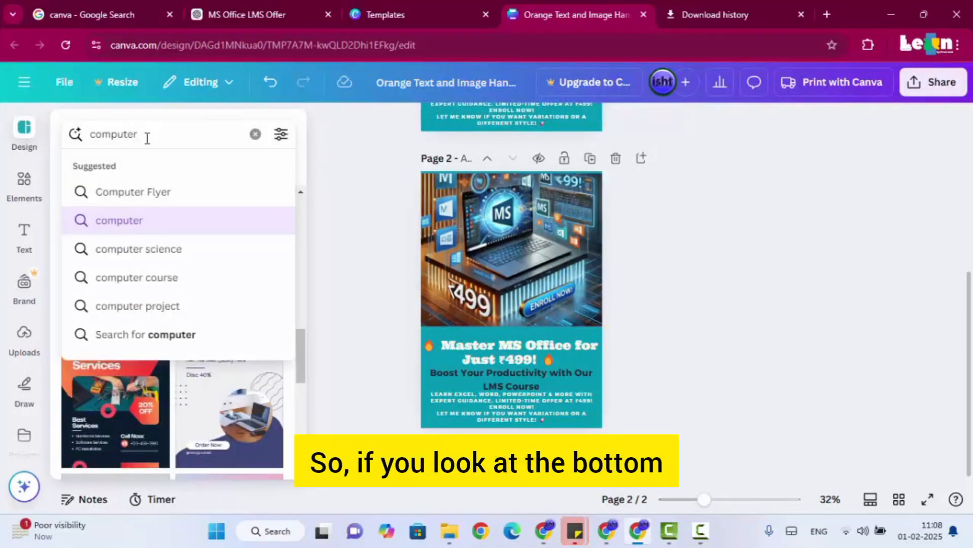
key("Return")
scroll(228, 280, "down", 3)
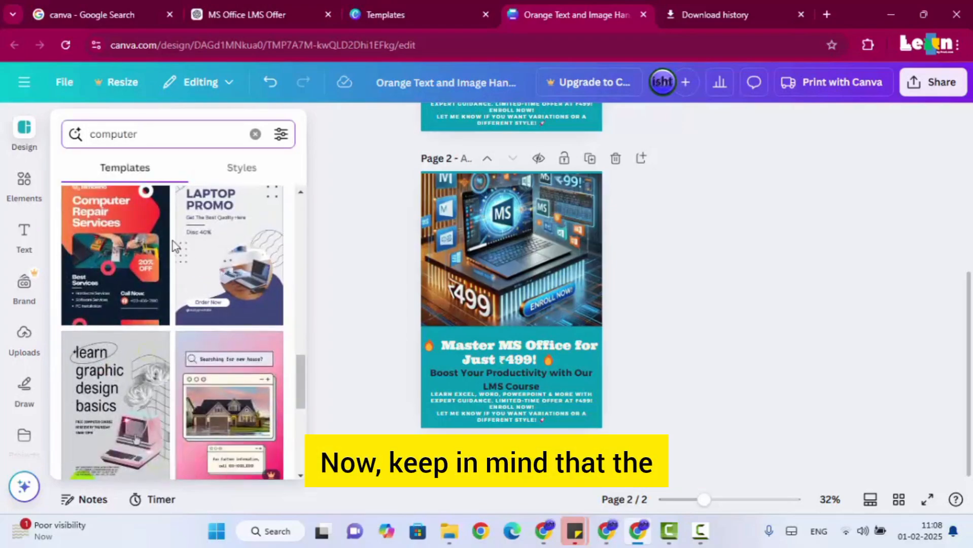
scroll(173, 243, "up", 5)
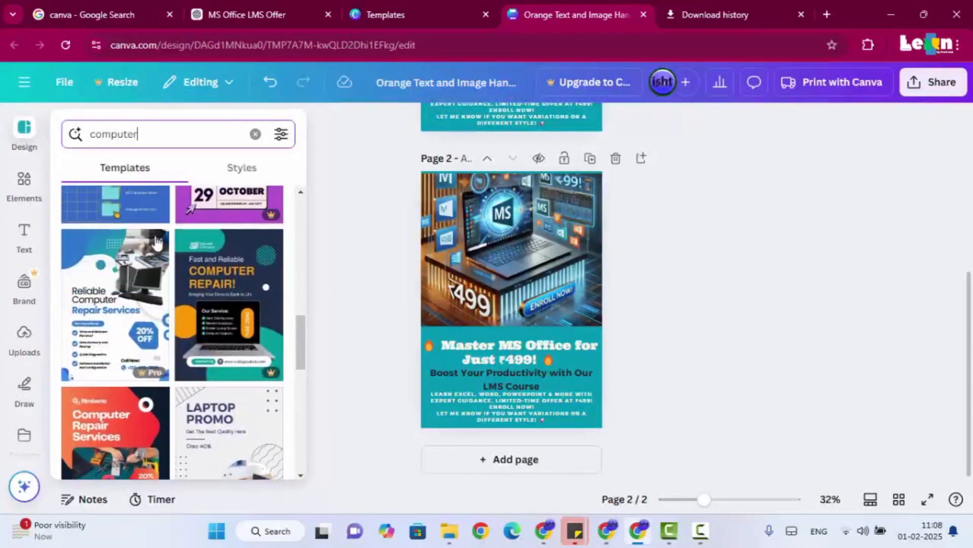
scroll(157, 243, "down", 2)
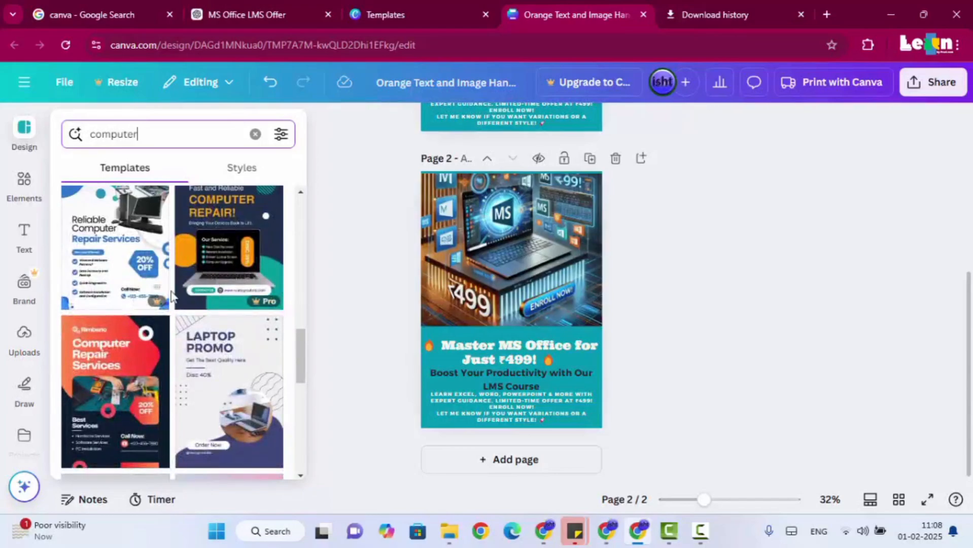
mouse_move(153, 303)
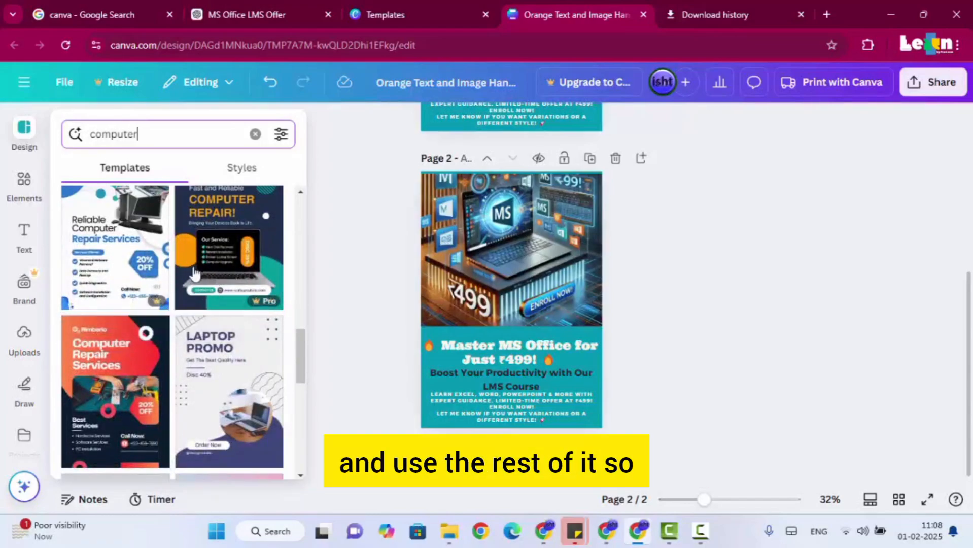
scroll(203, 346, "down", 2)
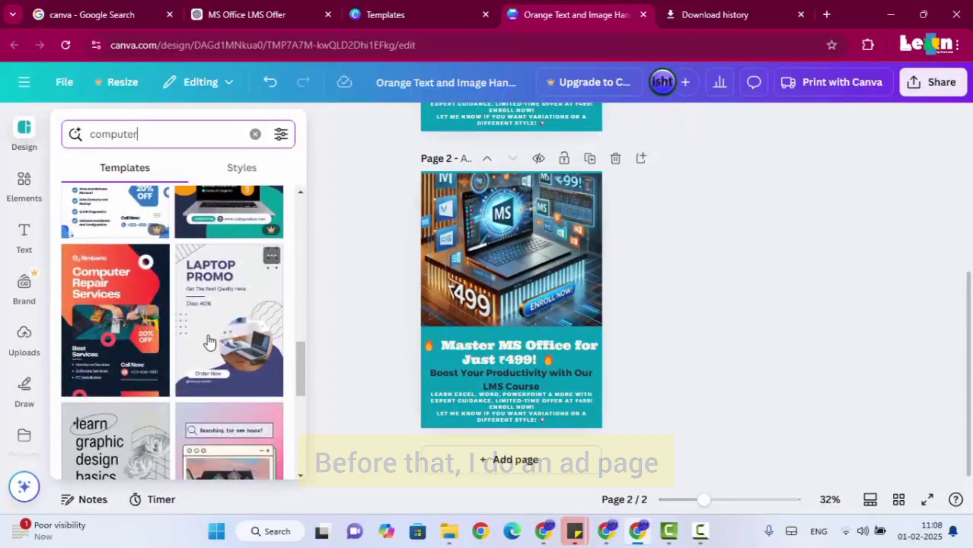
- Add a third page and apply the Laptop Promo template to it
left_click(449, 474)
scroll(262, 249, "up", 2)
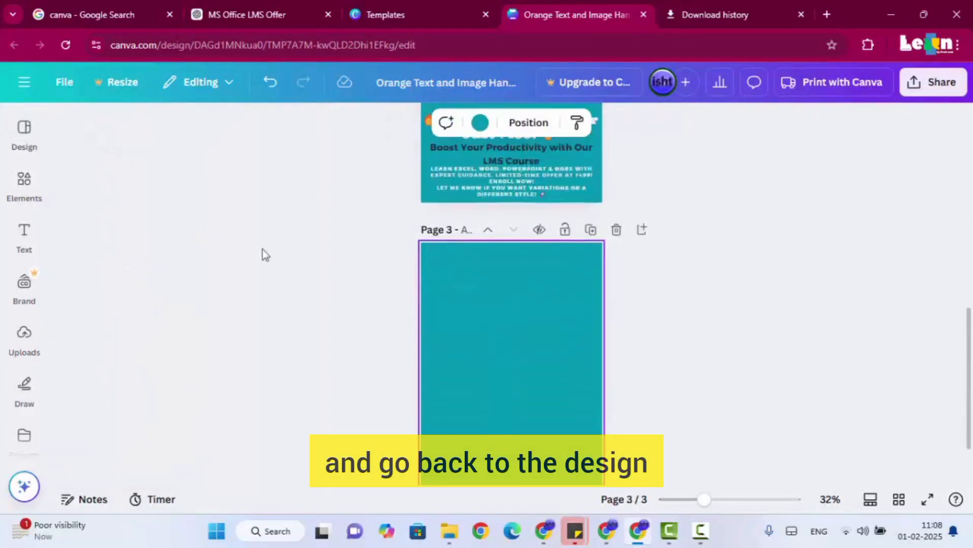
left_click(29, 141)
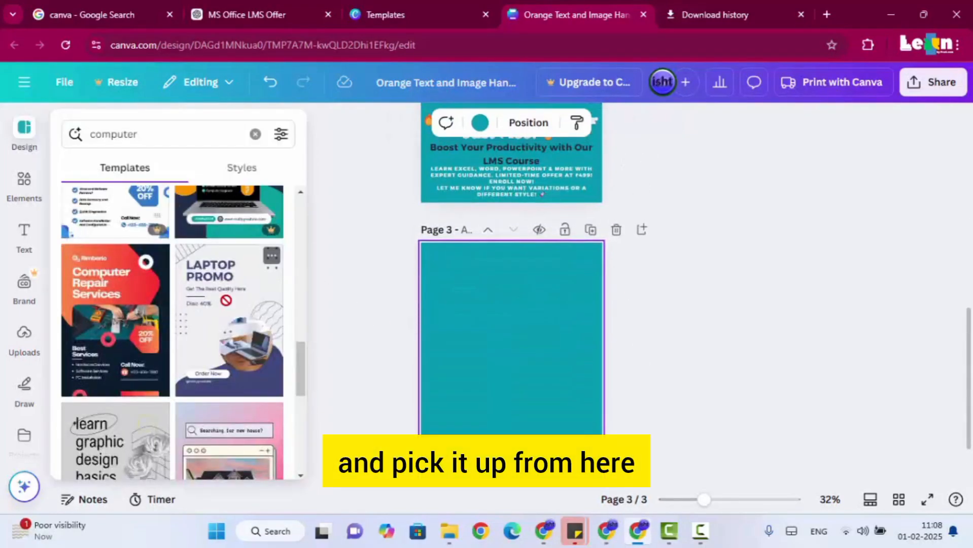
left_click_drag(229, 320, 495, 322)
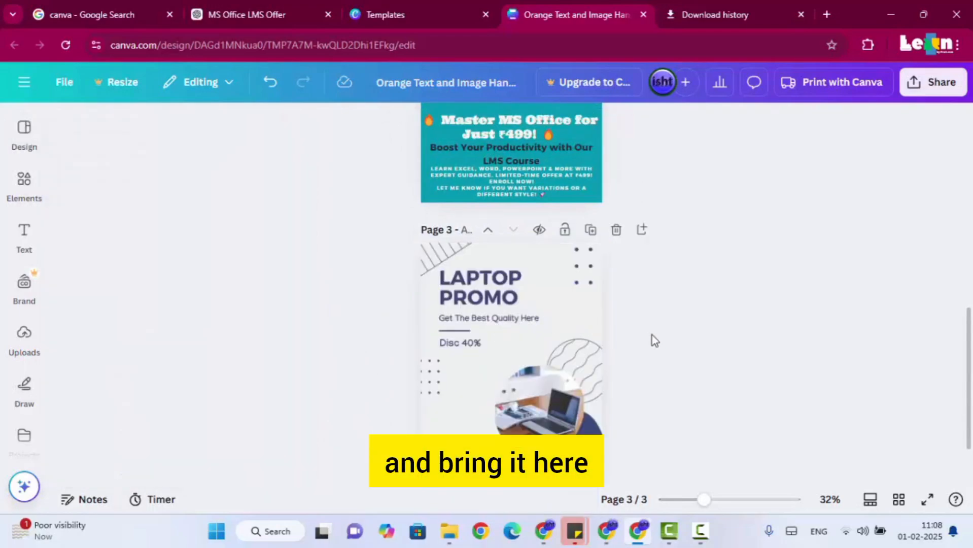
- Enlarge the round laptop photo from the Laptop Promo page and move it onto the MS Office image on page 2
left_click(533, 418)
left_click_drag(532, 417, 472, 328)
left_click_drag(536, 380, 609, 427)
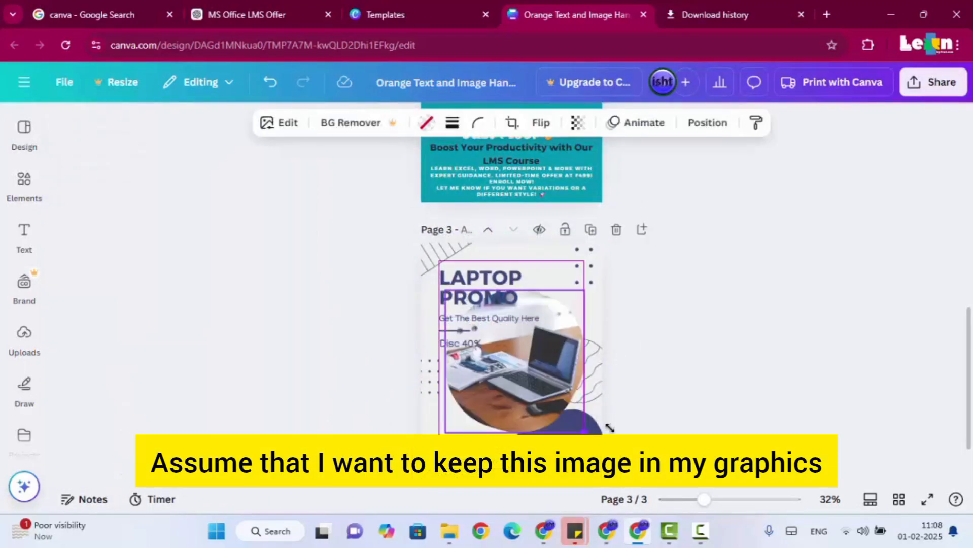
left_click_drag(561, 390, 549, 229)
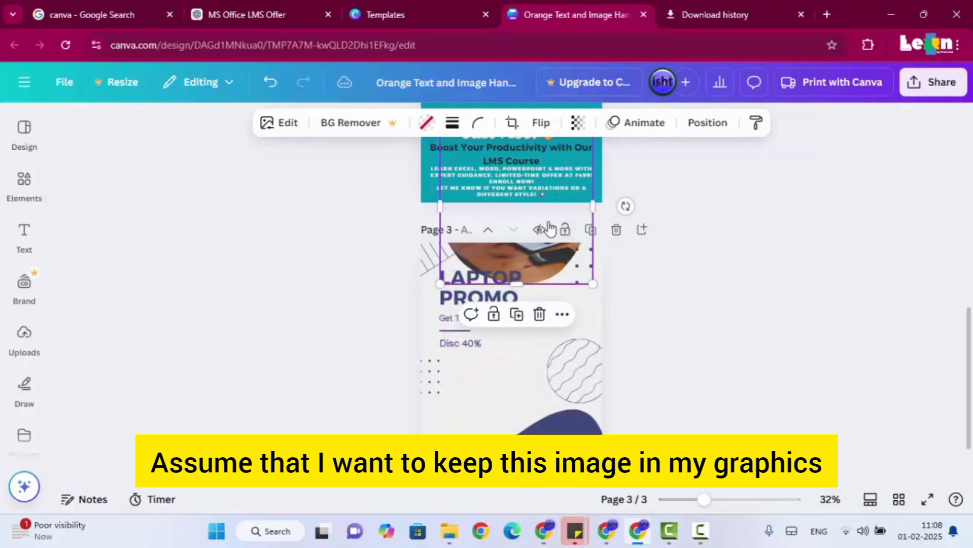
scroll(549, 228, "up", 4)
left_click_drag(496, 441, 474, 265)
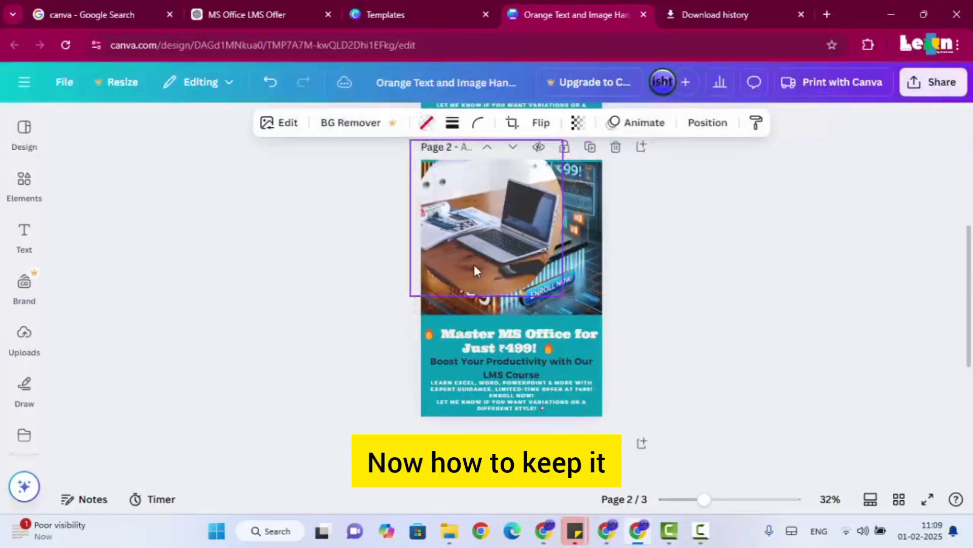
- Enlarge and reposition the laptop photo on page 2 so it fills the width above the text and covers the MS Office image
left_click_drag(569, 297, 643, 377)
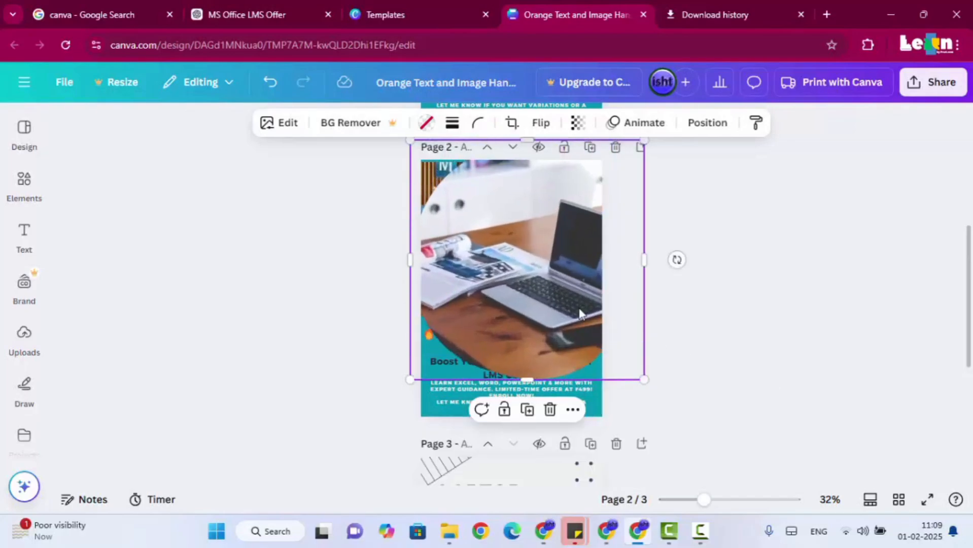
left_click_drag(549, 315, 534, 264)
scroll(568, 292, "up", 3)
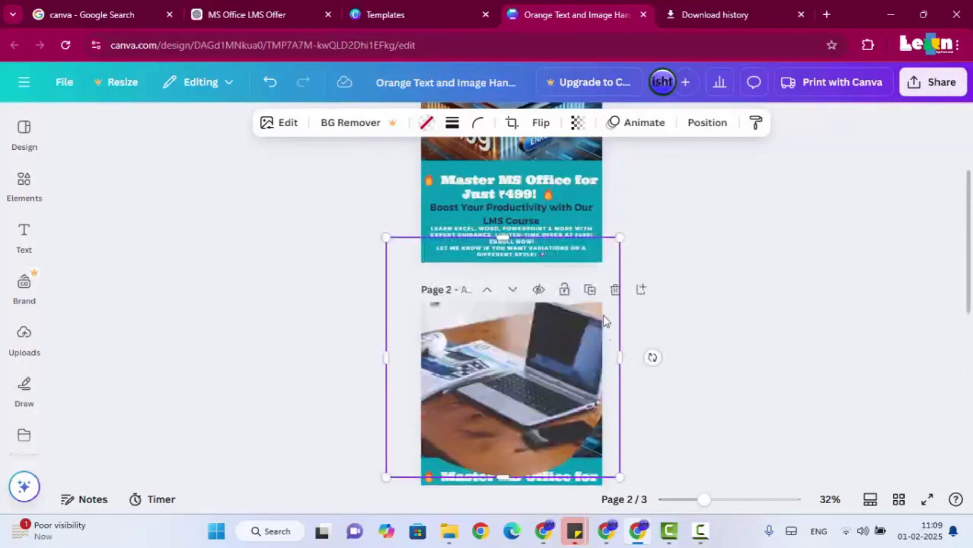
left_click_drag(620, 359, 555, 366)
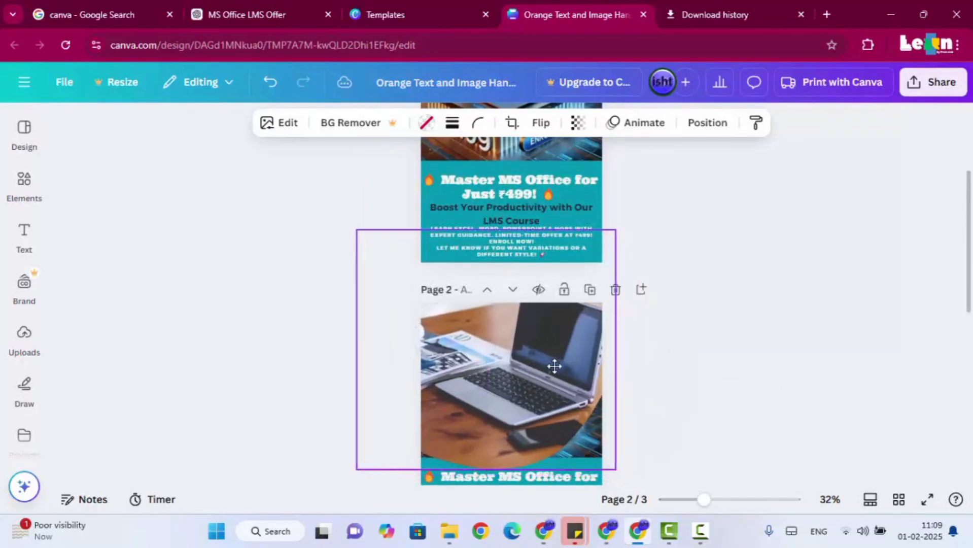
scroll(558, 365, "down", 2)
left_click_drag(616, 398, 657, 425)
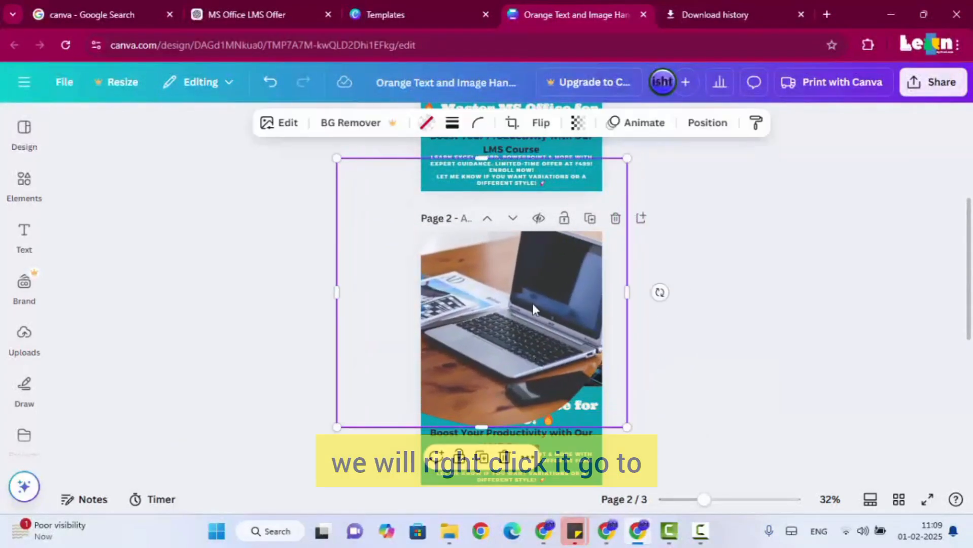
- Send the laptop photo on page 2 one layer backward and delete the MS Office image
right_click(533, 305)
mouse_move(637, 276)
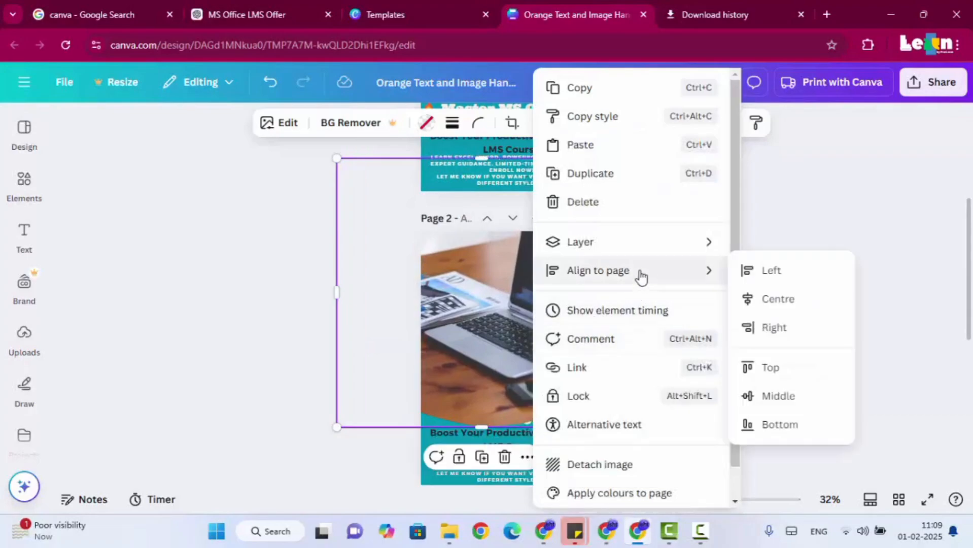
mouse_move(650, 248)
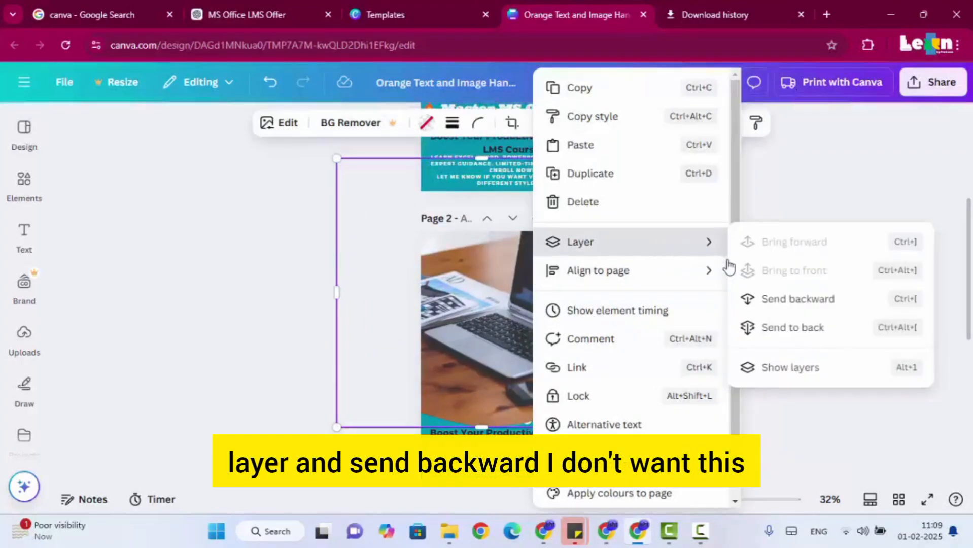
left_click(759, 300)
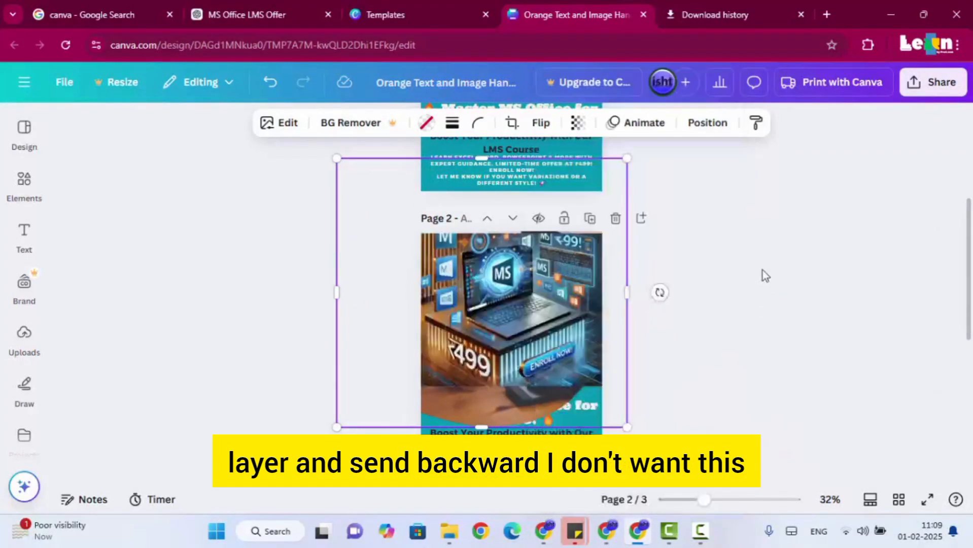
left_click(598, 321)
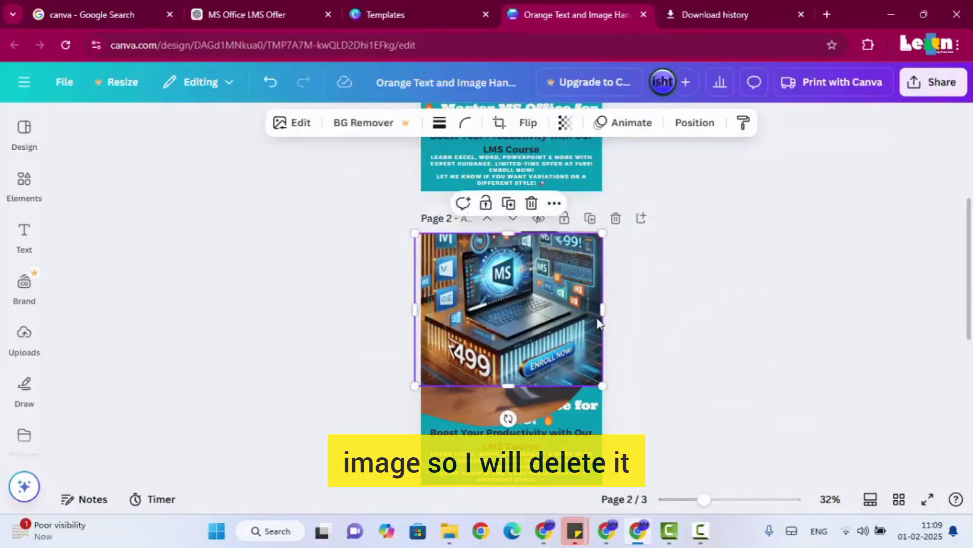
key("Delete")
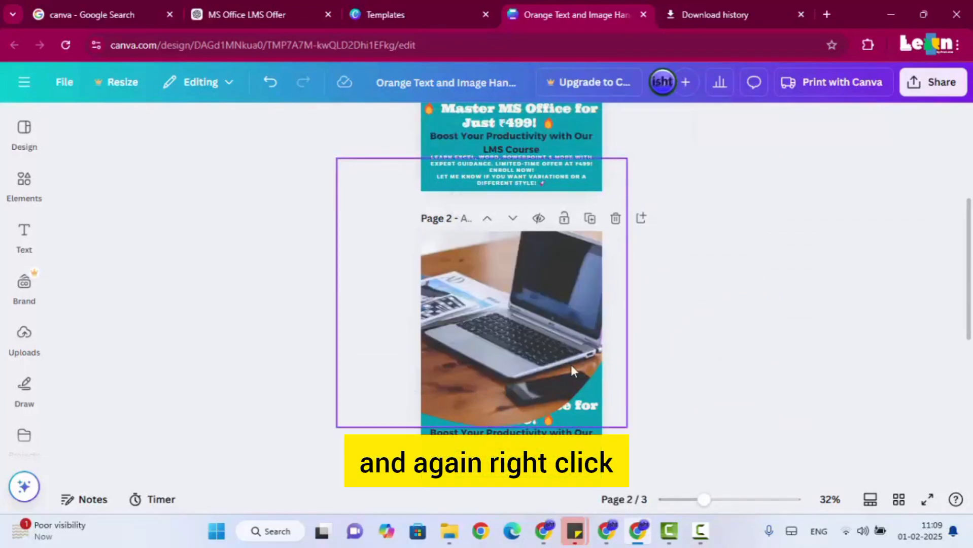
- Send the laptop photo on page 2 another layer backward so it sits behind the headline text
left_click(536, 330)
right_click(539, 296)
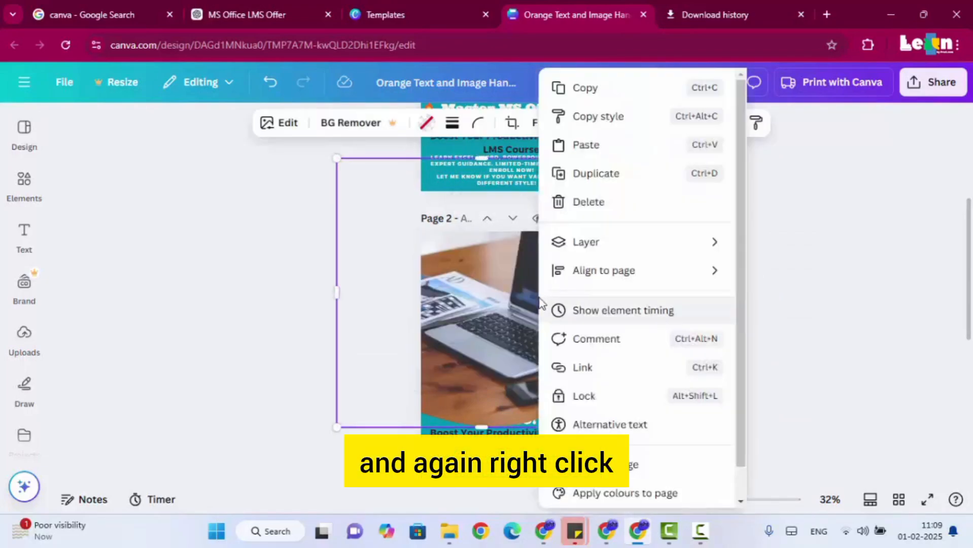
mouse_move(620, 248)
left_click(807, 300)
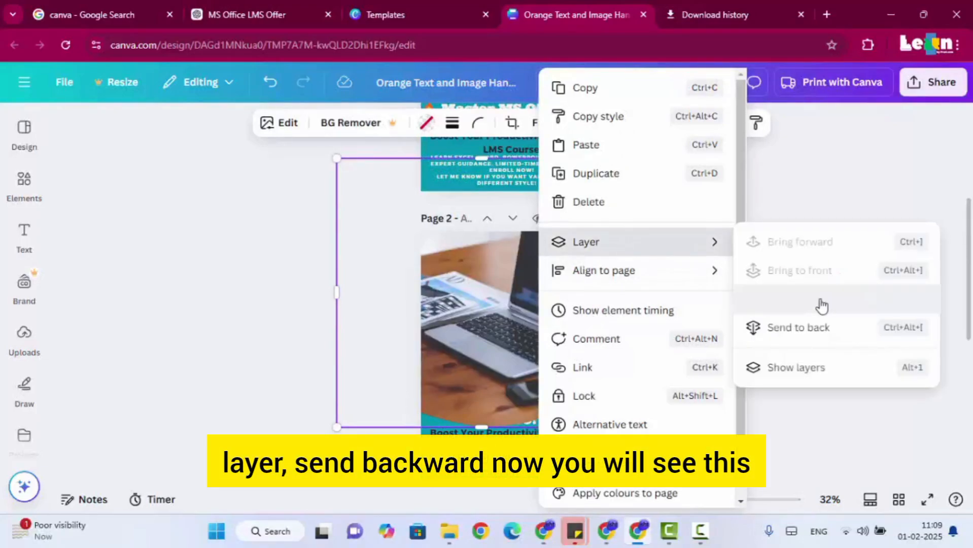
- Shrink the laptop photo on page 2 slightly and reposition it to fill the page width above the headline
left_click_drag(509, 332, 510, 305)
left_click_drag(628, 403, 593, 371)
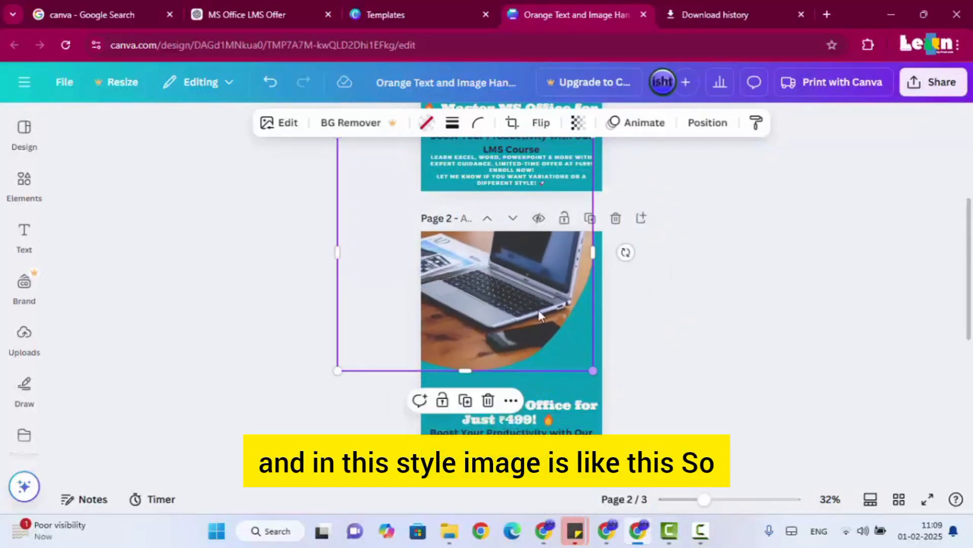
left_click_drag(541, 310, 566, 330)
left_click(736, 324)
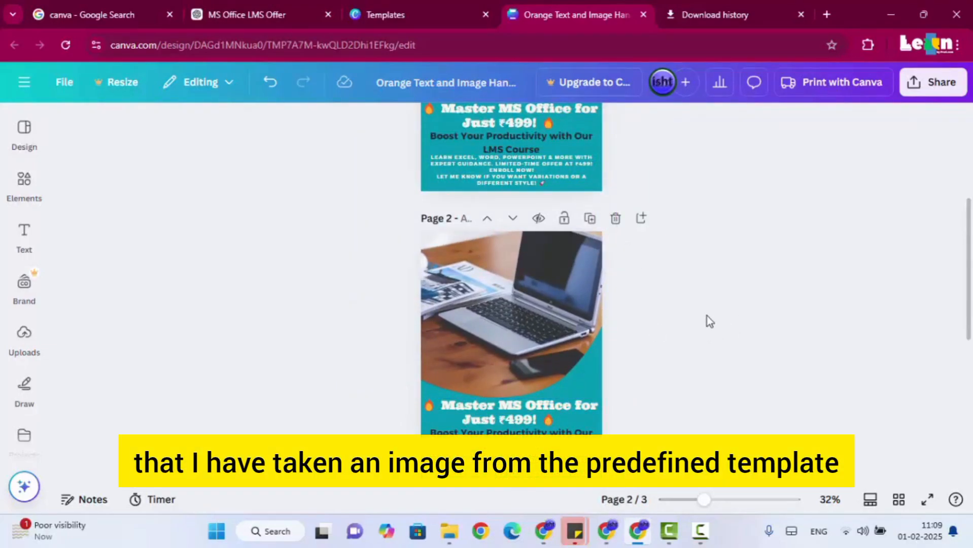
- Move the navy wave shape on page 3 aside, clear of the Order Now box
scroll(707, 315, "down", 6)
scroll(542, 425, "up", 5)
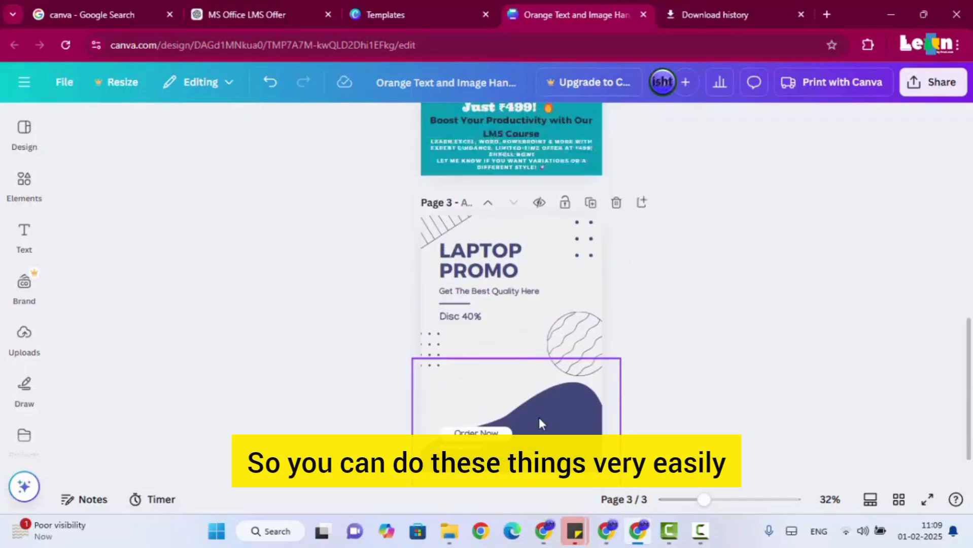
scroll(538, 408, "down", 5)
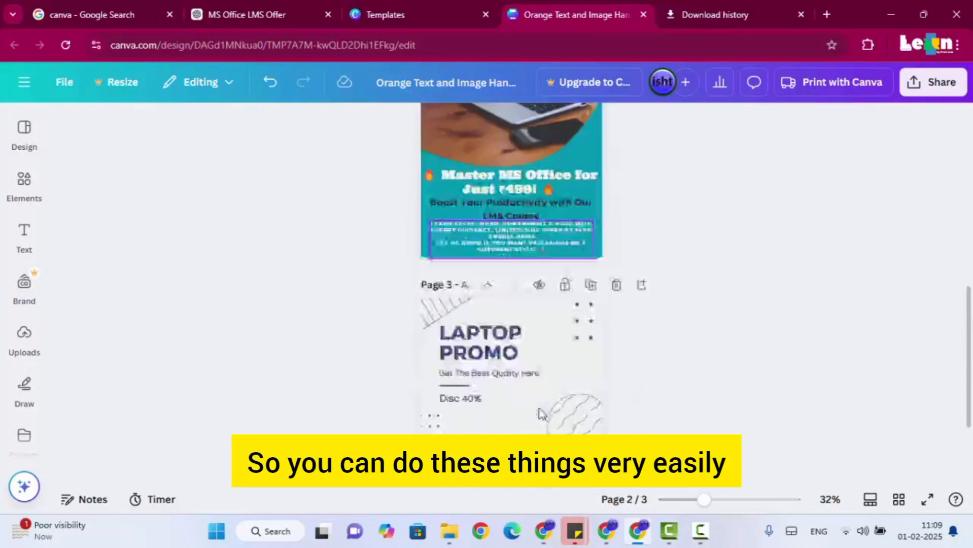
left_click(495, 392)
left_click(636, 398)
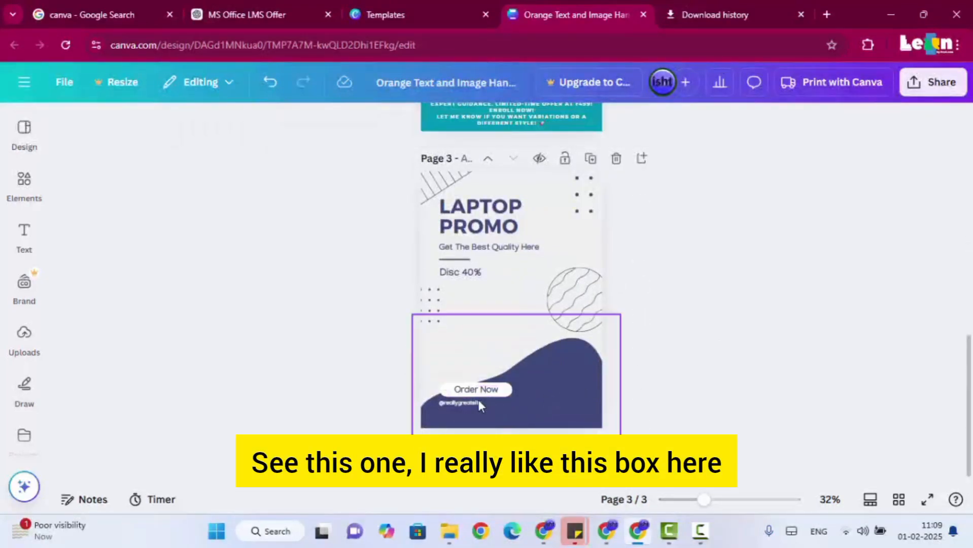
left_click_drag(438, 385, 403, 355)
left_click(632, 405)
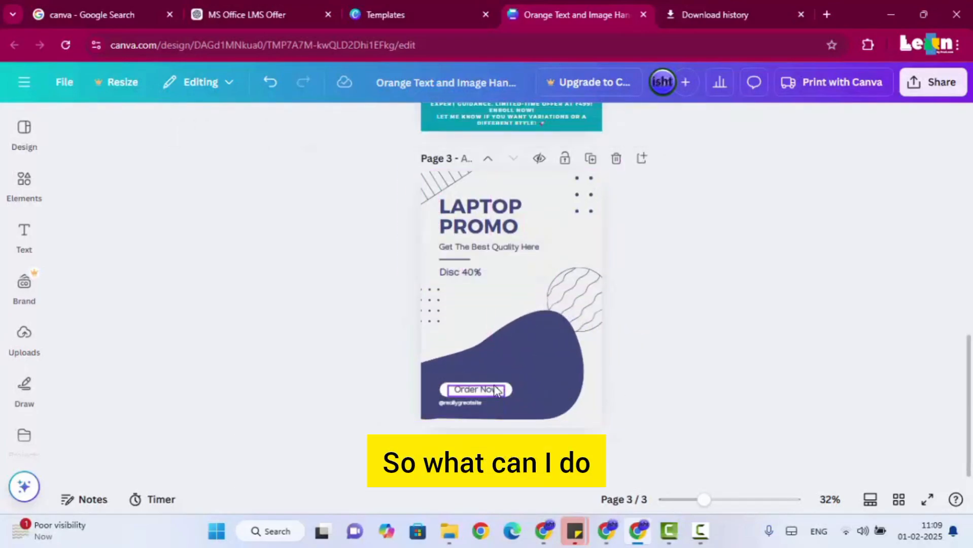
left_click_drag(428, 384, 604, 369)
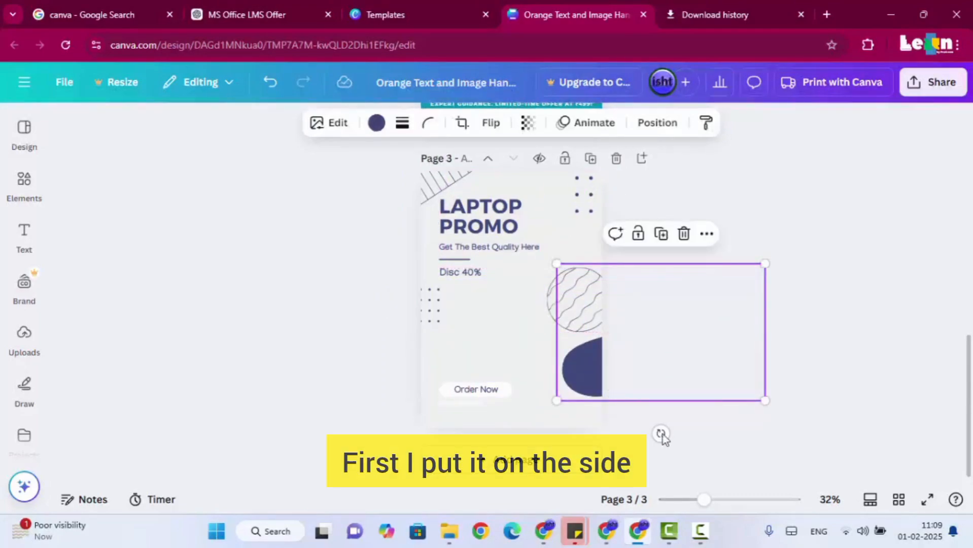
left_click(742, 417)
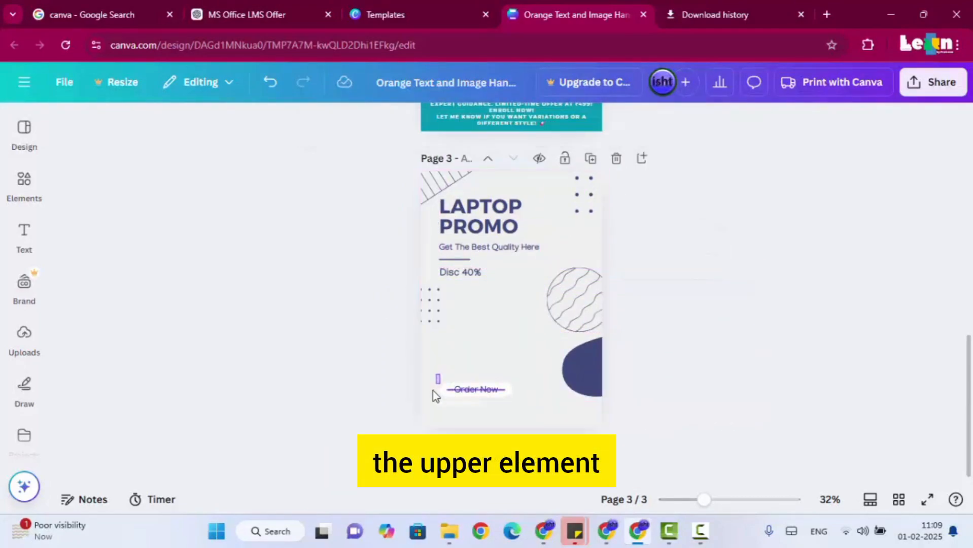
- Cut the Order Now box with its texts from page 3 and paste it onto the lower part of page 2's laptop photo
left_click_drag(440, 373, 514, 400)
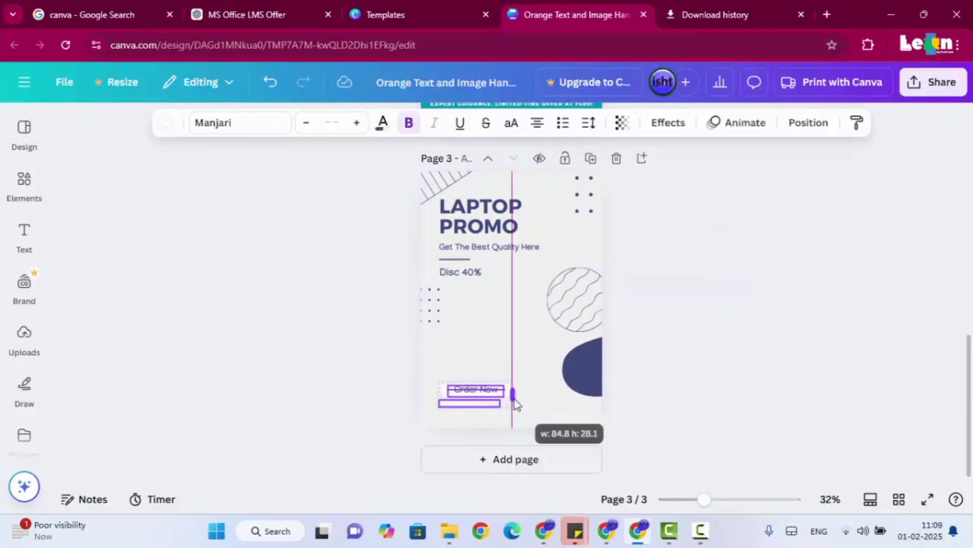
left_click(782, 434)
left_click_drag(436, 377, 523, 402)
key("ctrl+x")
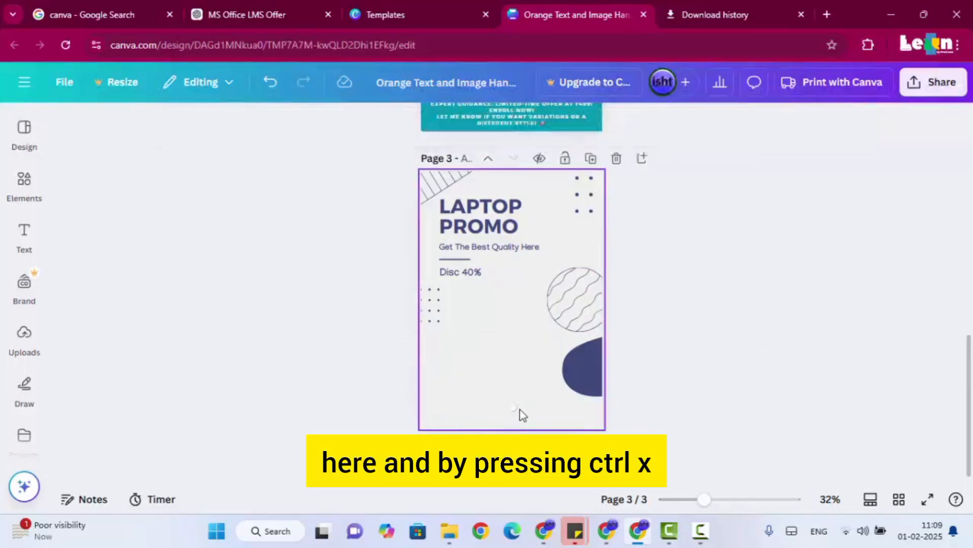
scroll(514, 402, "up", 7)
scroll(522, 349, "down", 2)
key("ctrl+v")
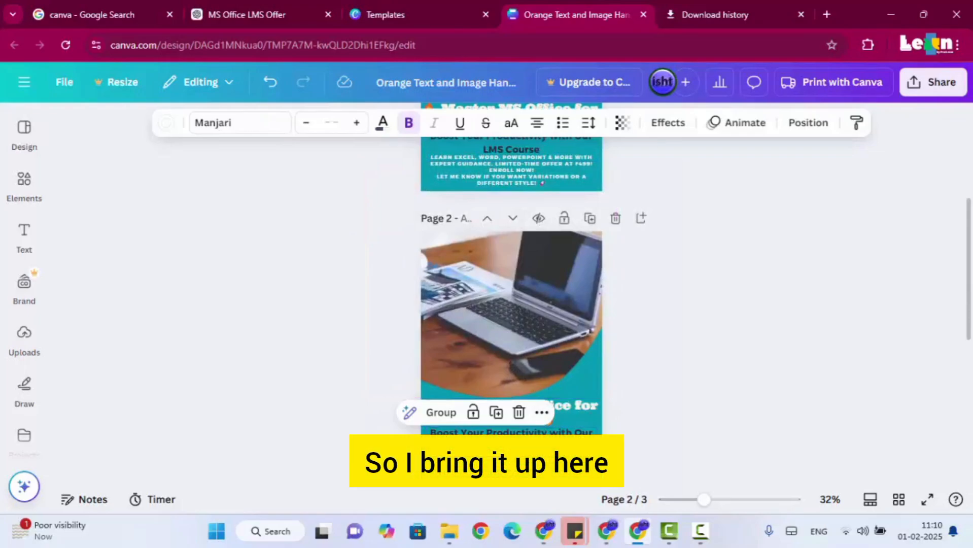
left_click_drag(465, 448, 532, 384)
left_click(497, 387)
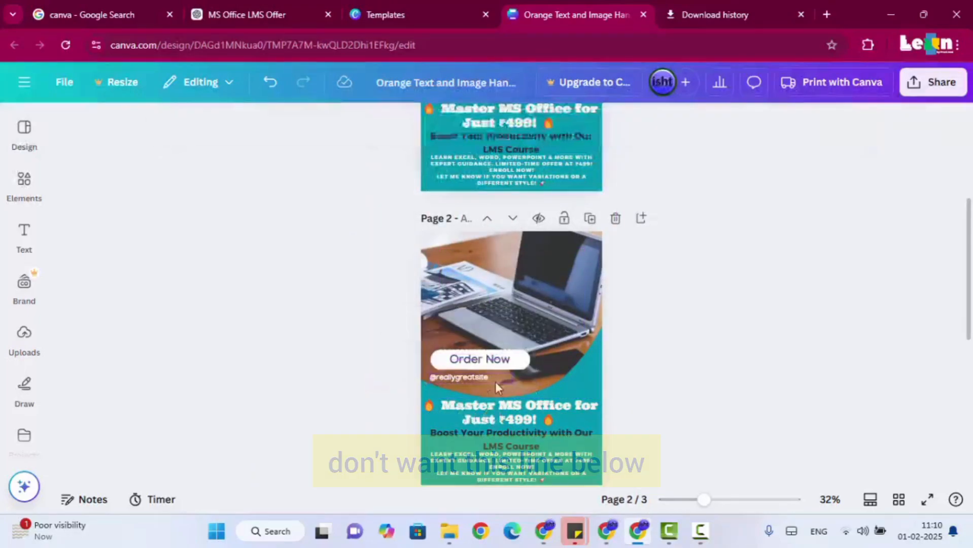
left_click(451, 378)
key("Delete")
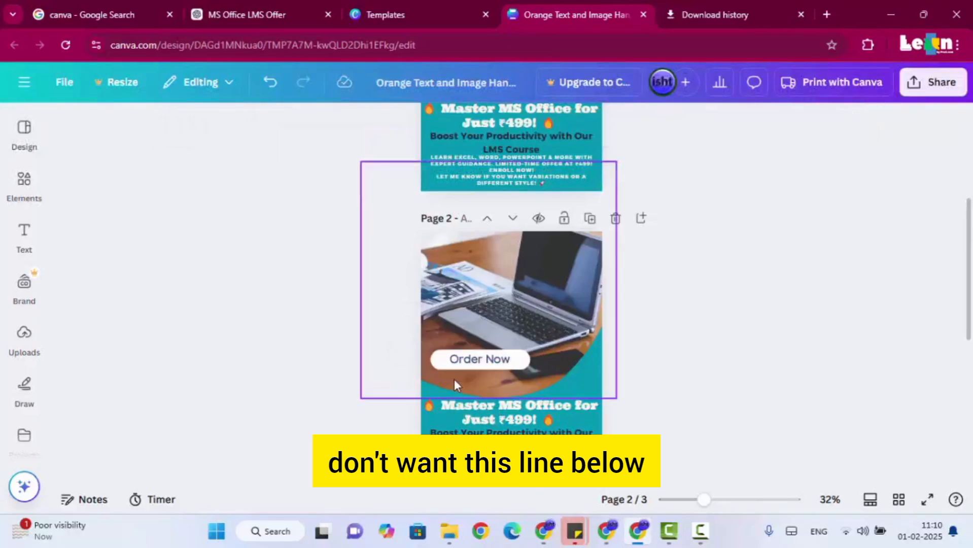
left_click(491, 363)
double_click(491, 362)
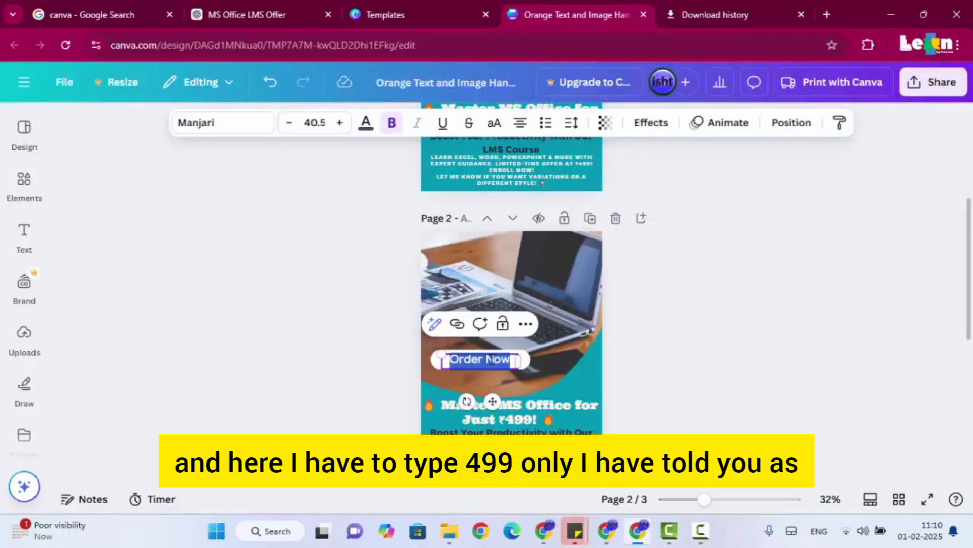
type("499/-v")
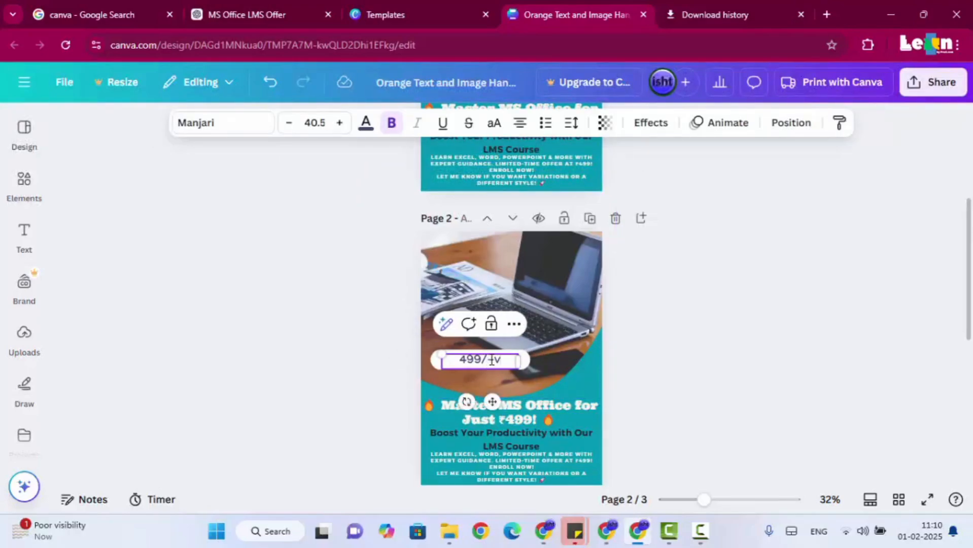
key("Delete")
key("Delete")
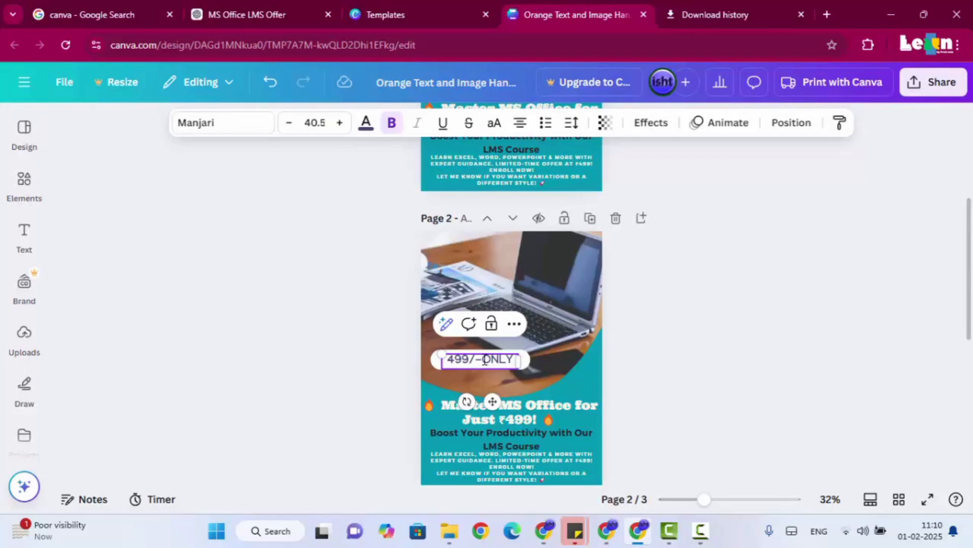
left_click(669, 352)
- Move the 499/-ONLY text and its white box slightly down, with the box flush against page 2's left edge
left_click(479, 365)
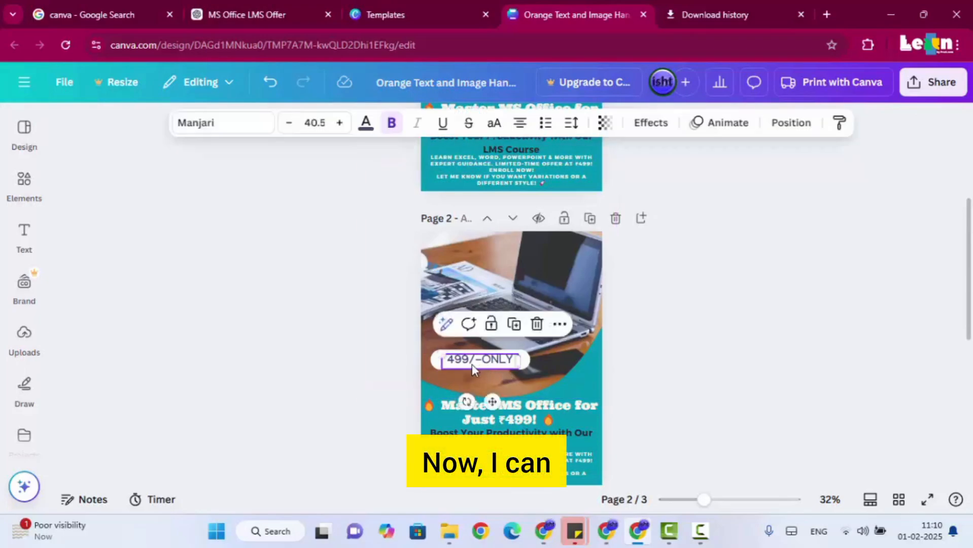
left_click_drag(479, 365, 467, 375)
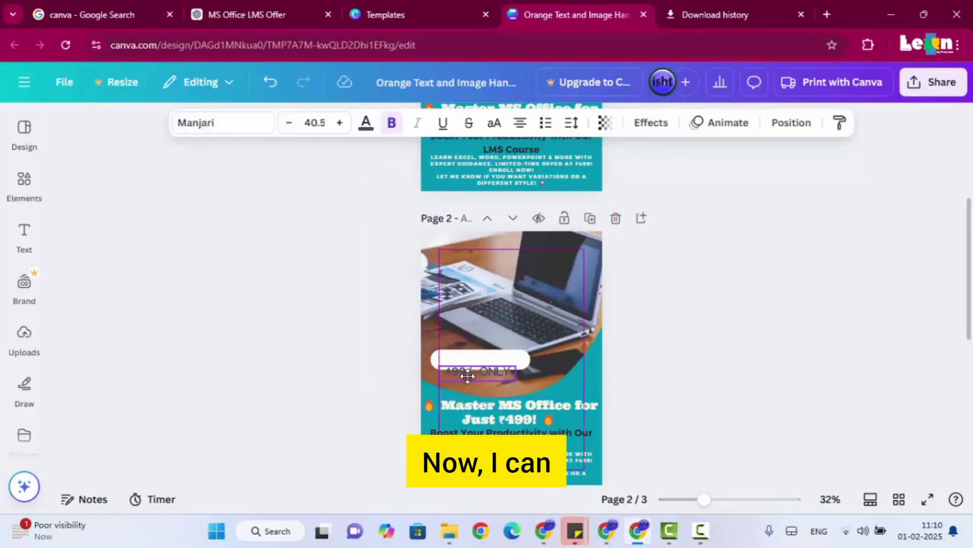
left_click(518, 364)
left_click_drag(518, 365, 509, 376)
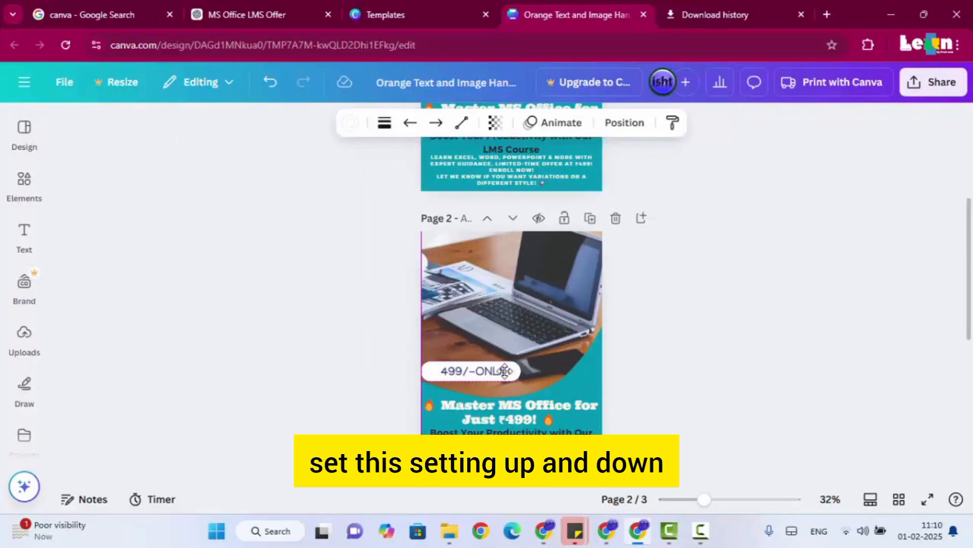
left_click(698, 343)
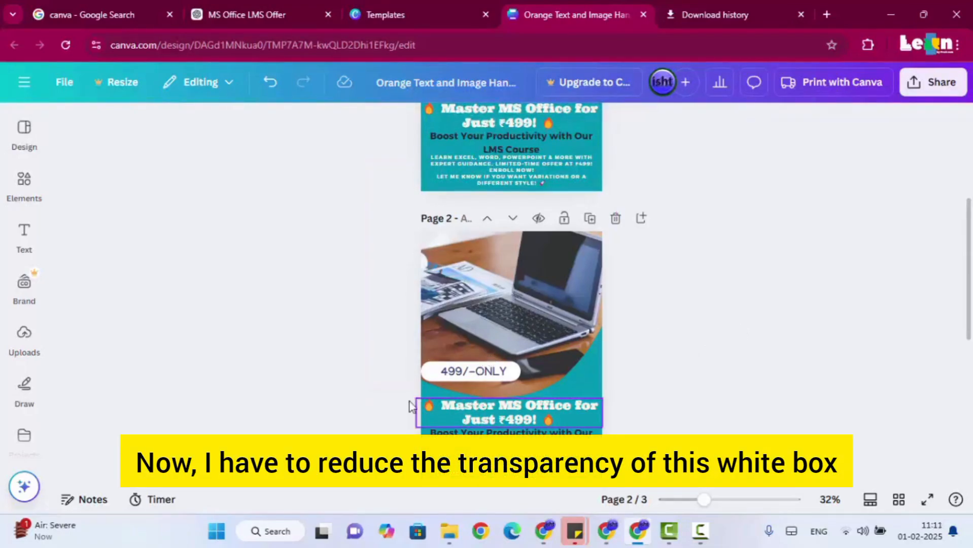
- Try out the transparency of the laptop photo on page 2 and return it to 100
left_click(425, 380)
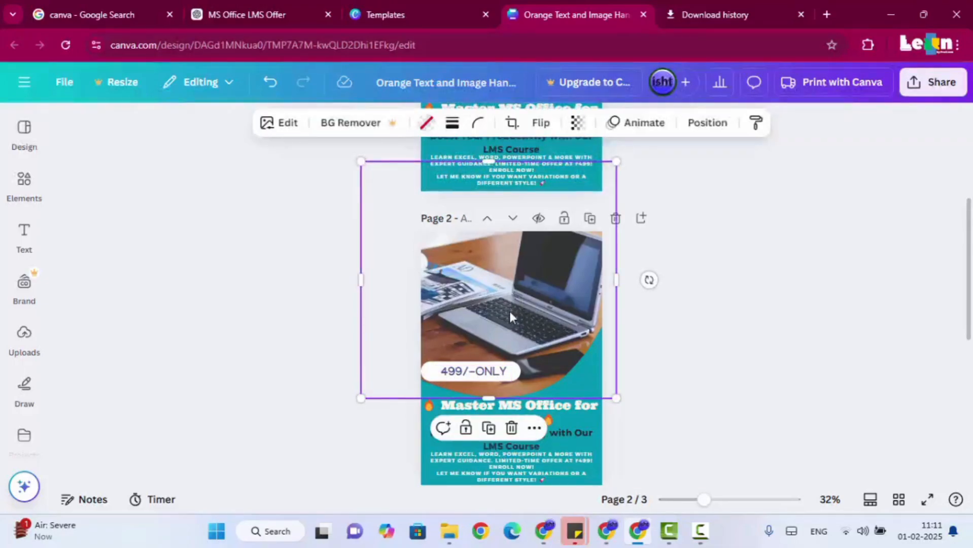
left_click(834, 375)
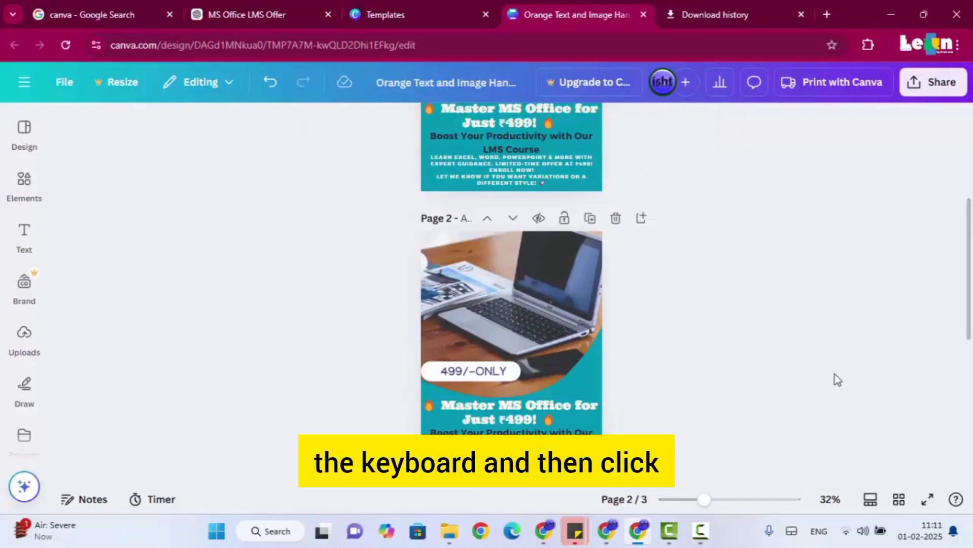
left_click(539, 327)
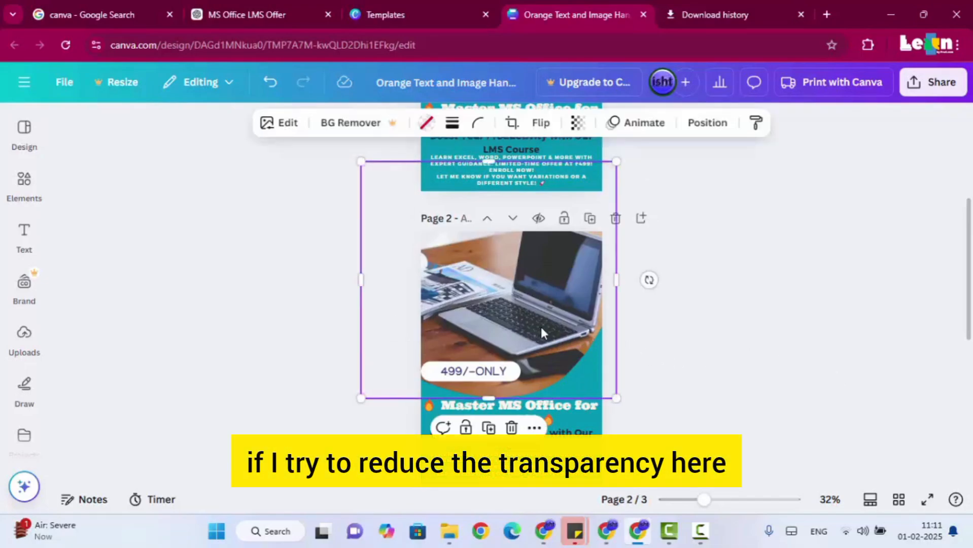
left_click(582, 124)
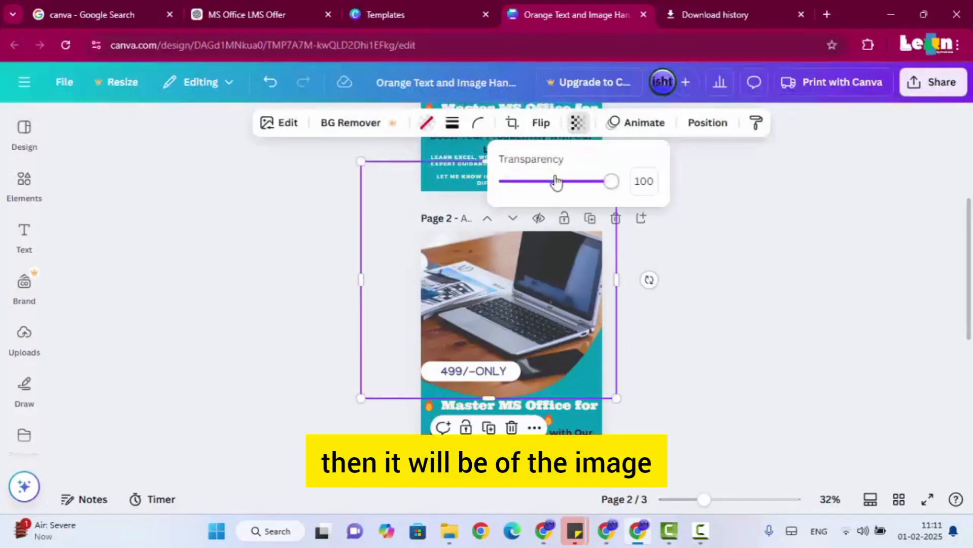
left_click_drag(554, 183, 622, 185)
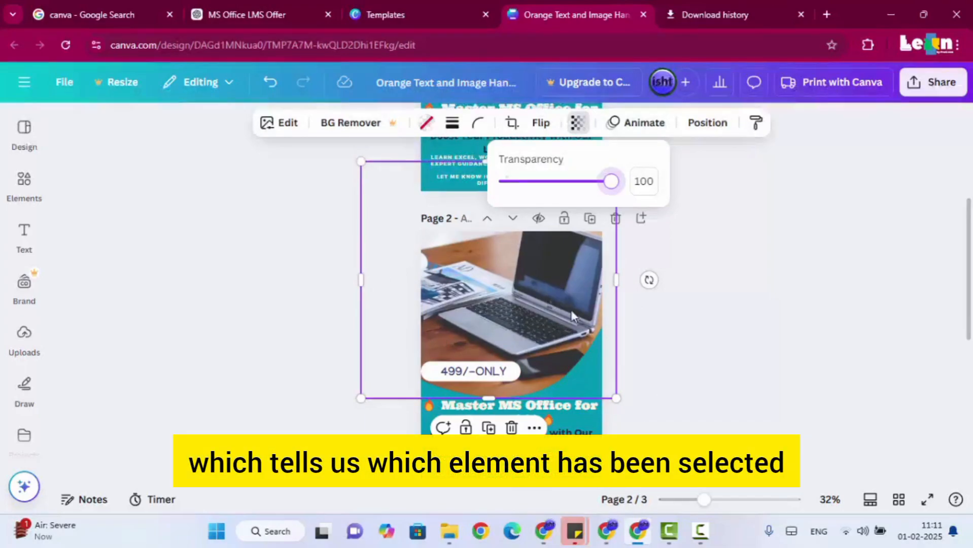
left_click(830, 334)
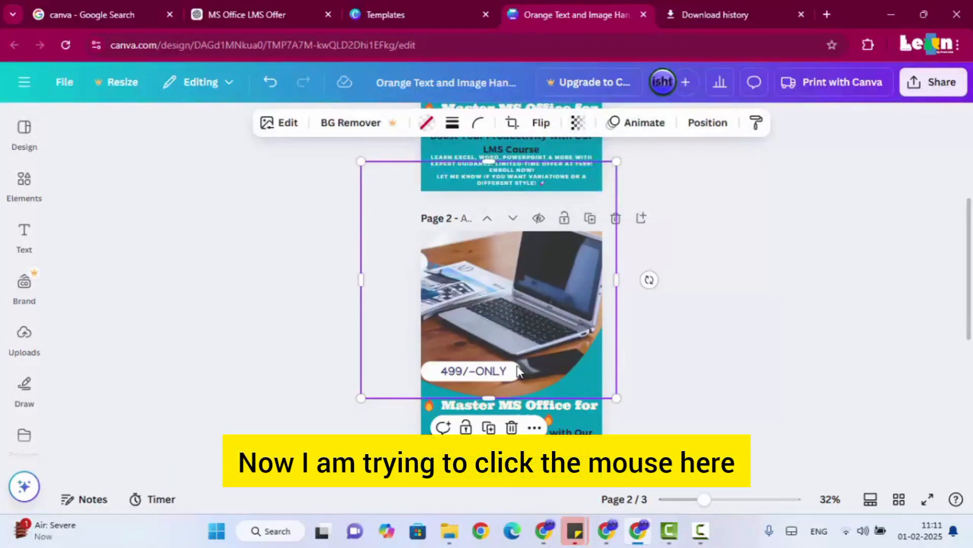
left_click(662, 351)
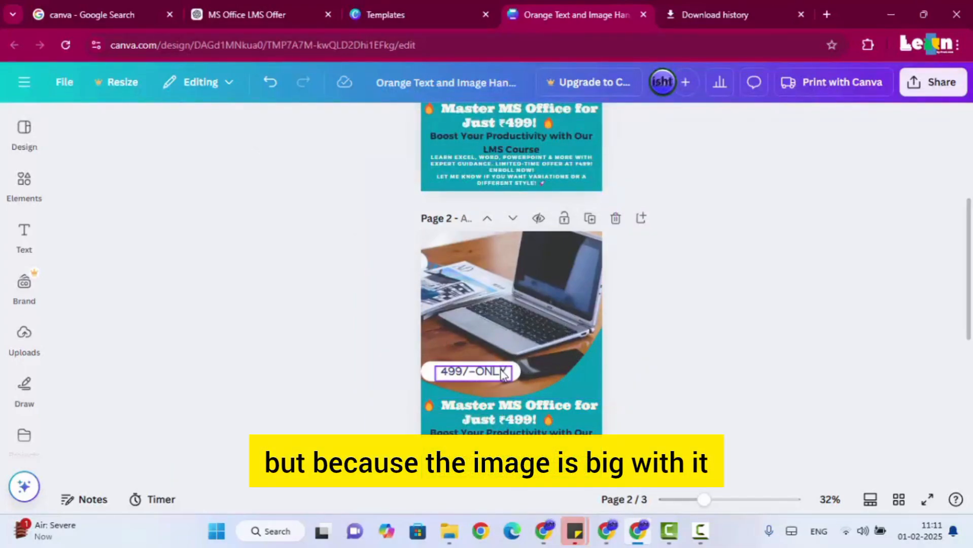
left_click(502, 375)
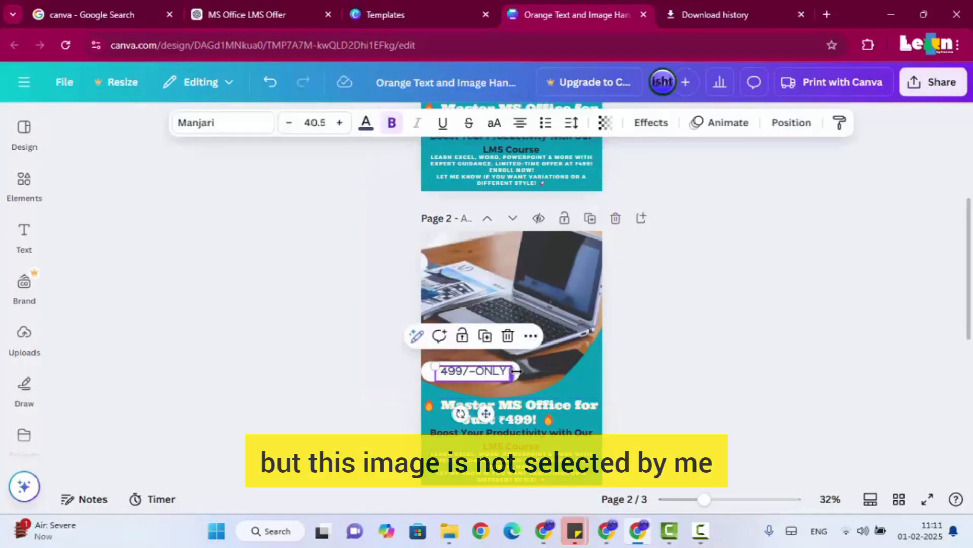
left_click(791, 425)
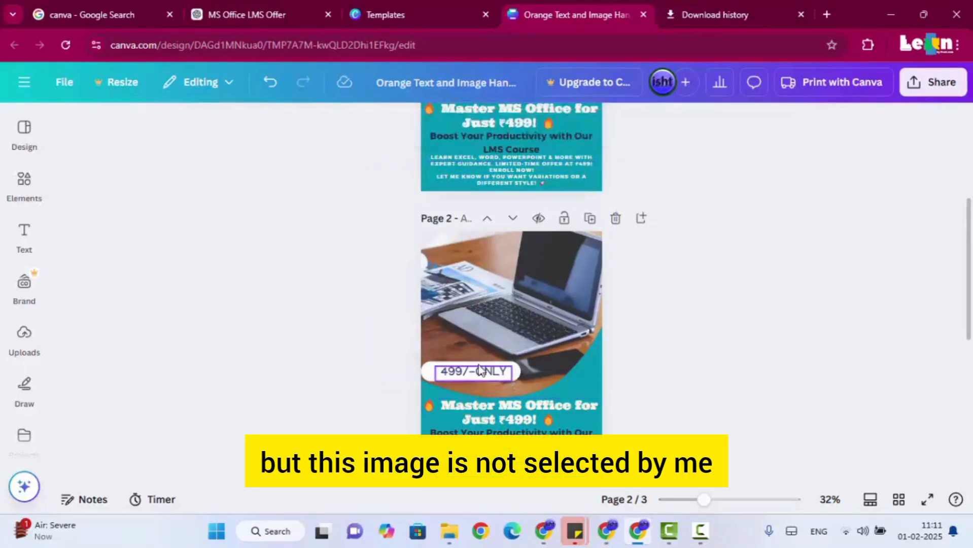
left_click(518, 372)
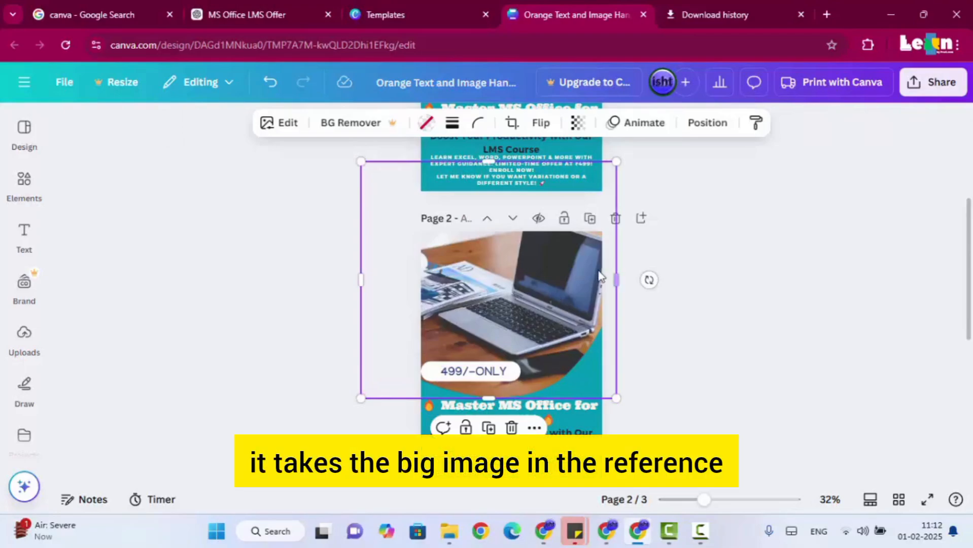
left_click(741, 329)
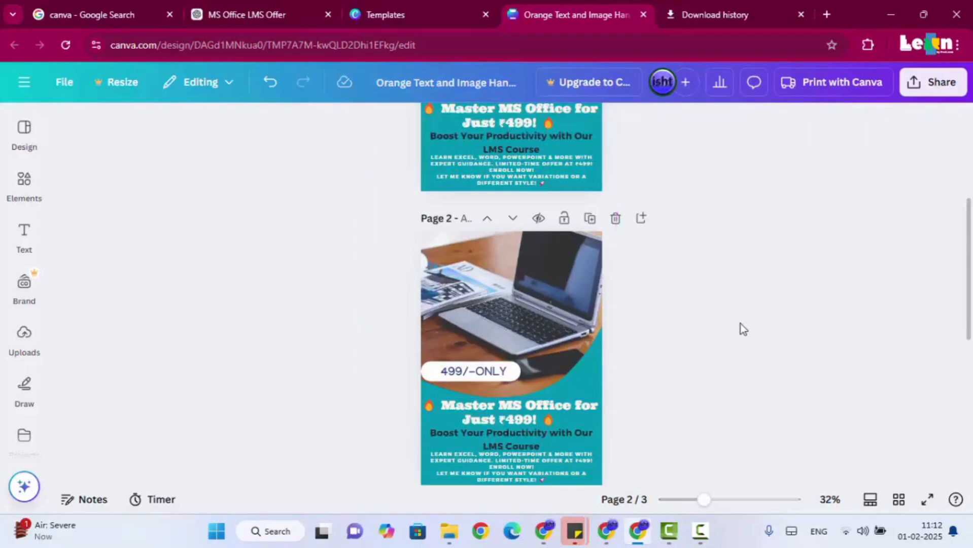
- Lower the opacity of the white box behind page 2's 499/-ONLY text until it looks semi-transparent
left_click(430, 373, "ctrl")
left_click(430, 373, "ctrl")
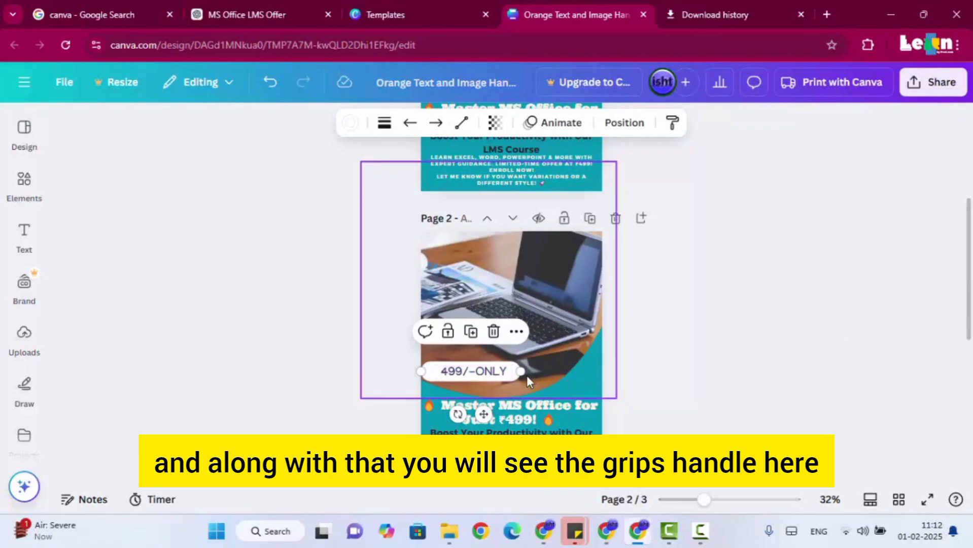
left_click(494, 122)
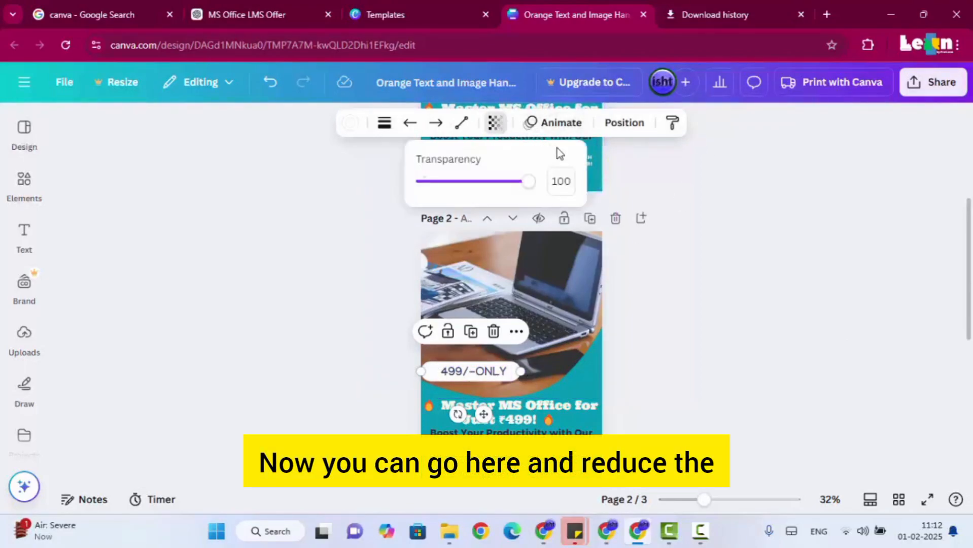
left_click_drag(526, 181, 487, 183)
key("Escape")
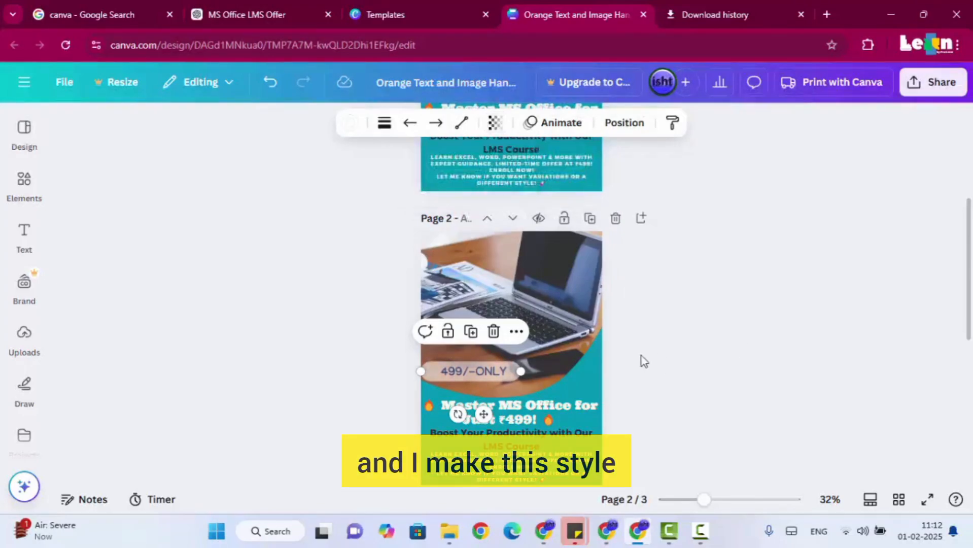
- Increase the font size of the 499/-ONLY text on page 2 to 44.5
left_click(500, 374)
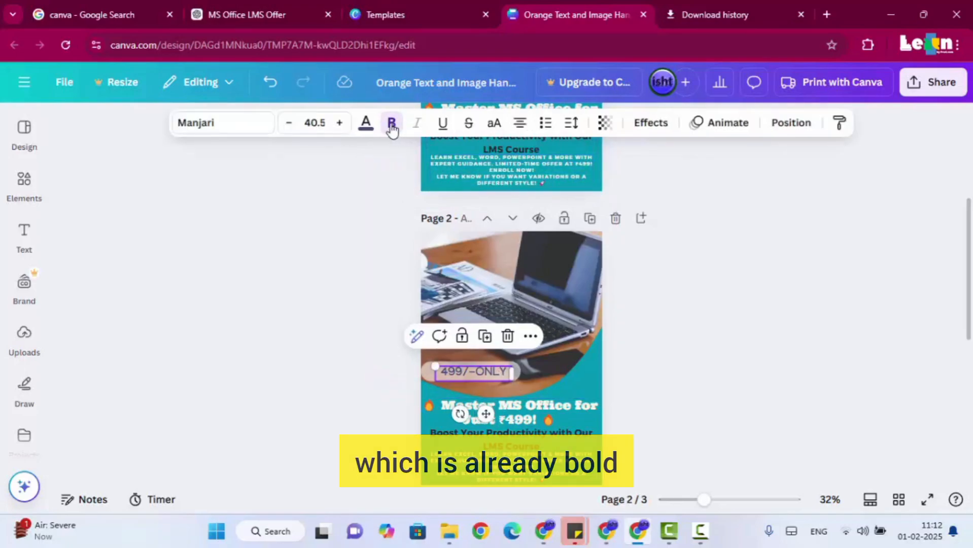
left_click(340, 123)
left_click(340, 122)
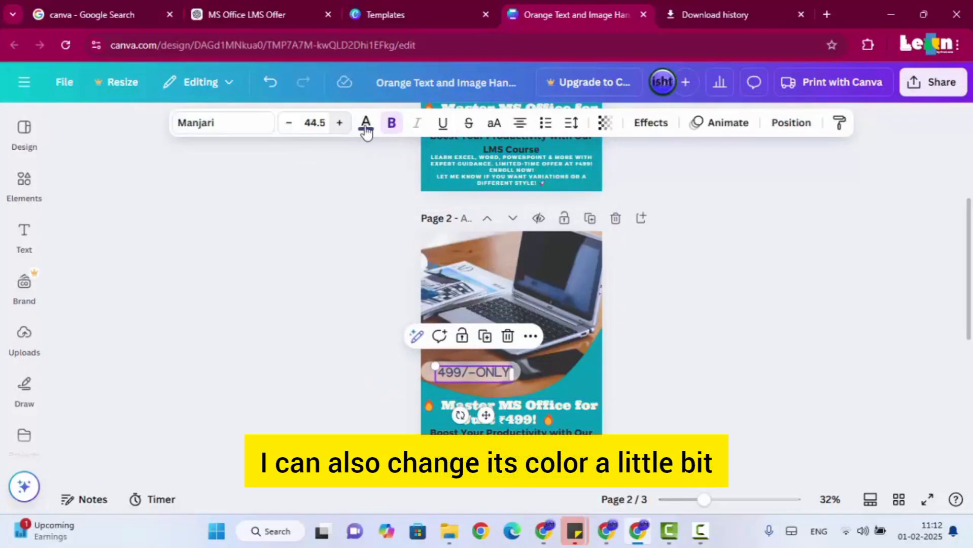
- Try teal, light green and orange on page 2's 499/-ONLY text and settle on white as its colour
left_click(366, 127)
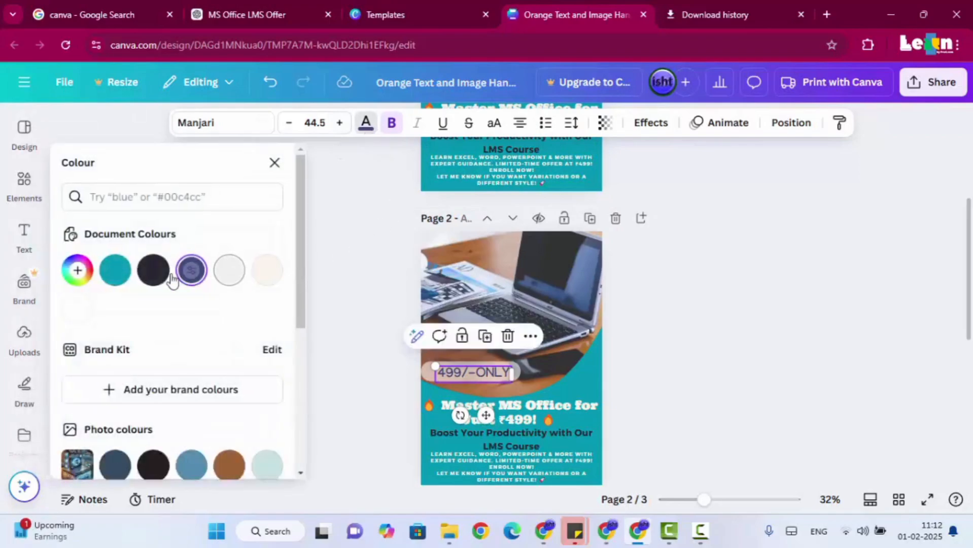
left_click(115, 270)
scroll(130, 349, "down", 3)
scroll(137, 355, "down", 3)
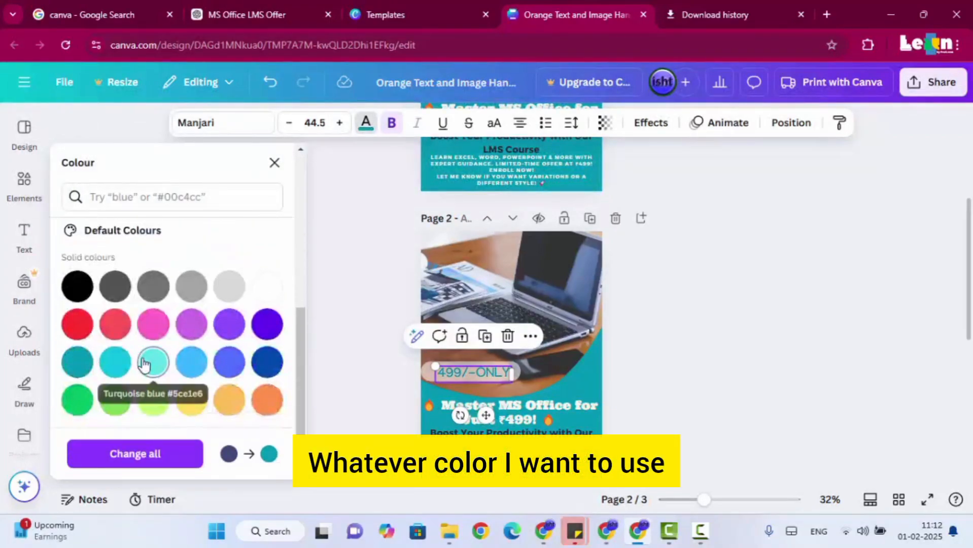
left_click(151, 361)
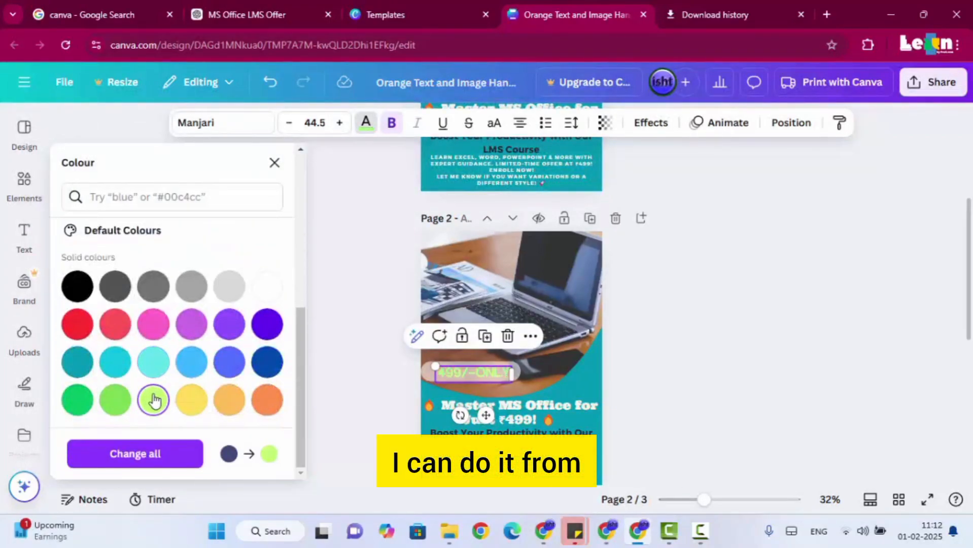
left_click(264, 409)
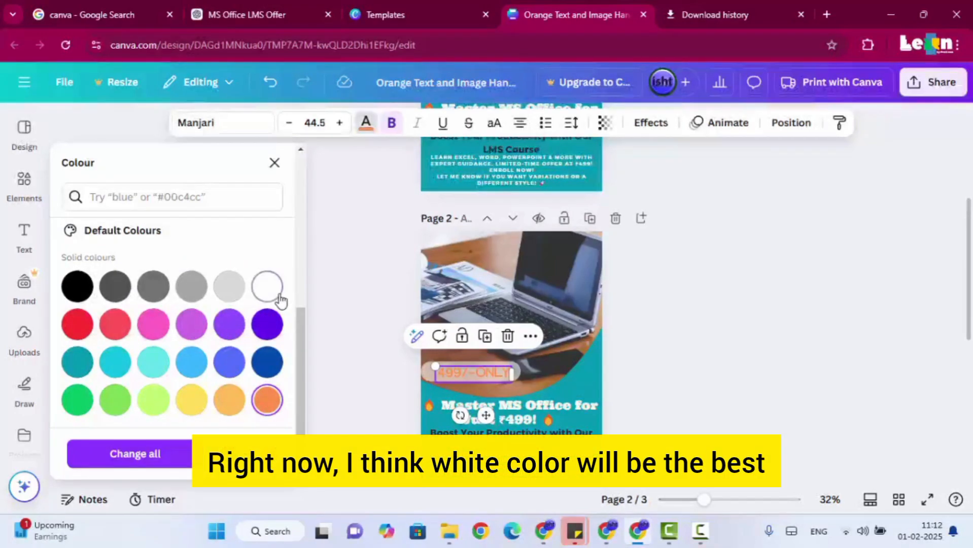
left_click(697, 335)
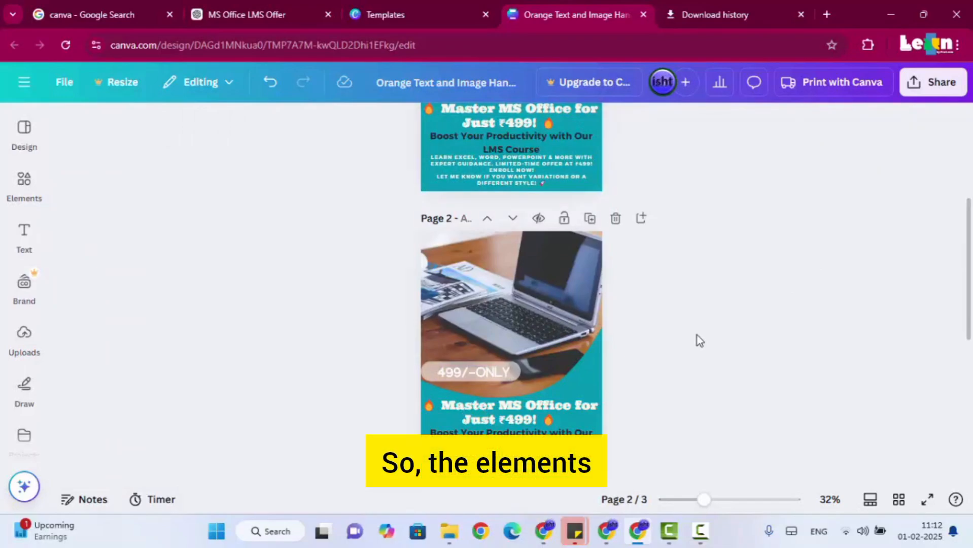
scroll(666, 360, "down", 1)
scroll(670, 360, "down", 5)
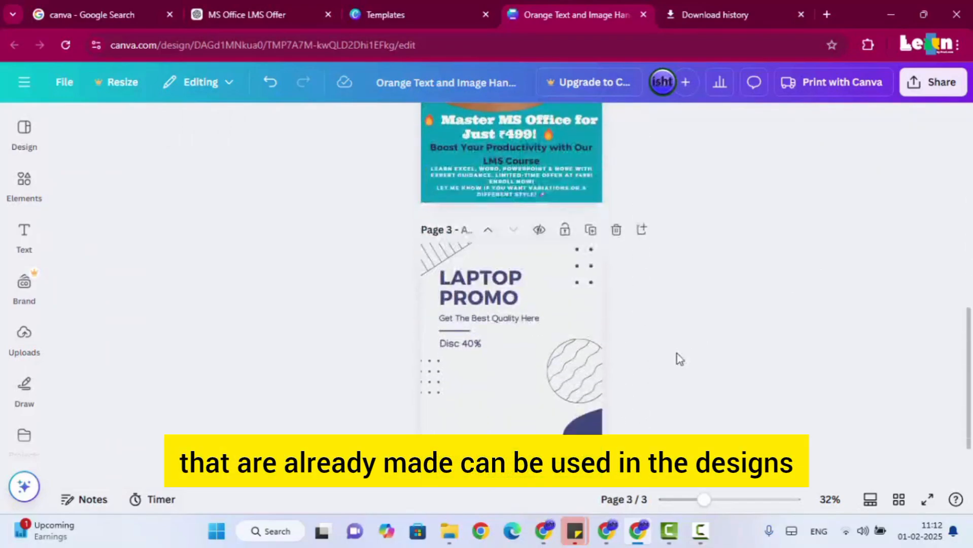
scroll(676, 358, "up", 2)
scroll(664, 314, "up", 5)
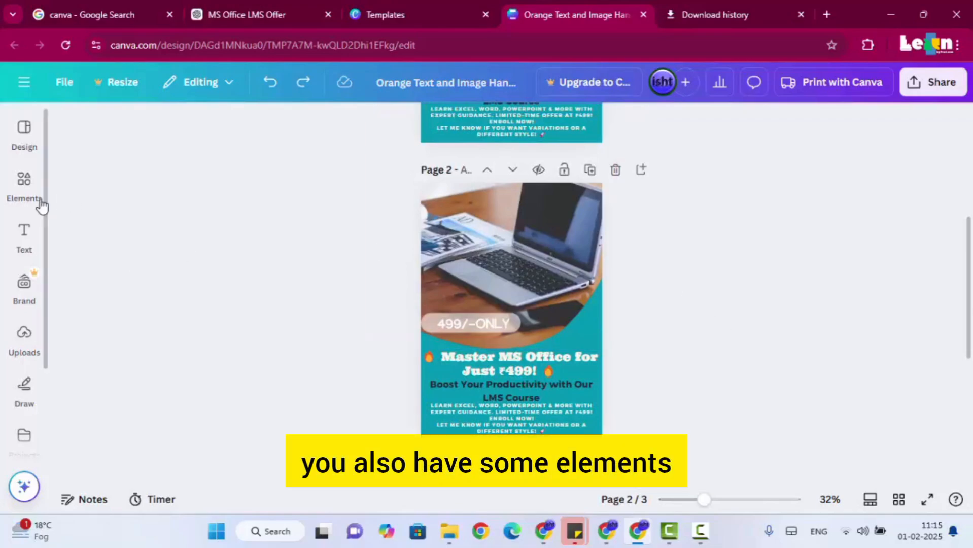
- Find the frame elements and place a two-part side-by-side frame over the upper-left corner of page 2's laptop photo
left_click(38, 203)
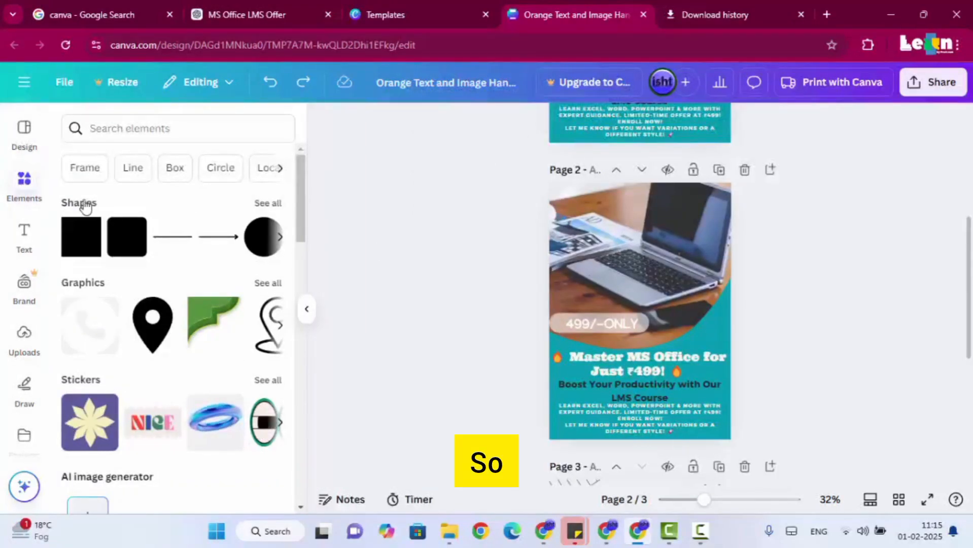
scroll(130, 204, "down", 2)
scroll(101, 193, "up", 2)
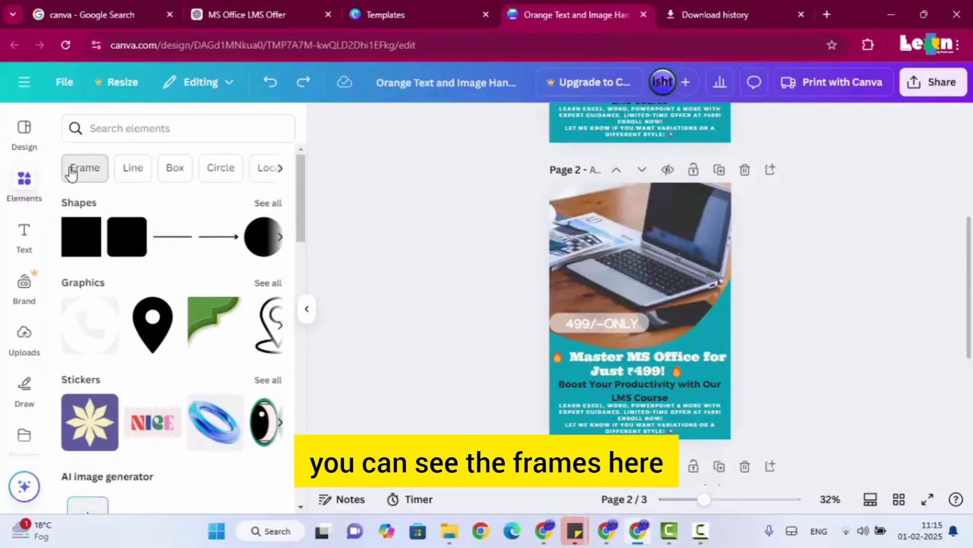
left_click(72, 168)
scroll(206, 363, "down", 3)
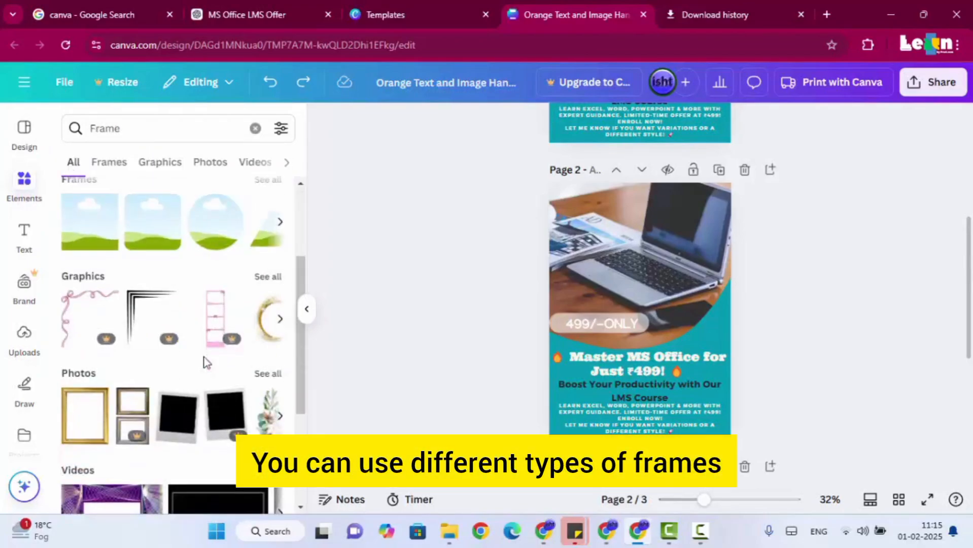
scroll(203, 363, "down", 4)
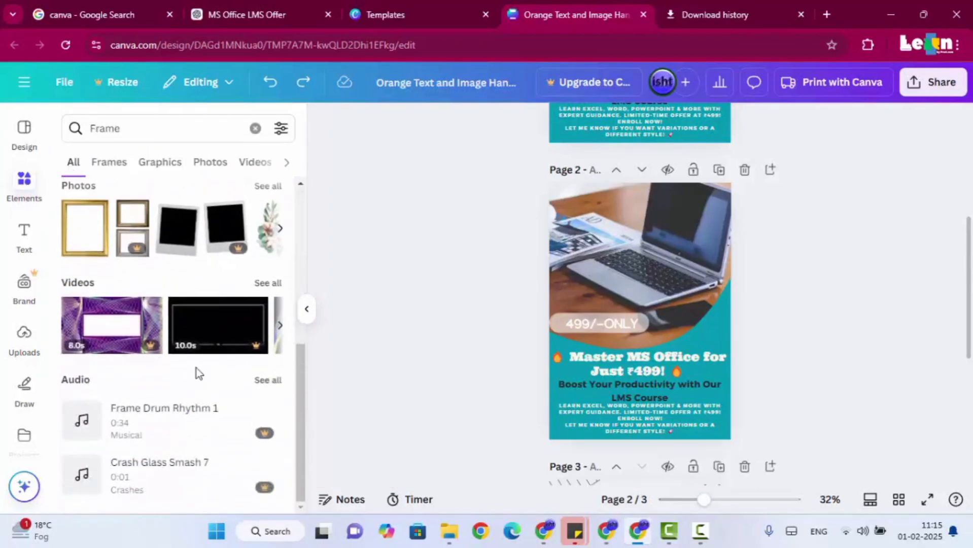
scroll(196, 373, "up", 7)
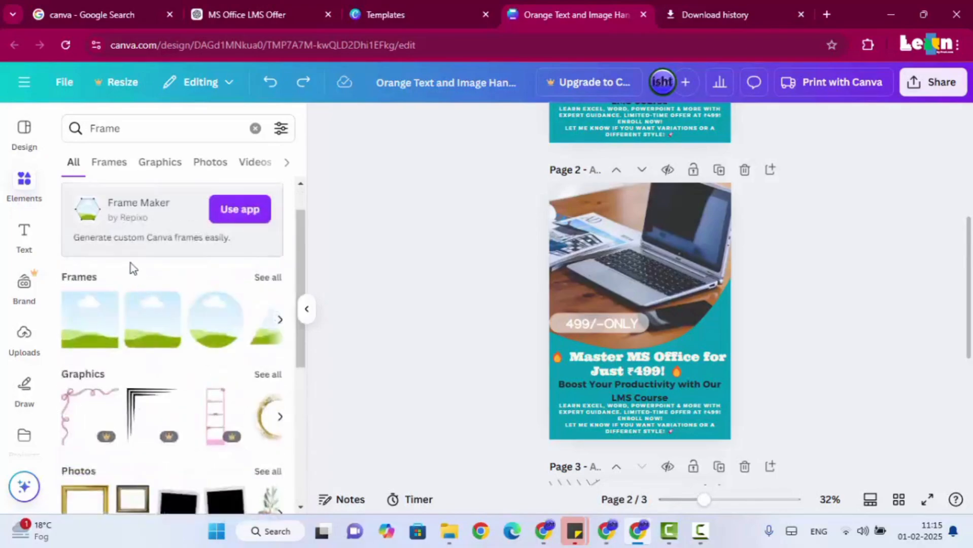
left_click(106, 163)
scroll(173, 365, "down", 10)
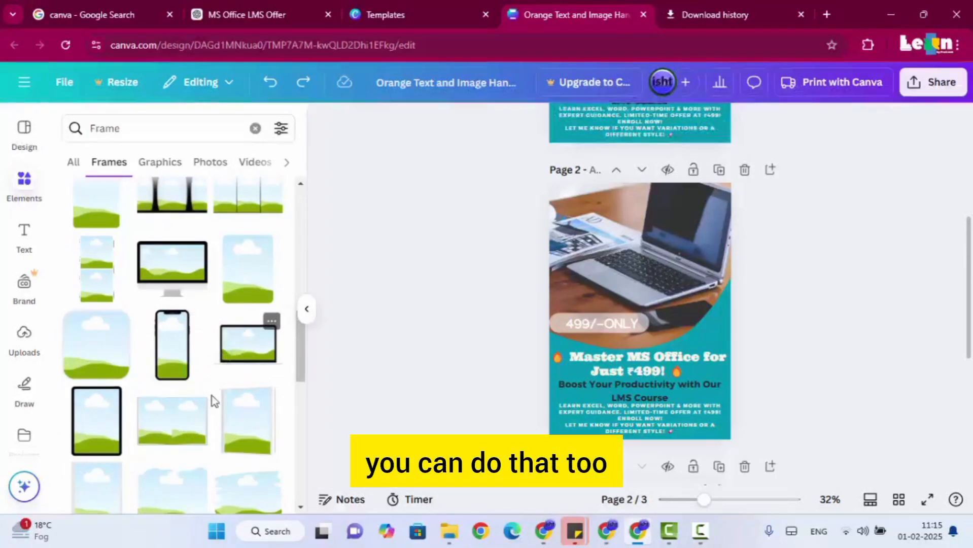
left_click_drag(168, 437, 581, 225)
- Try enlarging the two-part frame to page 2's full width over the laptop photo and undo the enlargement
left_click_drag(638, 242, 733, 317)
left_click(667, 263)
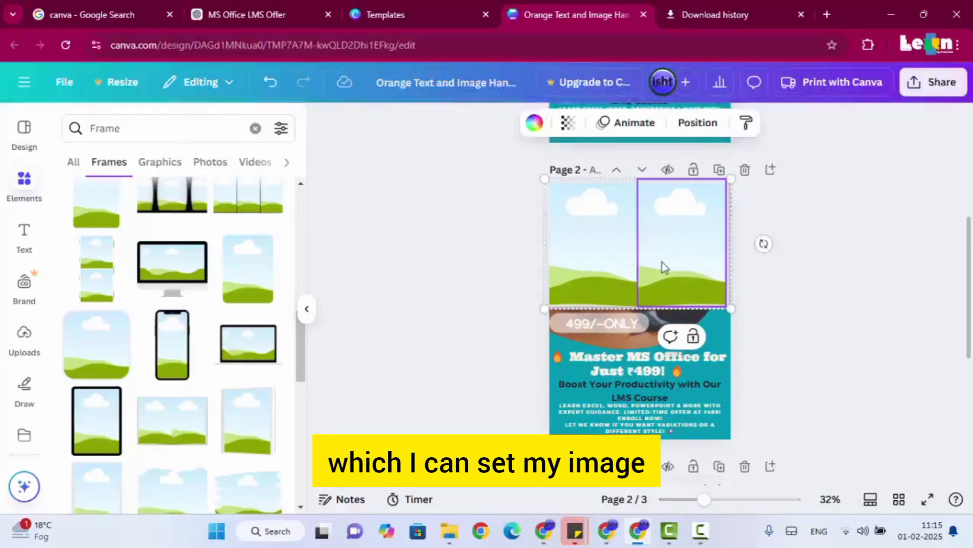
left_click(931, 261)
left_click(619, 254)
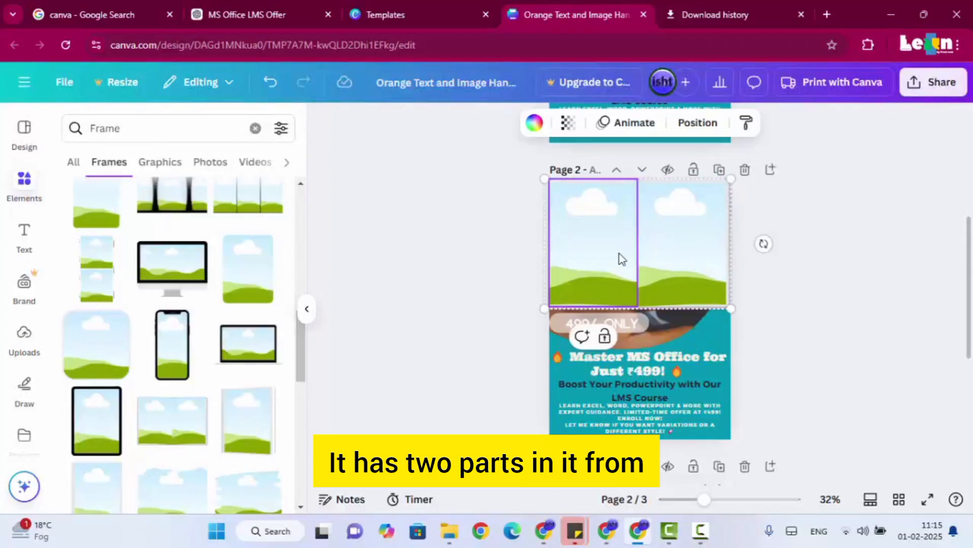
left_click_drag(651, 256, 654, 261)
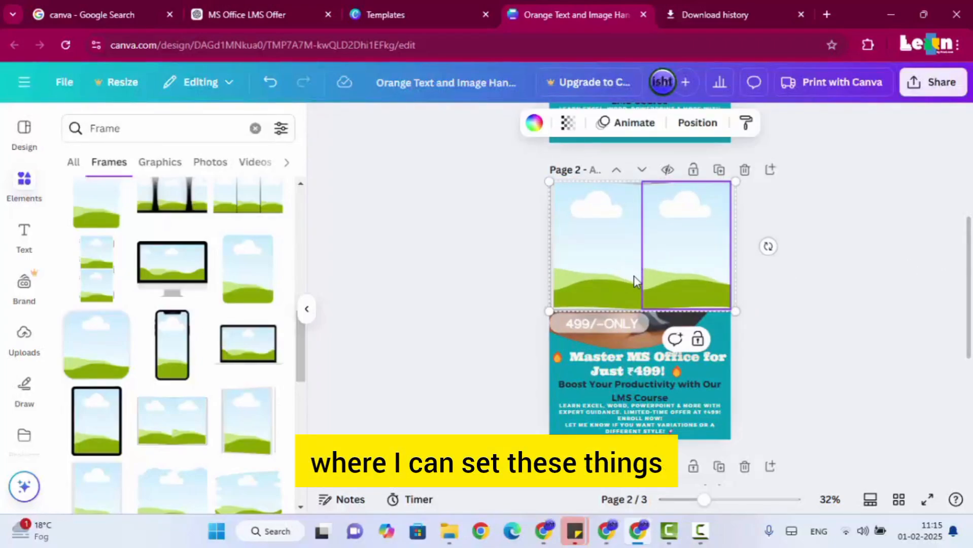
left_click(804, 282)
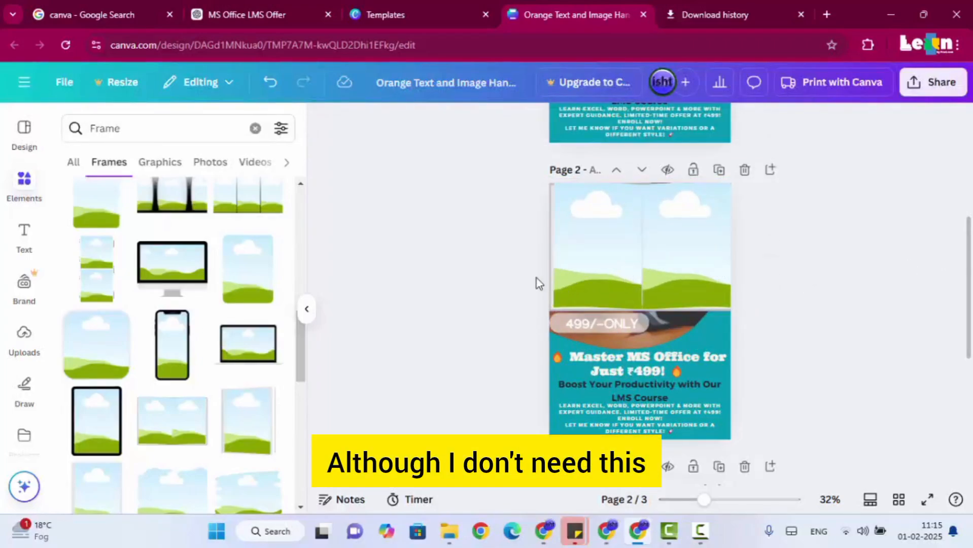
key("ctrl+z")
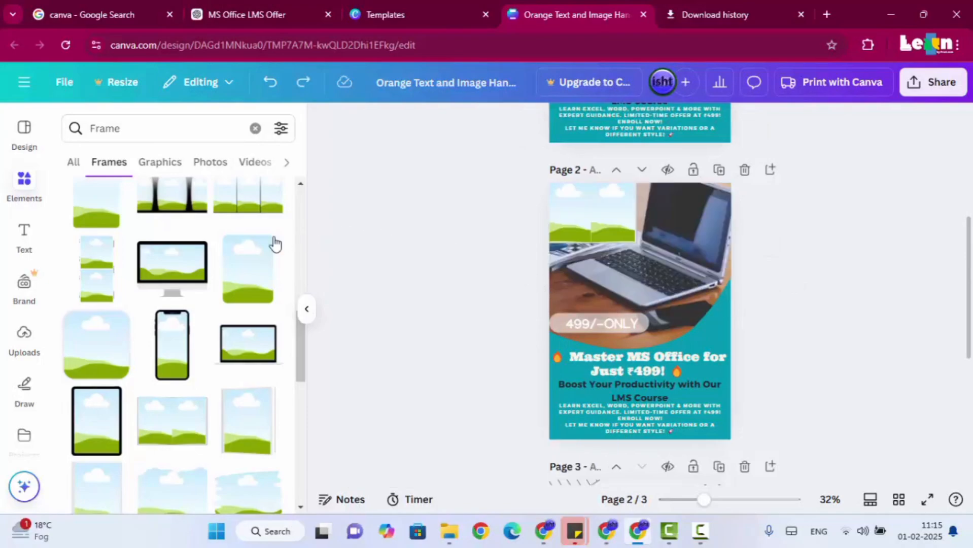
- Find the gold ornamental corner border among the frame graphics and place it in page 3's upper-right corner
left_click(159, 163)
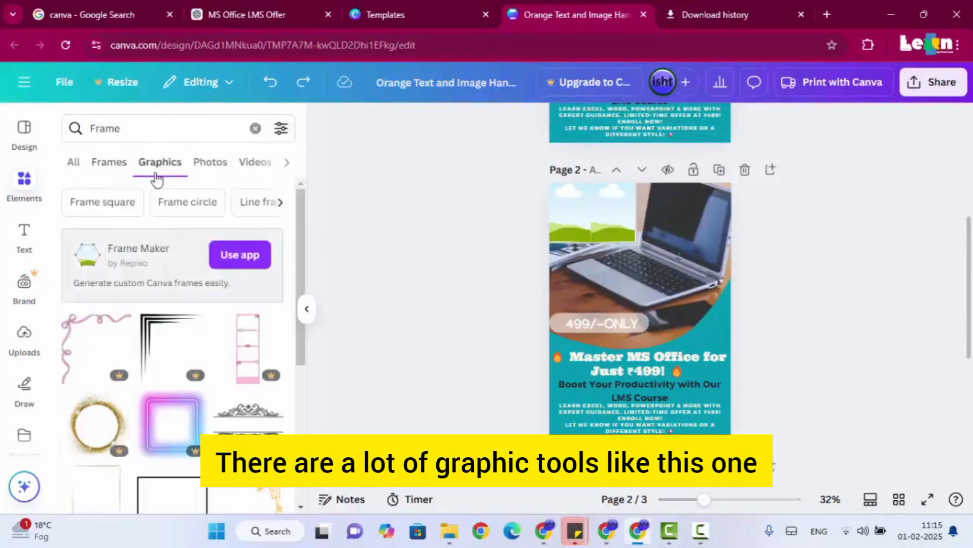
scroll(231, 400, "down", 5)
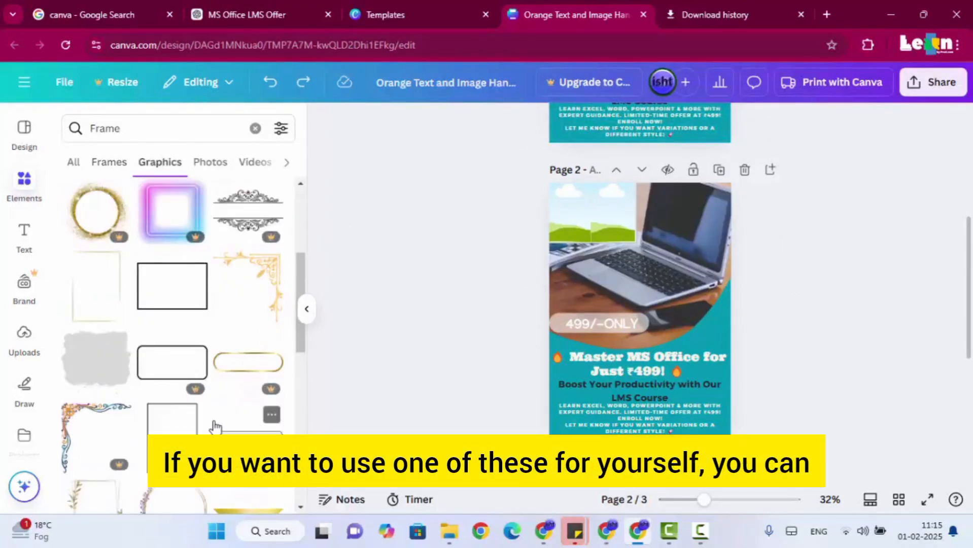
scroll(472, 349, "down", 2)
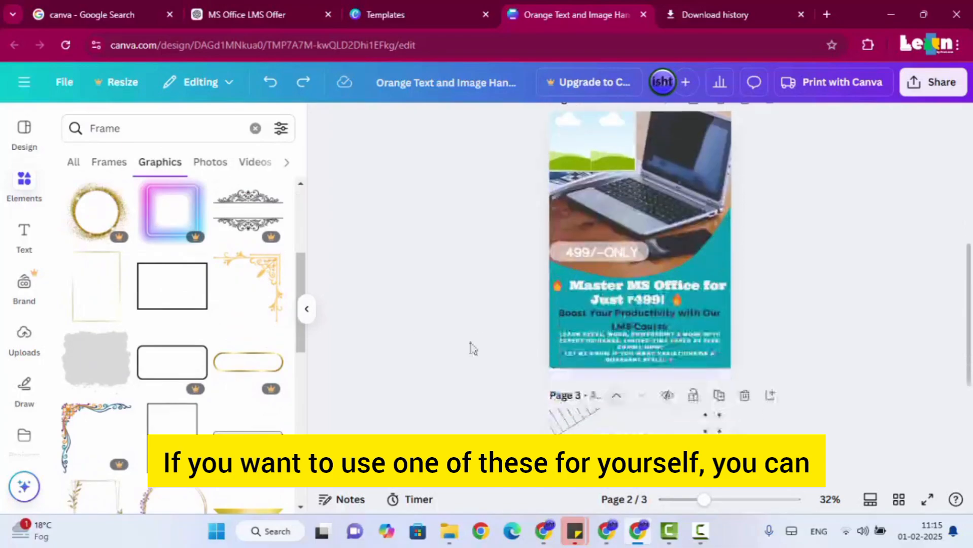
scroll(318, 322, "down", 2)
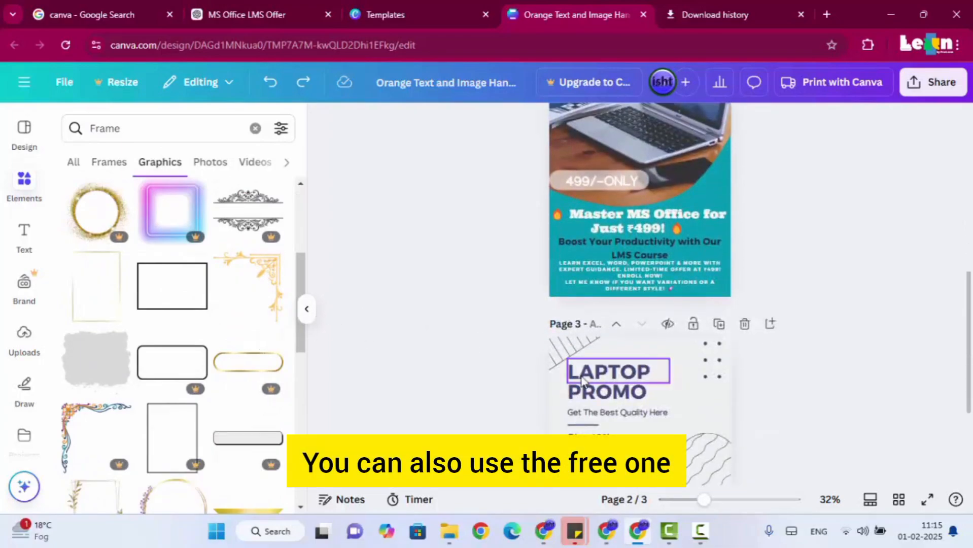
scroll(594, 378, "down", 4)
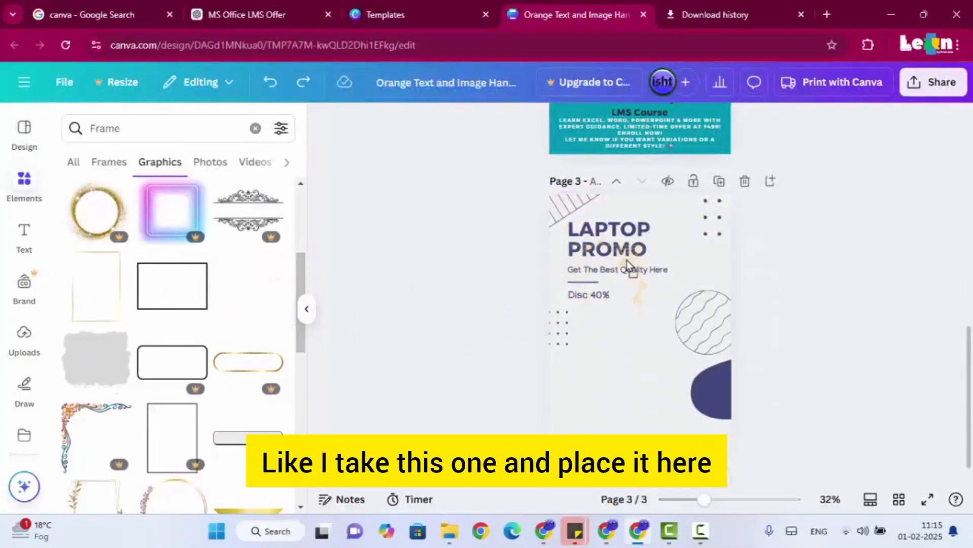
left_click_drag(697, 207, 696, 211)
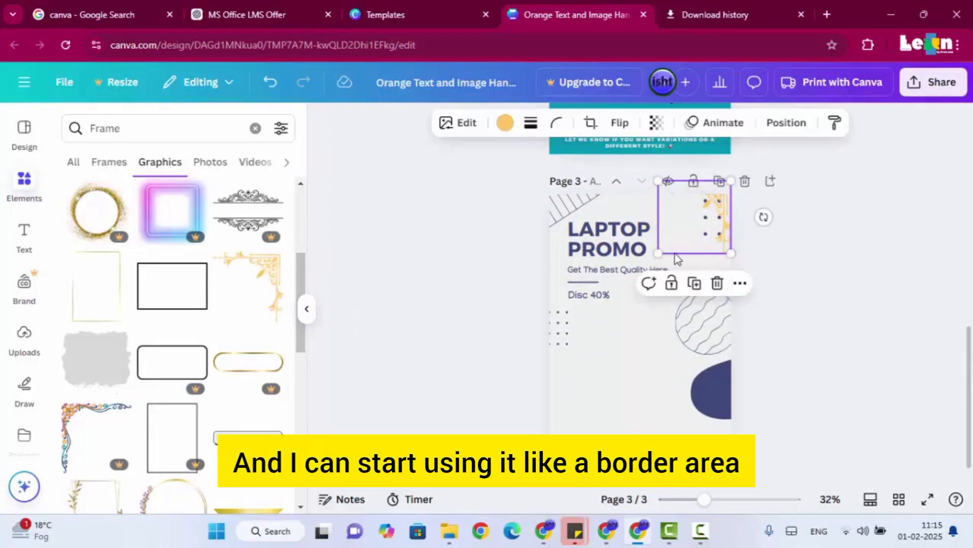
- Enlarge the gold corner ornament to span roughly page 3's width and position it along the page's top and right edges
left_click_drag(658, 253, 480, 428)
left_click_drag(633, 331, 661, 317)
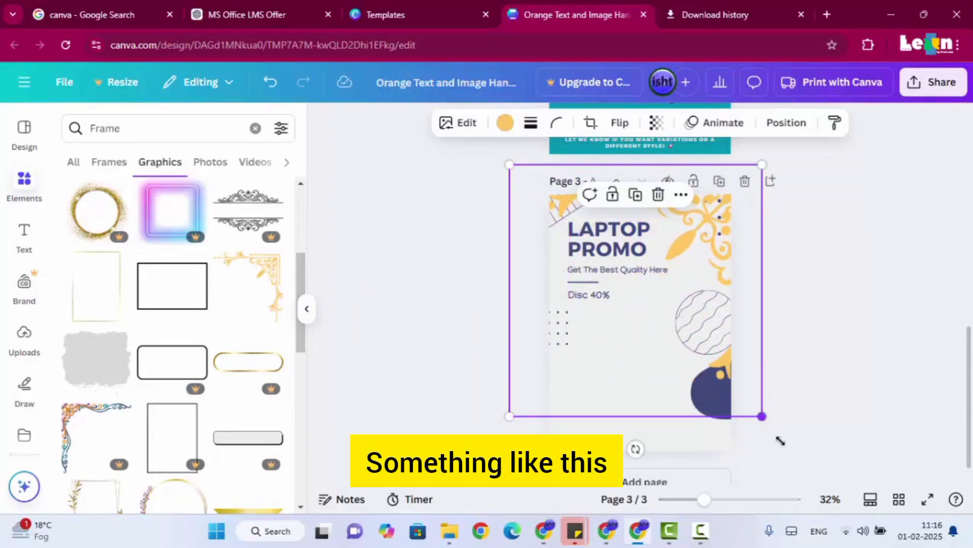
mouse_move(762, 416)
left_mouse_down()
mouse_move(819, 475)
mouse_move(743, 418)
left_mouse_up()
left_click(759, 421)
mouse_move(722, 238)
left_mouse_down()
mouse_move(708, 233)
mouse_move(719, 237)
left_mouse_up()
left_click(417, 239)
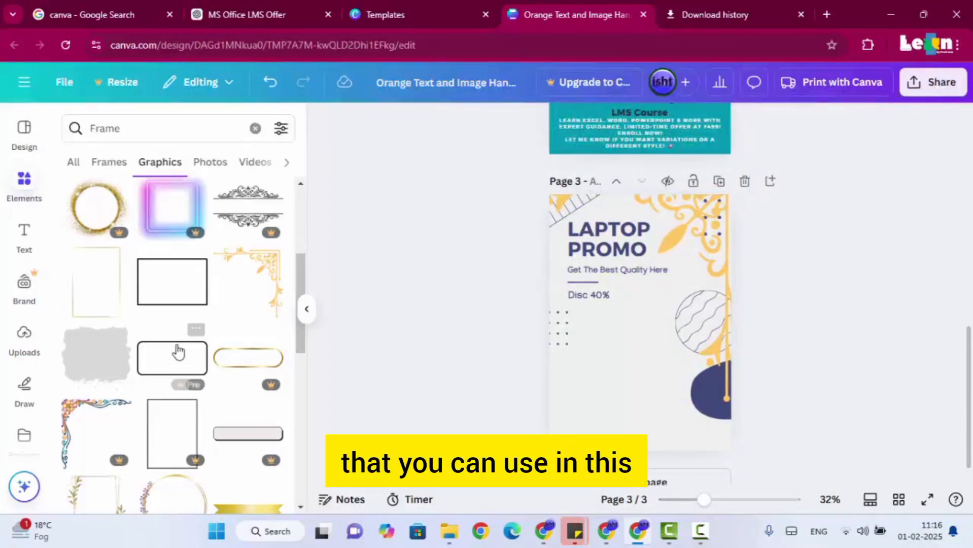
- Look through the photo results for Frame and add an empty page after page 3
scroll(187, 285, "down", 2)
left_click(216, 163)
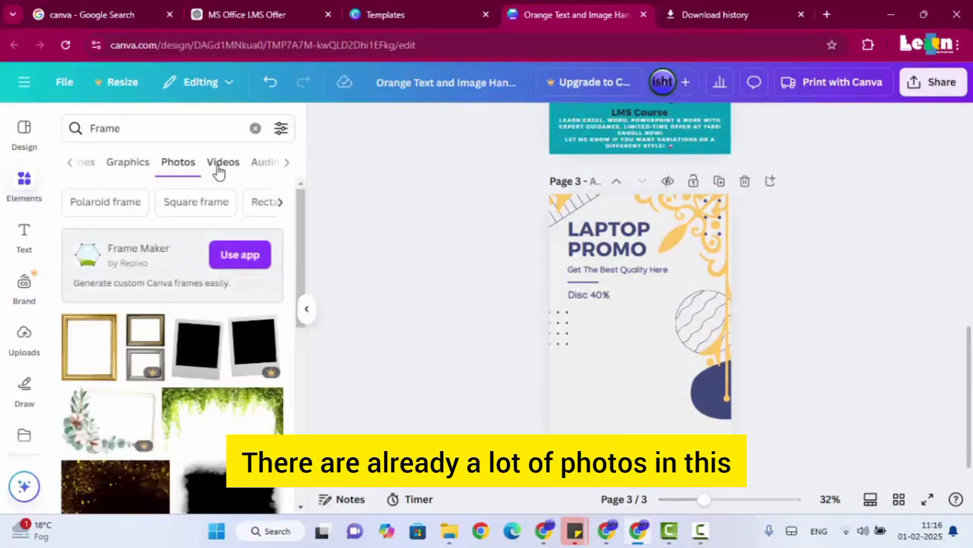
scroll(248, 390, "down", 6)
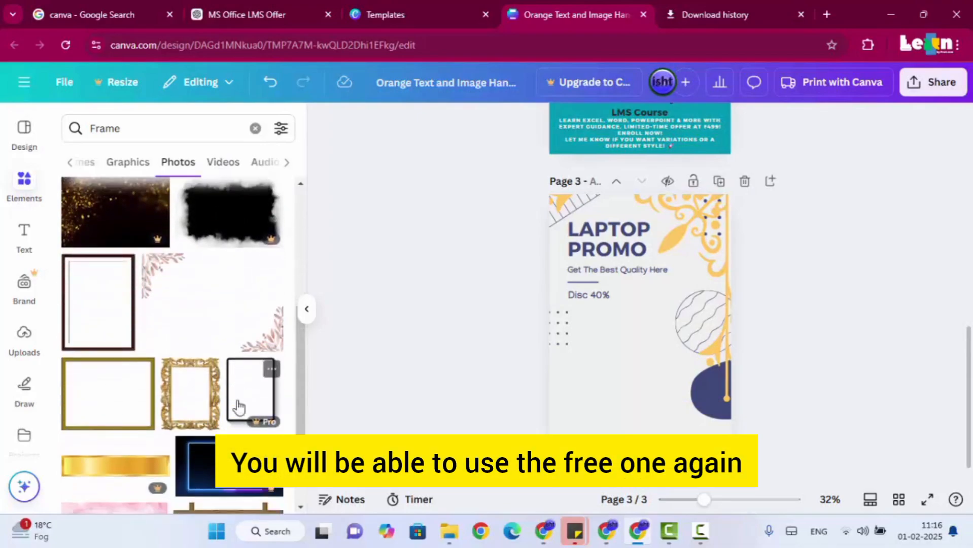
scroll(238, 401, "down", 2)
scroll(580, 405, "down", 1)
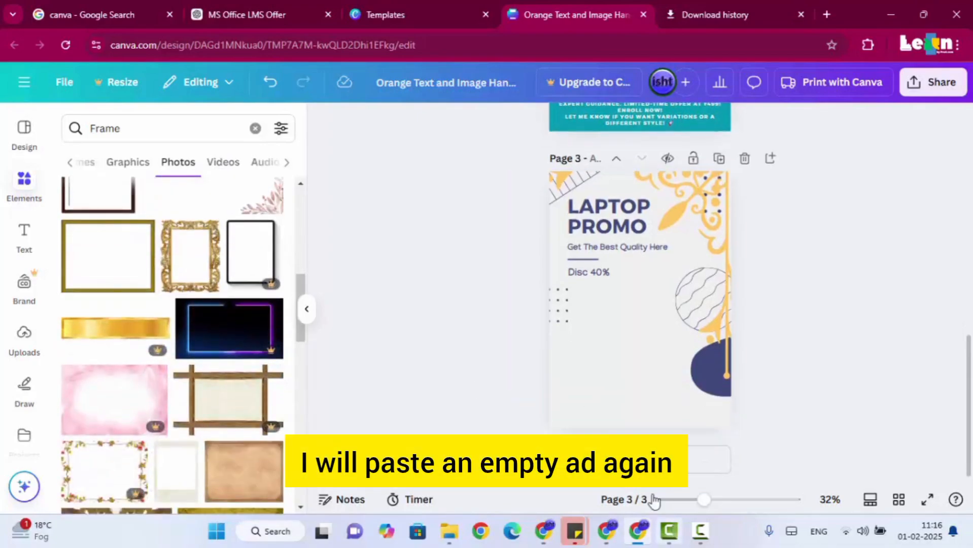
key("ctrl+v")
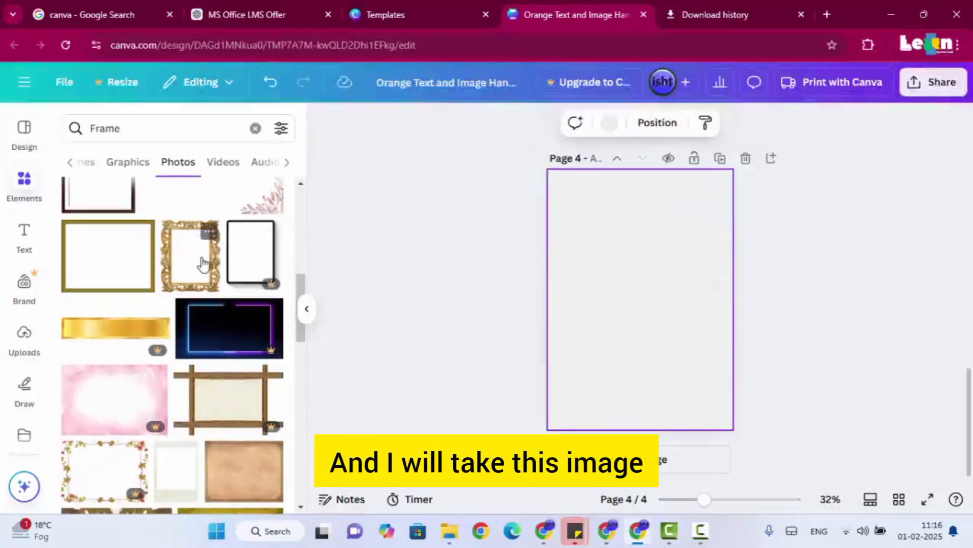
- Place the ornate gold photo frame on page 4 and enlarge it to fill the whole page
left_click_drag(202, 261, 585, 204)
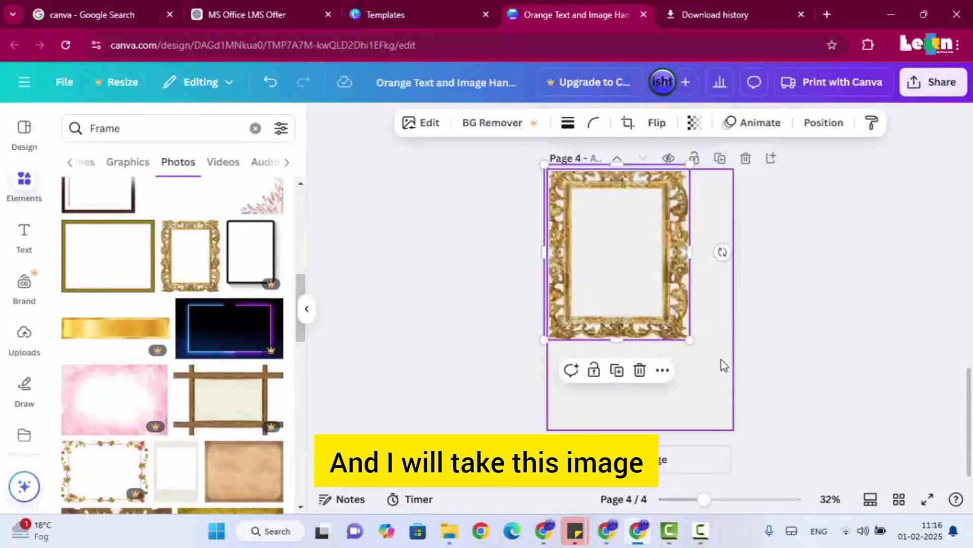
left_click_drag(688, 340, 758, 421)
left_click_drag(701, 399, 689, 399)
left_click(841, 350)
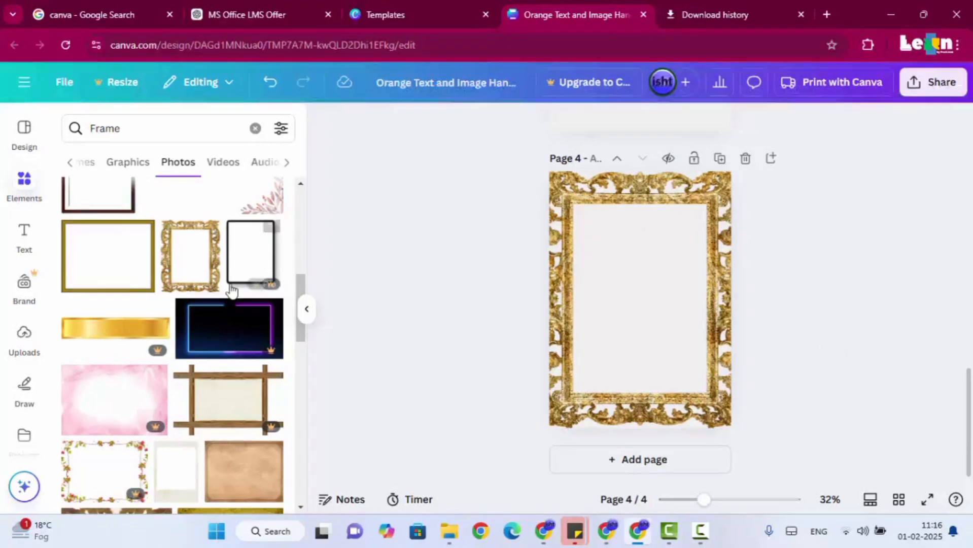
- Look through the video, shape, mockup and chart results for Frame
left_click(220, 163)
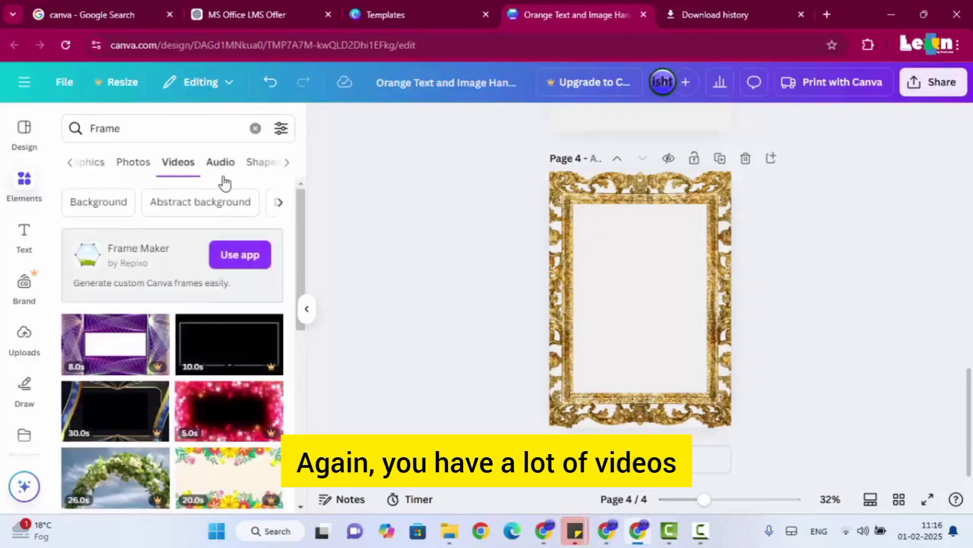
scroll(215, 365, "down", 3)
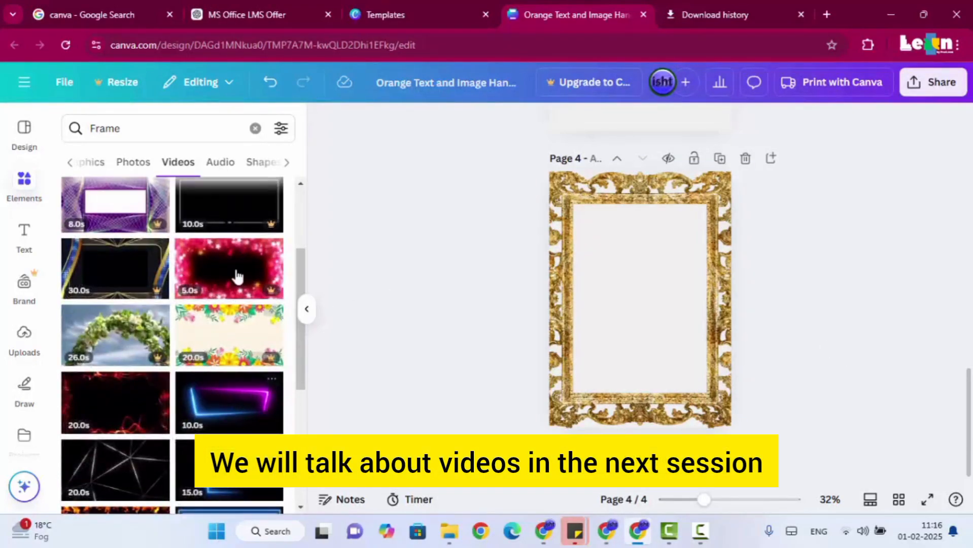
left_click(250, 163)
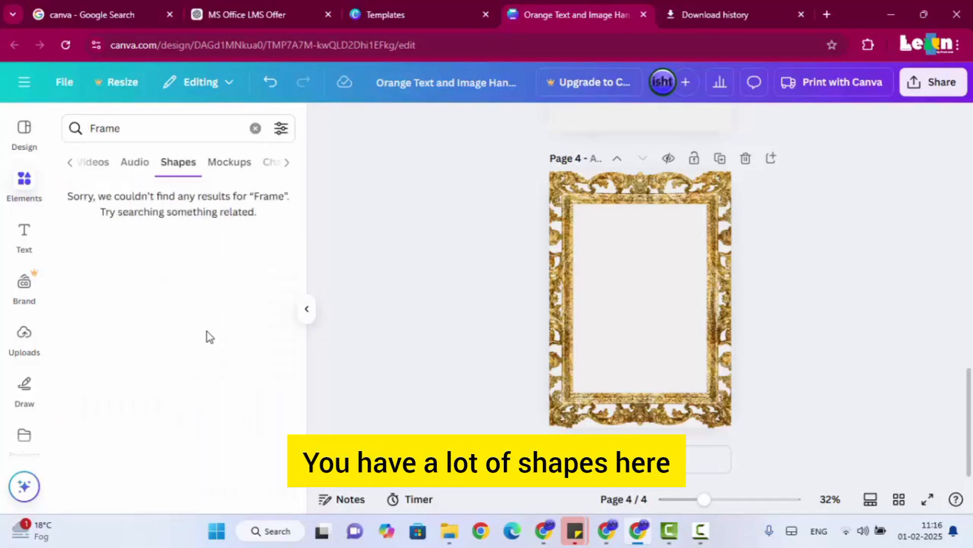
left_click(236, 169)
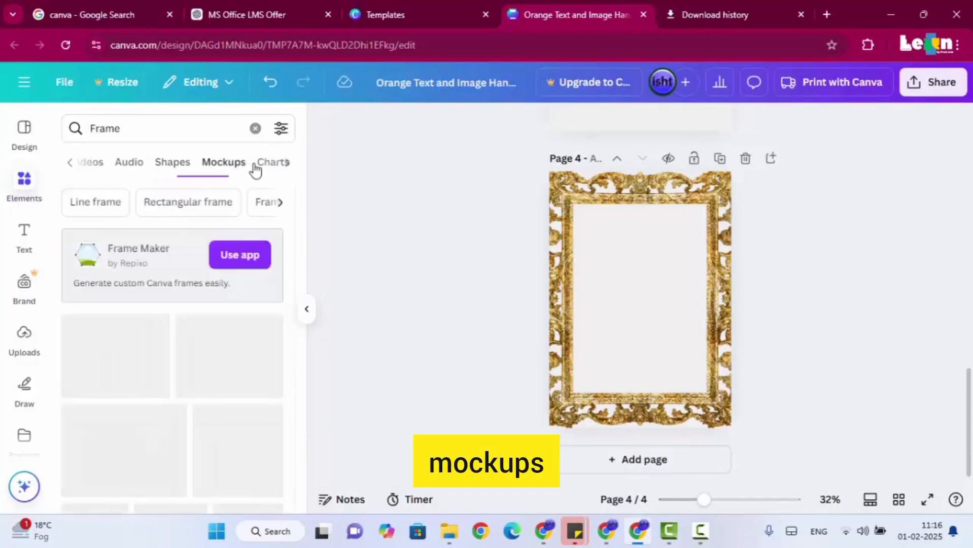
left_click(271, 168)
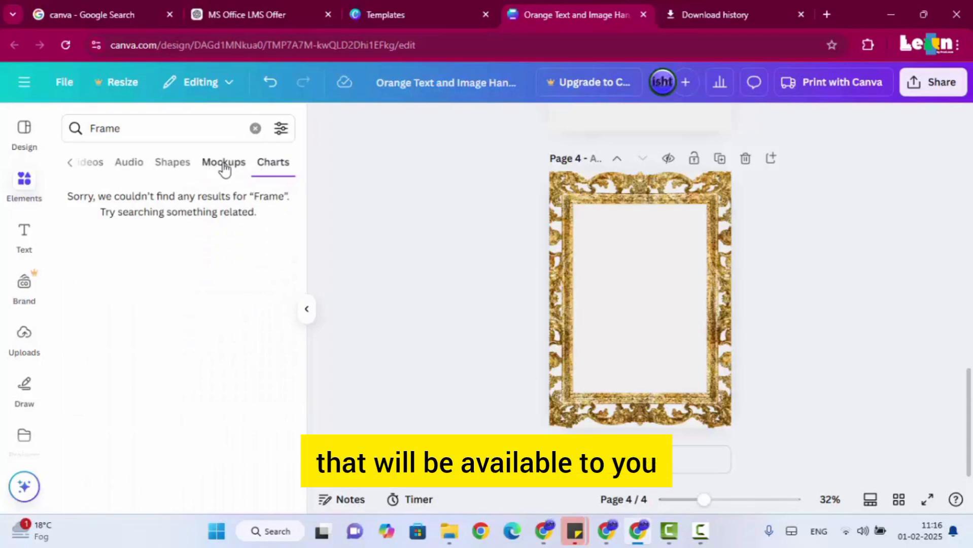
- Clear the Frame search and browse the general element categories from shapes and graphics down to collections
left_click(128, 126)
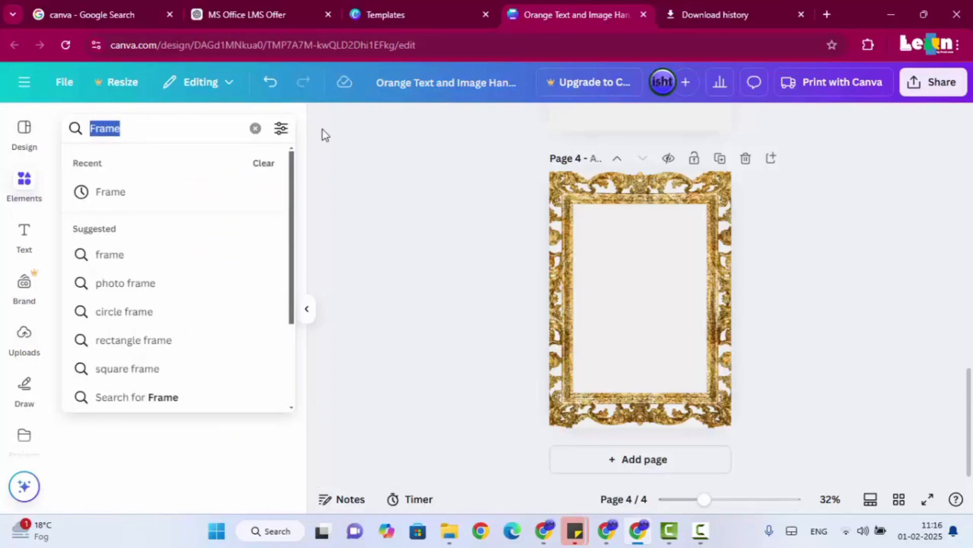
left_click(255, 128)
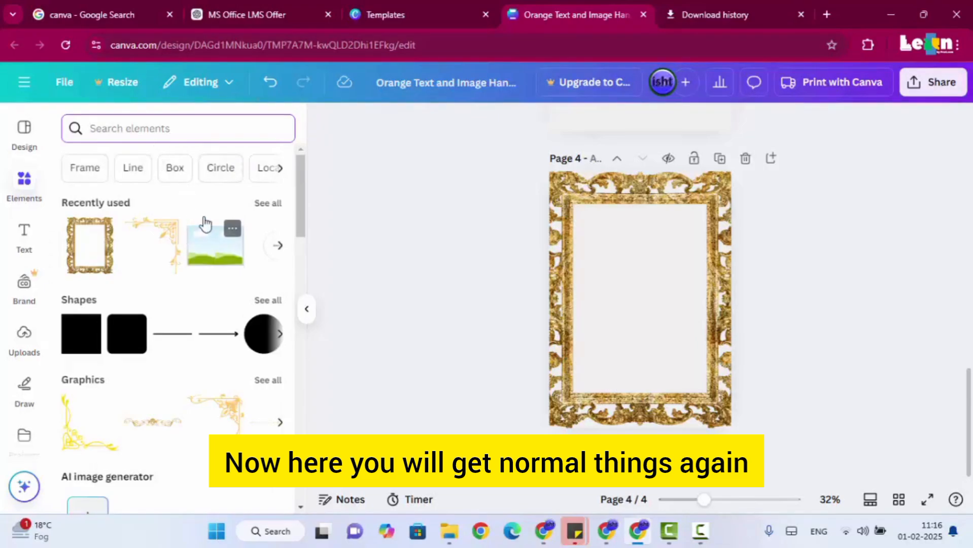
scroll(219, 322, "down", 5)
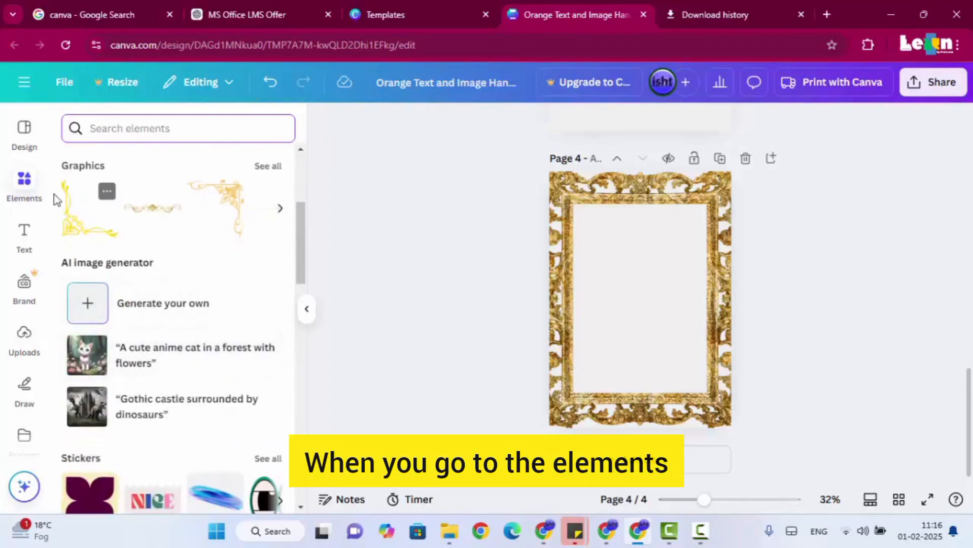
left_click(21, 180)
scroll(202, 297, "down", 5)
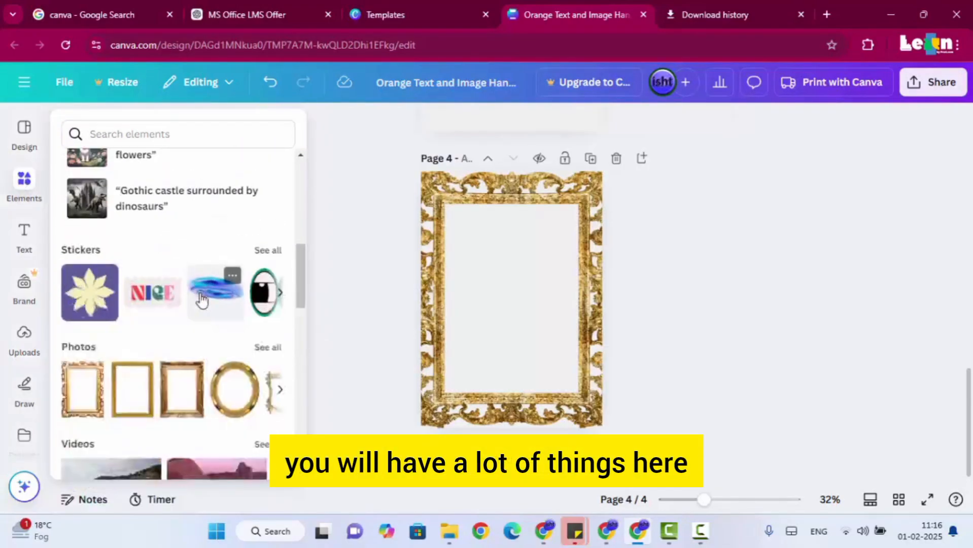
scroll(203, 324, "down", 10)
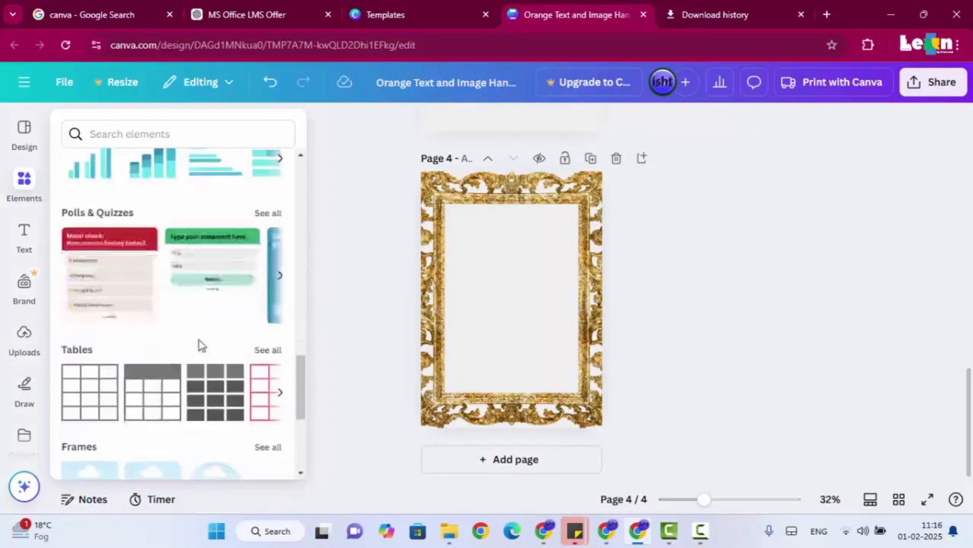
scroll(198, 343, "down", 5)
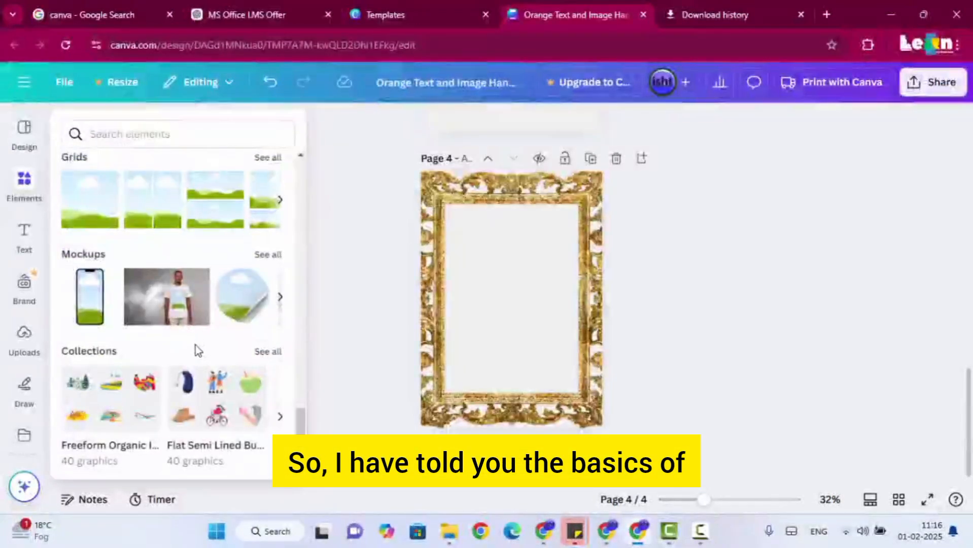
left_click(761, 342)
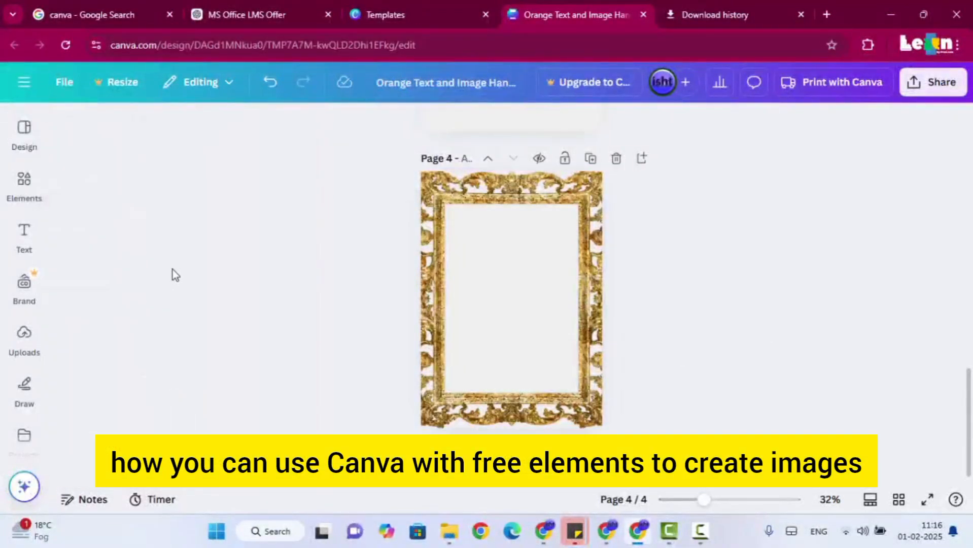